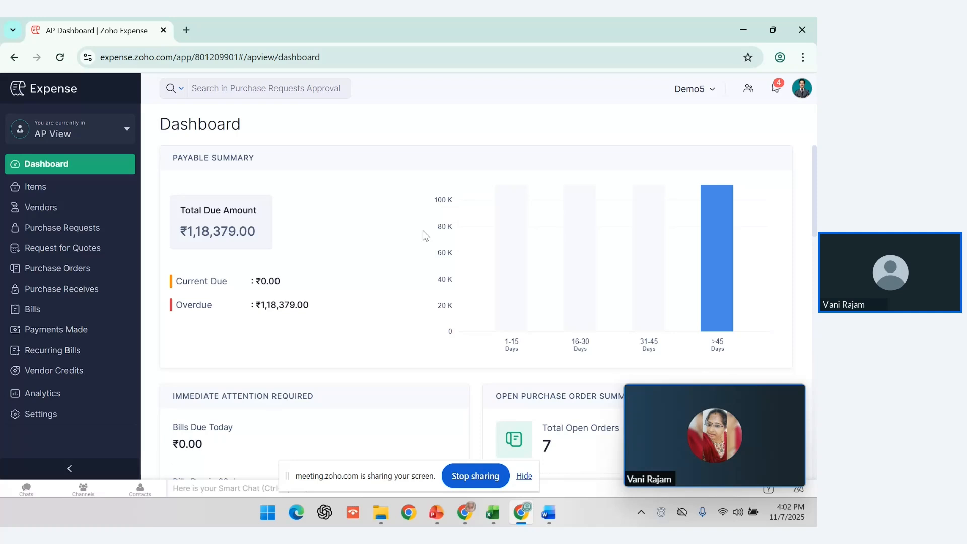
# Step: Switch to the PowerPoint presentation and show slide 5, which defines Item and Vendor
pyautogui.hotkey('alt', 'Tab')
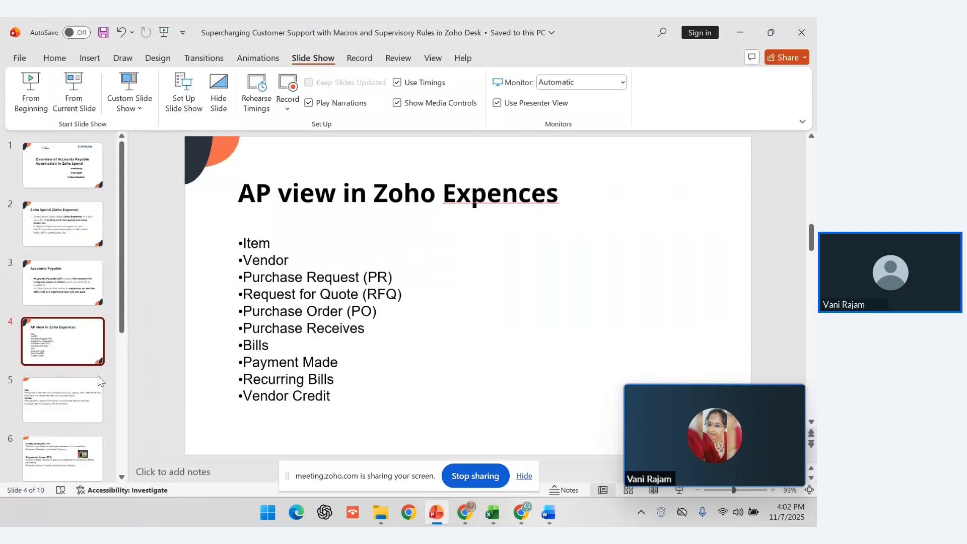
pyautogui.click(83, 395)
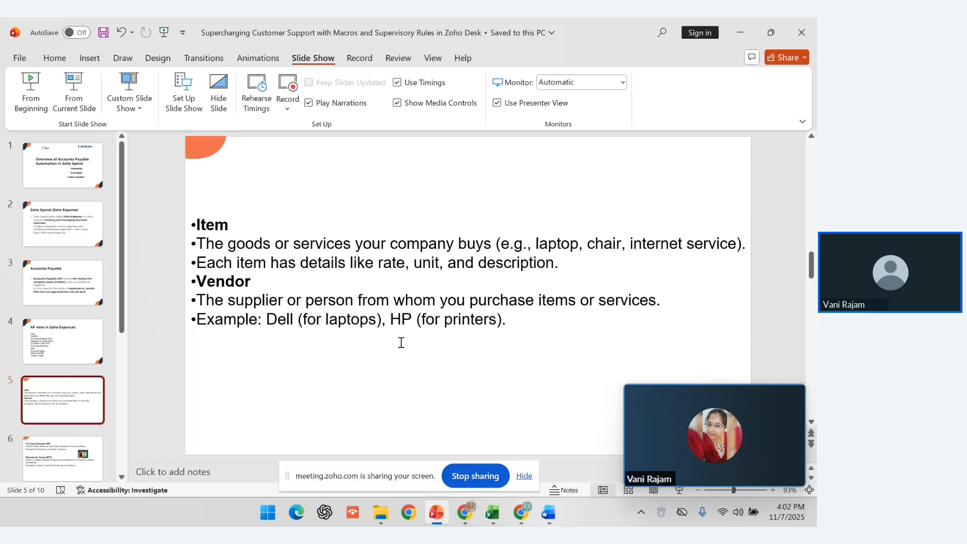
# Step: Switch back to Zoho Expense and view the file import page for items, leaving it without importing
pyautogui.hotkey('alt', 'Tab')
pyautogui.click(53, 187)
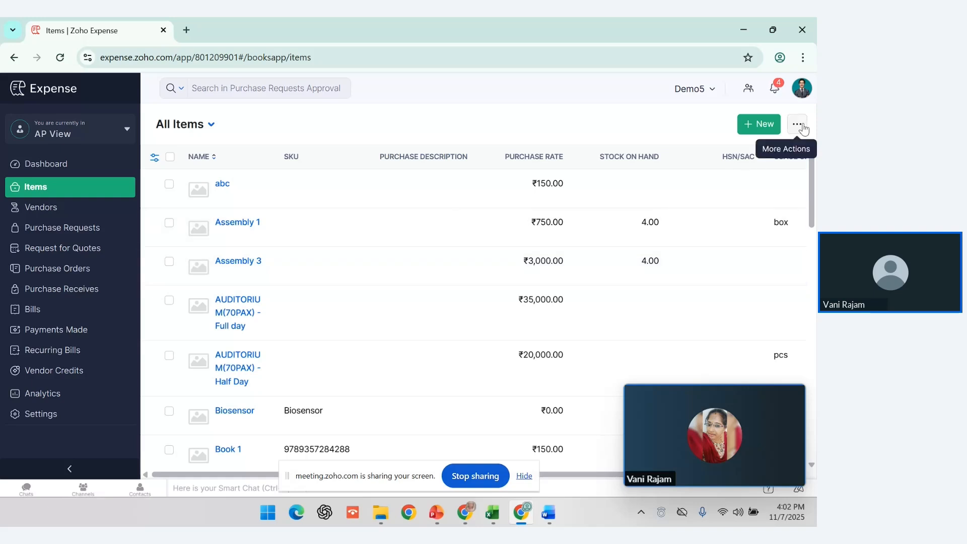
pyautogui.click(798, 129)
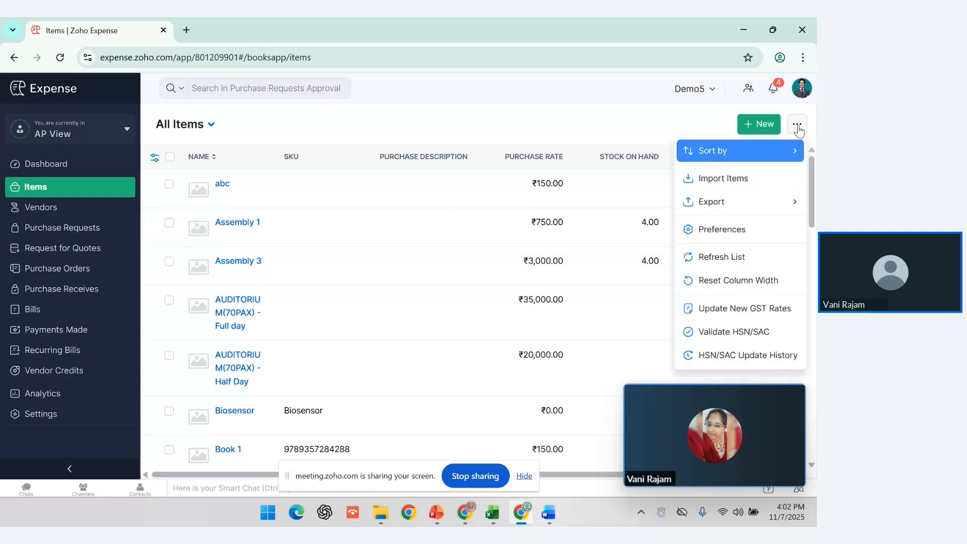
pyautogui.click(703, 180)
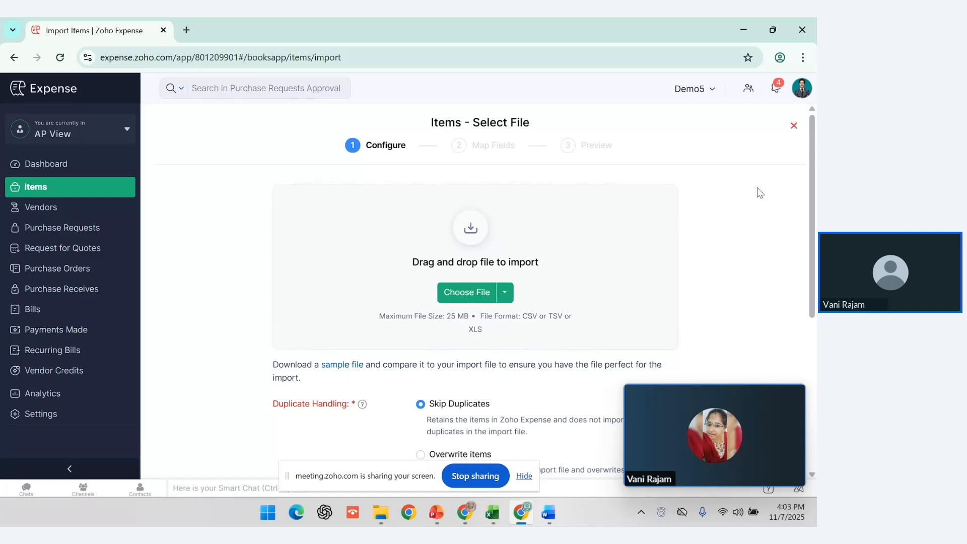
pyautogui.click(794, 127)
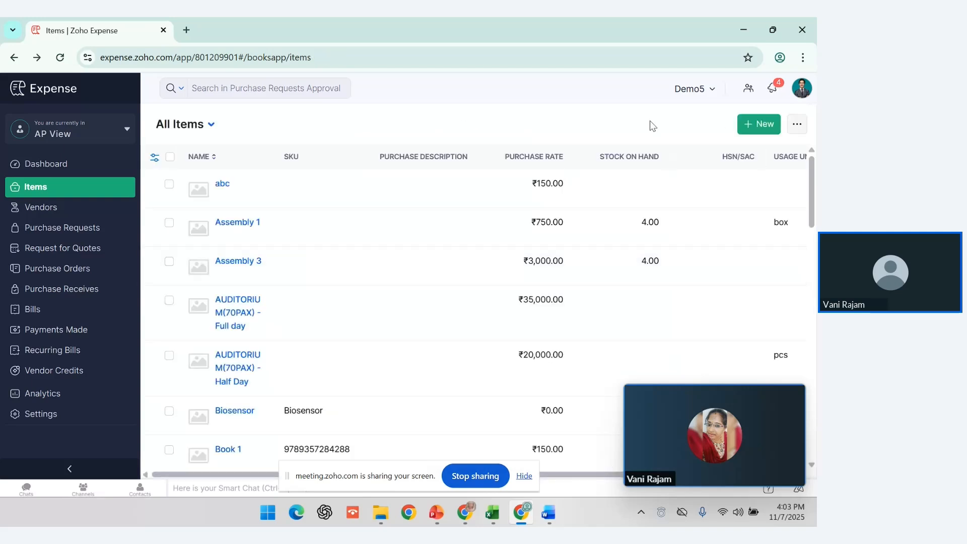
# Step: Examine the new item form from its type and name down to the default tax rates, and discard it
pyautogui.click(758, 123)
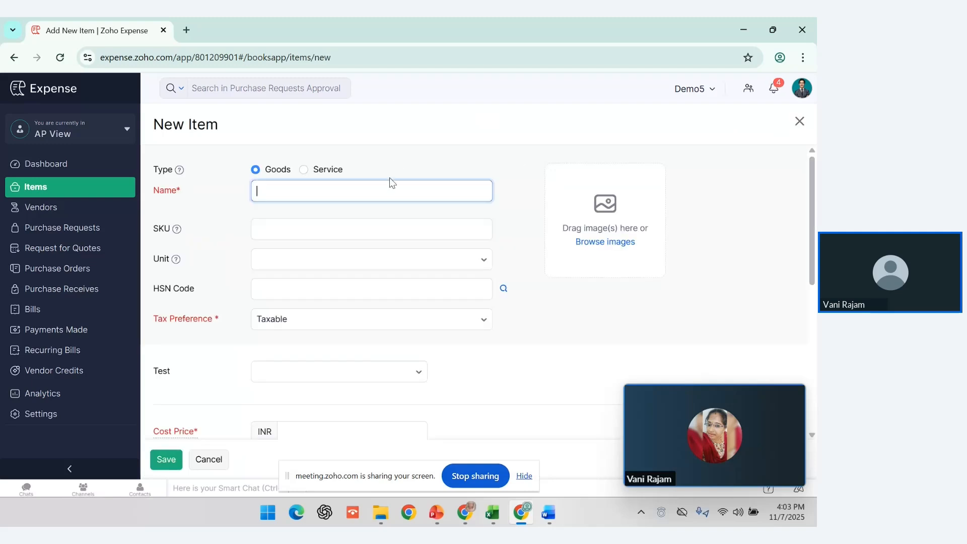
pyautogui.scroll(-1, 427, 287)
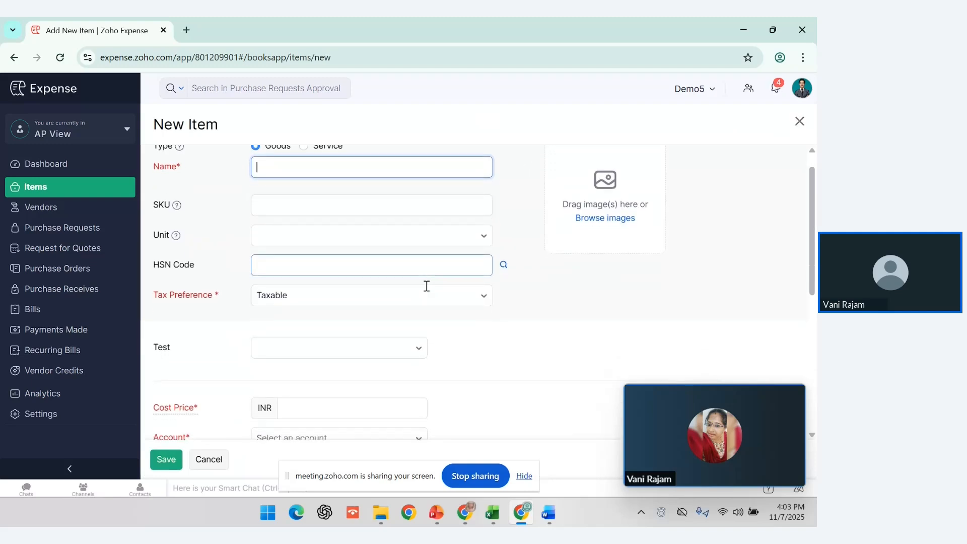
pyautogui.scroll(-2, 426, 291)
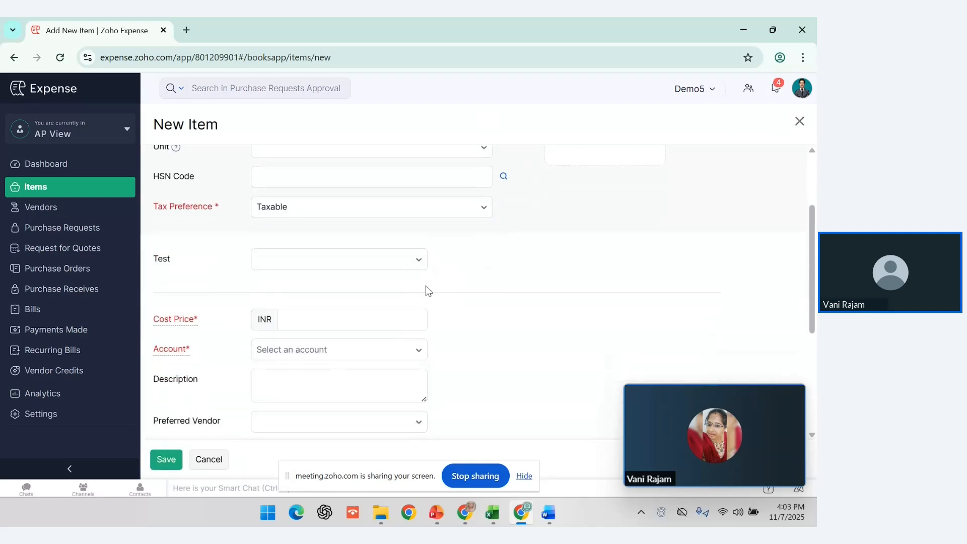
pyautogui.scroll(3, 426, 291)
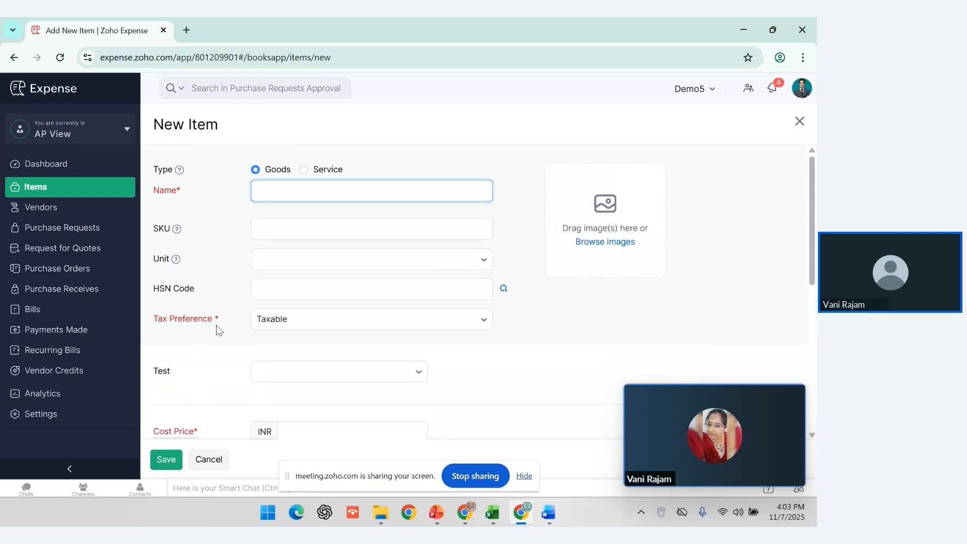
pyautogui.scroll(-3, 216, 325)
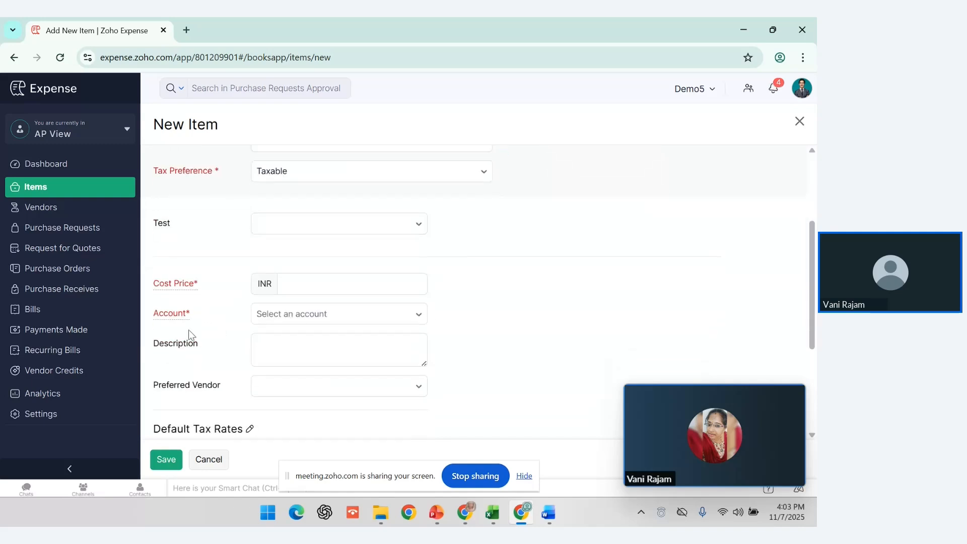
pyautogui.moveTo(182, 319)
pyautogui.scroll(-3, 317, 248)
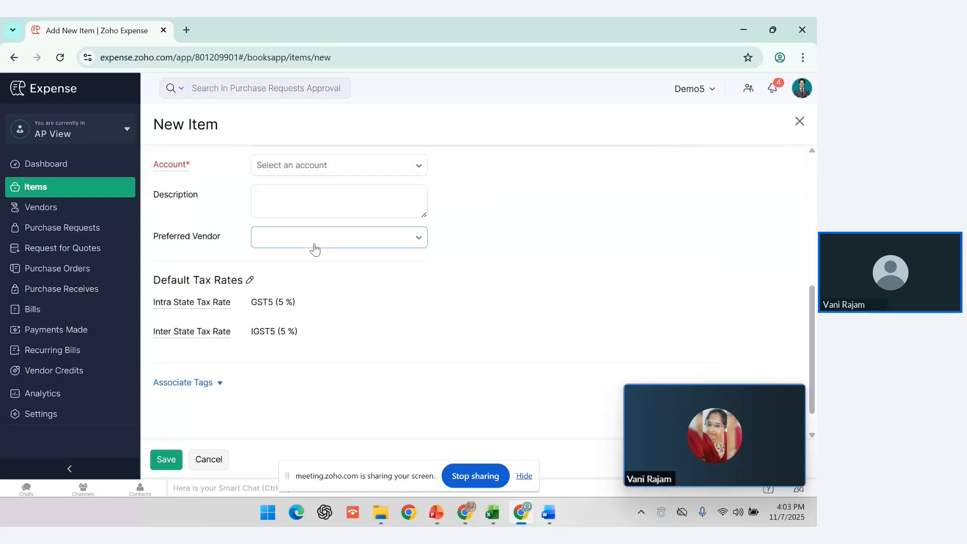
pyautogui.click(208, 459)
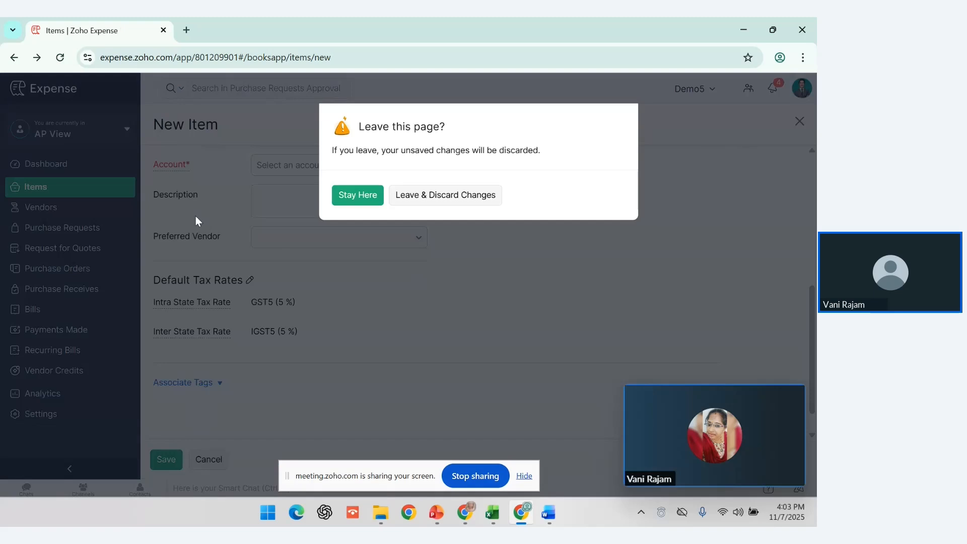
pyautogui.click(435, 204)
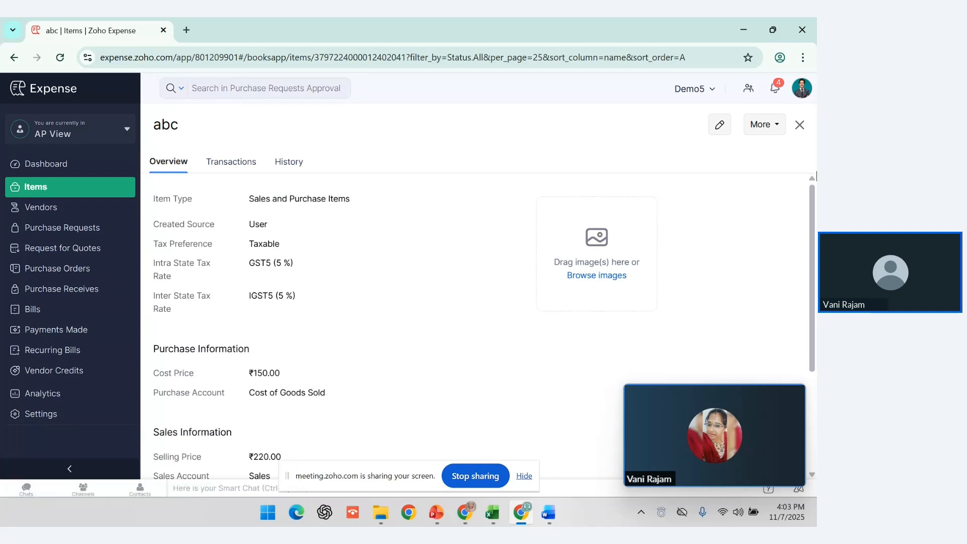
# Step: Close the details of item abc and look through the list of all items
pyautogui.click(800, 126)
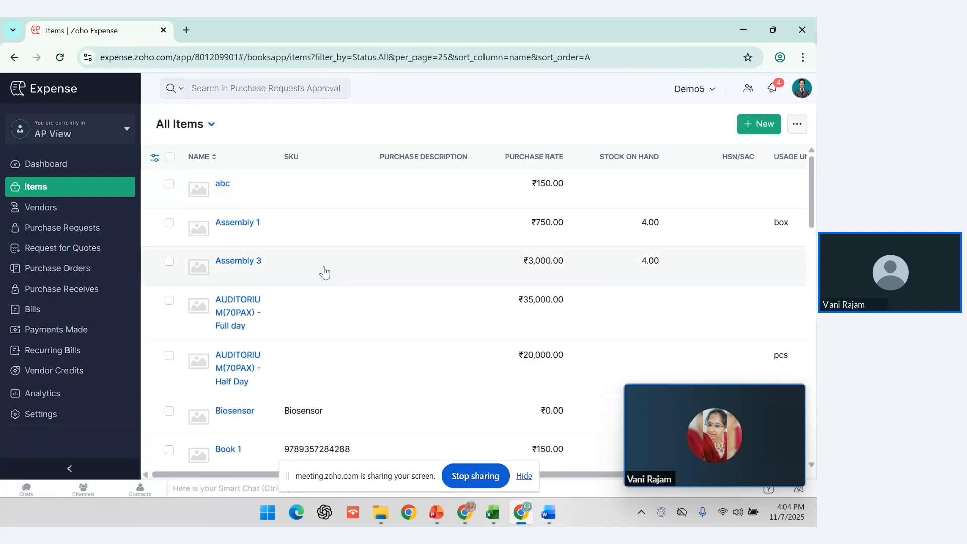
pyautogui.scroll(-4, 258, 329)
pyautogui.scroll(4, 257, 329)
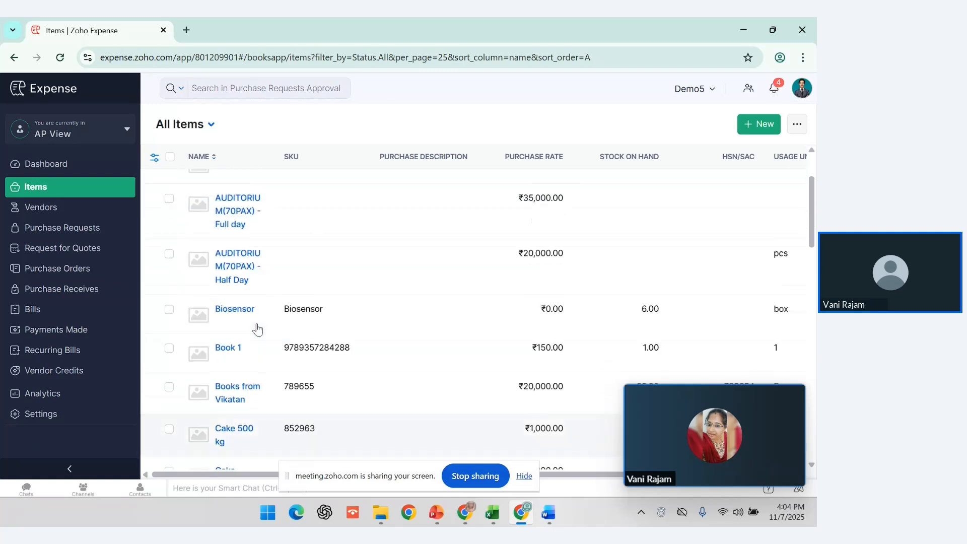
# Step: Display the active vendors and look through the list
pyautogui.click(39, 212)
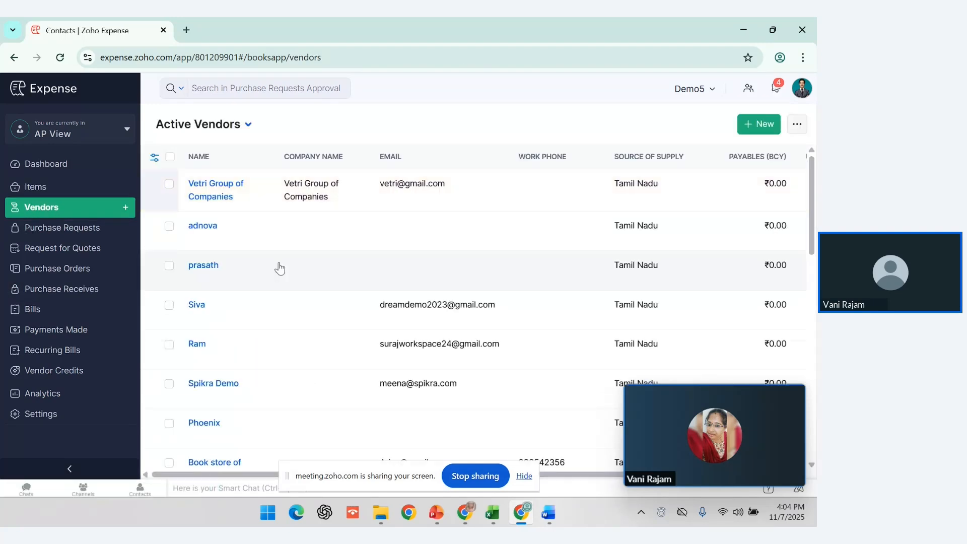
pyautogui.scroll(-2, 280, 268)
pyautogui.scroll(2, 280, 268)
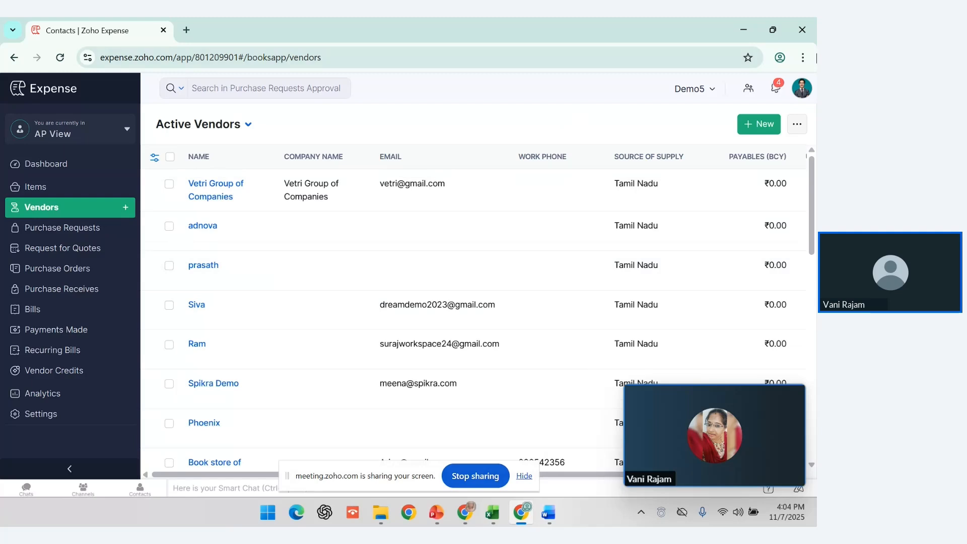
# Step: View the import choices for vendors and vendor contact persons, and cancel the import
pyautogui.click(796, 125)
pyautogui.moveTo(718, 167)
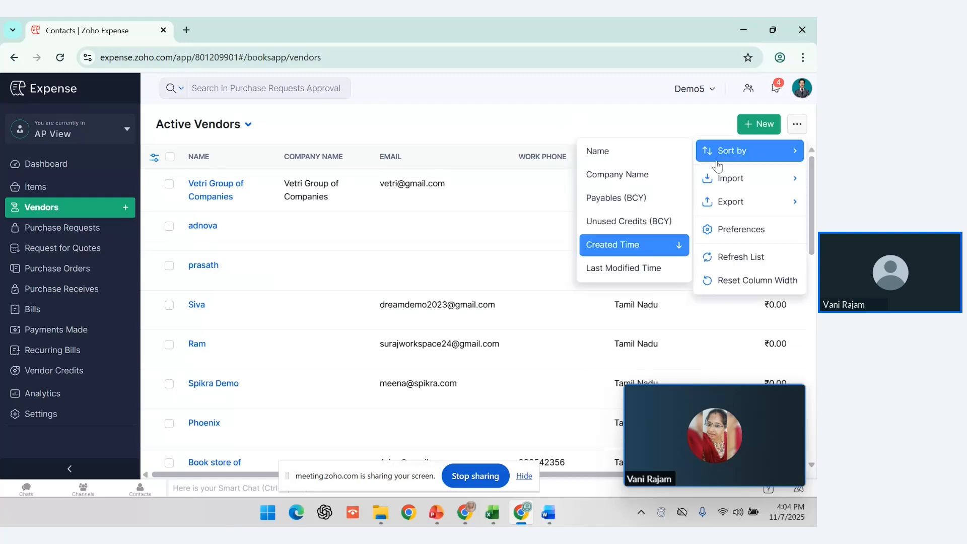
pyautogui.moveTo(708, 182)
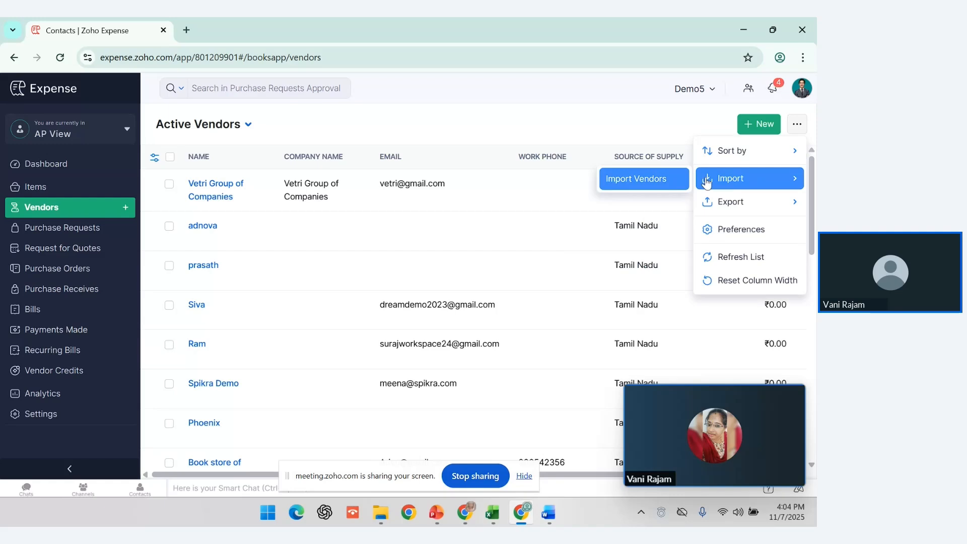
pyautogui.click(707, 183)
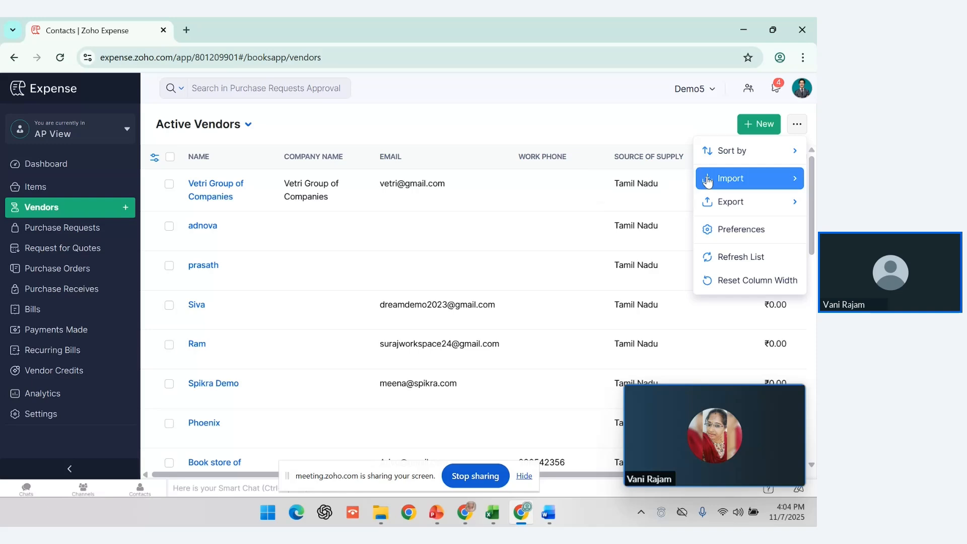
pyautogui.moveTo(714, 181)
pyautogui.click(675, 179)
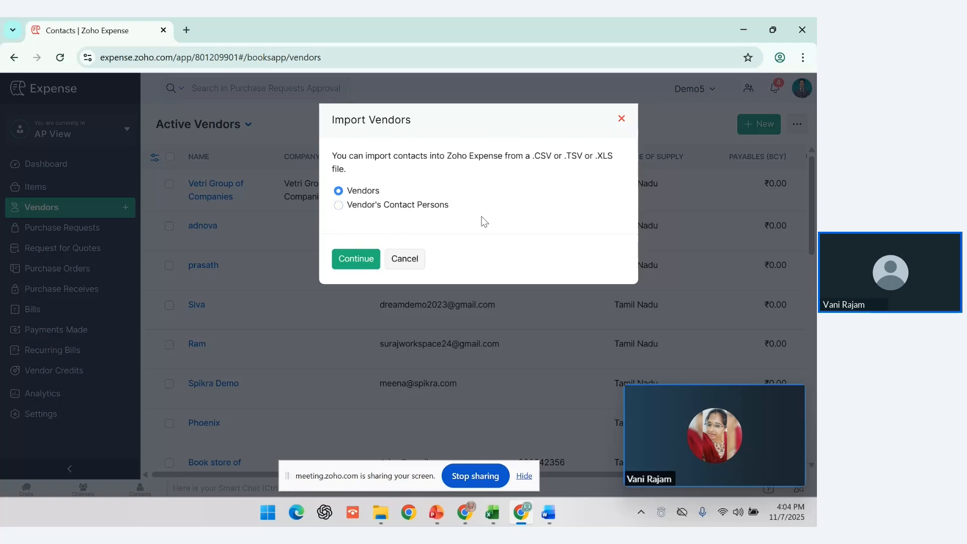
pyautogui.click(406, 260)
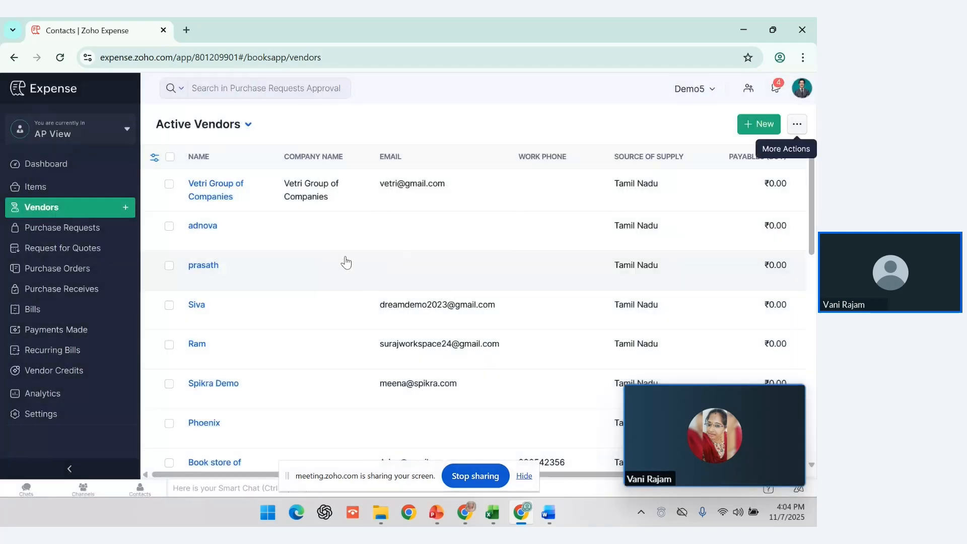
# Step: Open the vendor Vetri Group of Companies for editing and examine its contact person fields
pyautogui.click(215, 188)
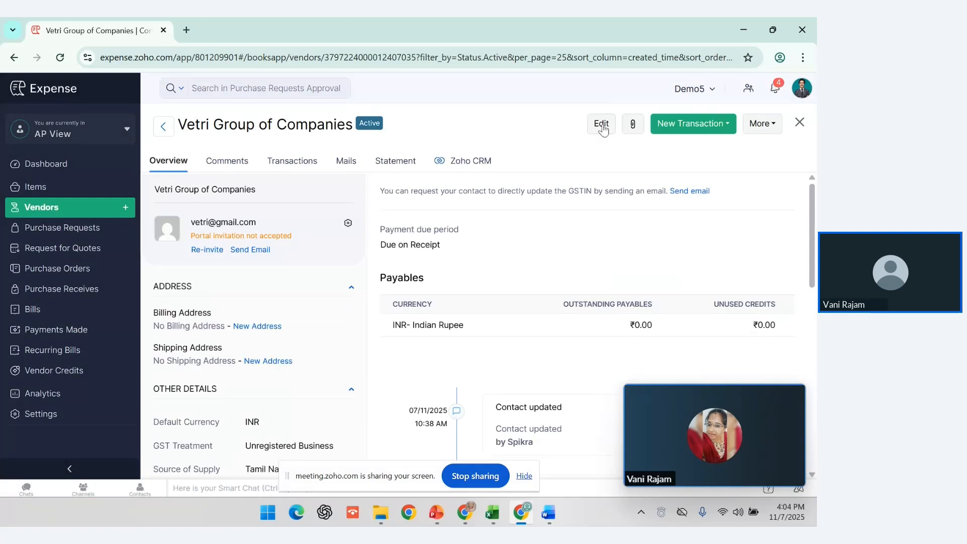
pyautogui.click(601, 124)
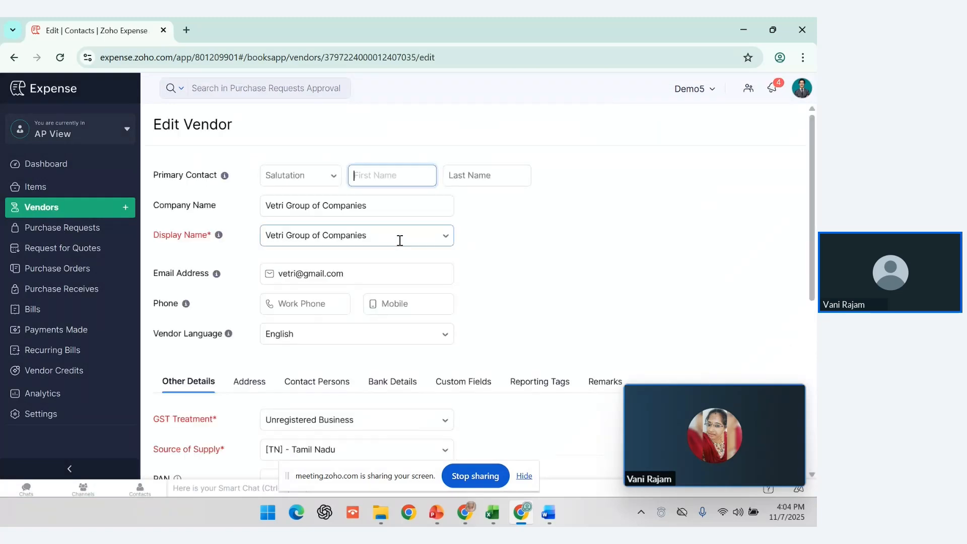
pyautogui.scroll(-1, 400, 240)
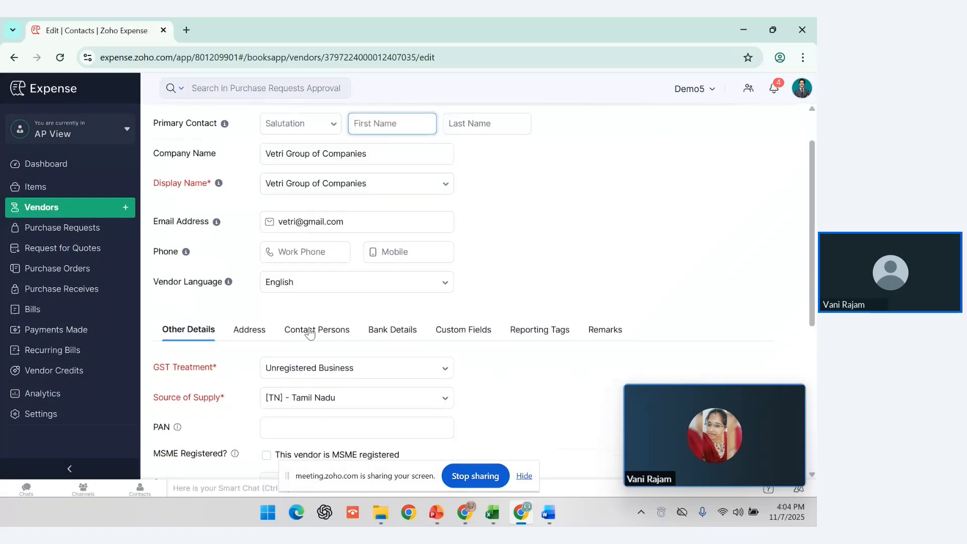
pyautogui.click(311, 331)
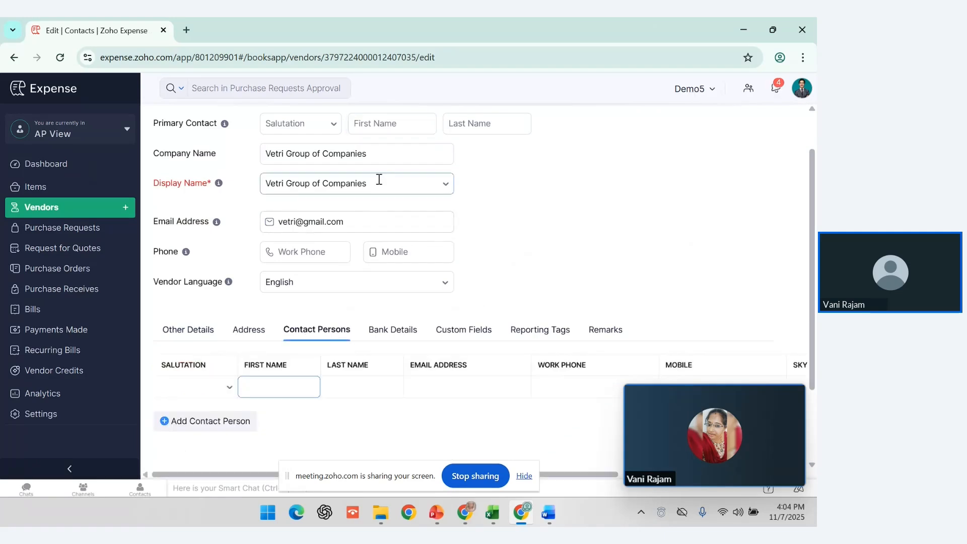
pyautogui.scroll(1, 381, 176)
pyautogui.scroll(-2, 381, 176)
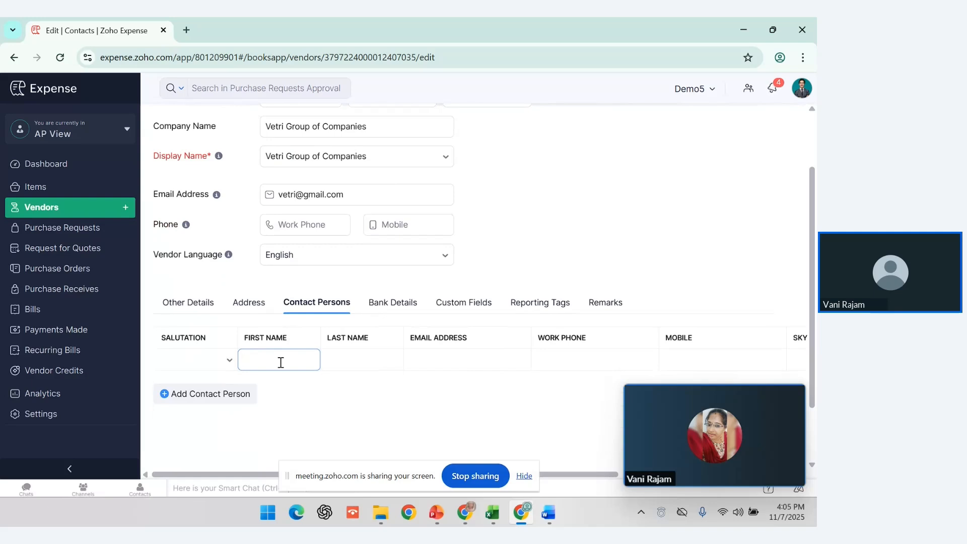
# Step: Add two blank contact person rows to the vendor, discard the edit and return to the vendors list
pyautogui.click(362, 197)
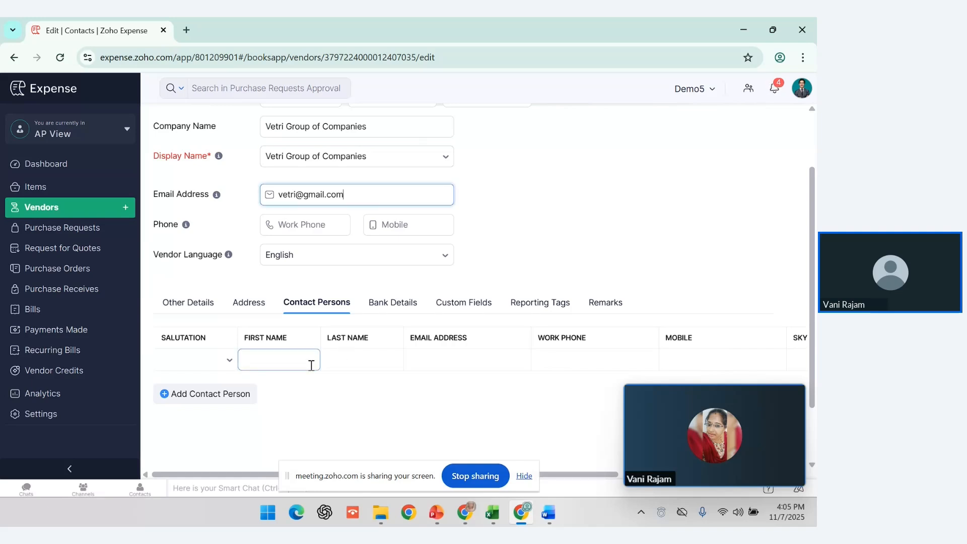
pyautogui.click(225, 400)
pyautogui.click(222, 415)
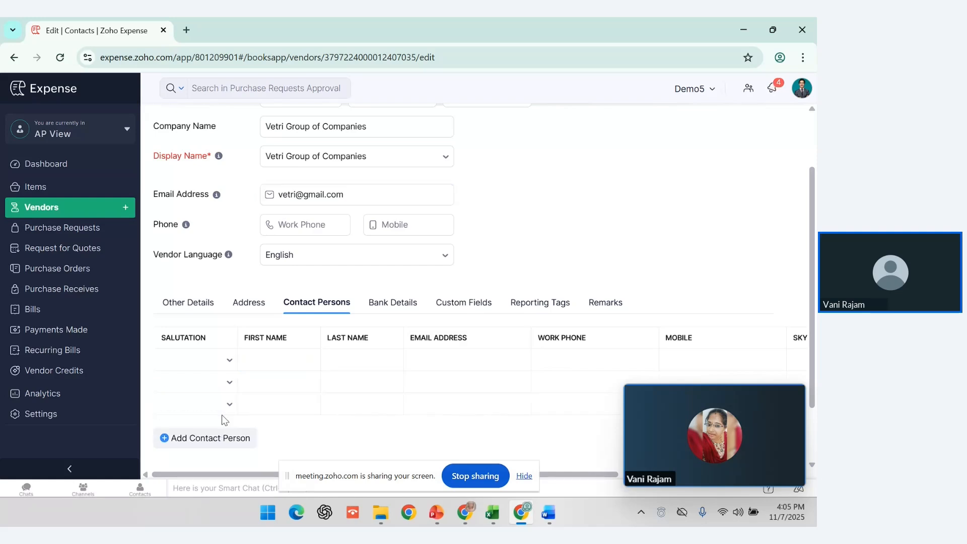
pyautogui.scroll(-3, 307, 416)
pyautogui.click(487, 289)
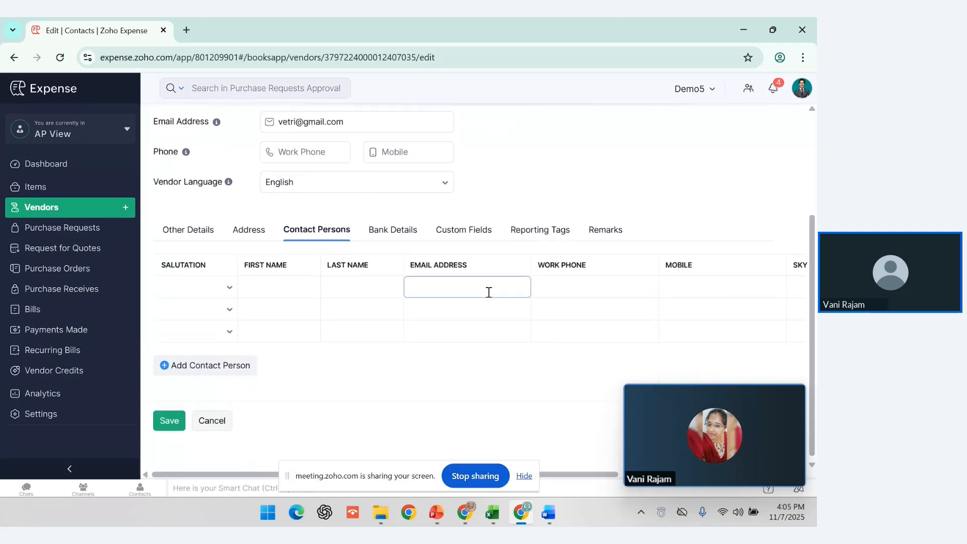
pyautogui.hscroll(3, 489, 292)
pyautogui.hscroll(2, 488, 292)
pyautogui.hscroll(-5, 489, 292)
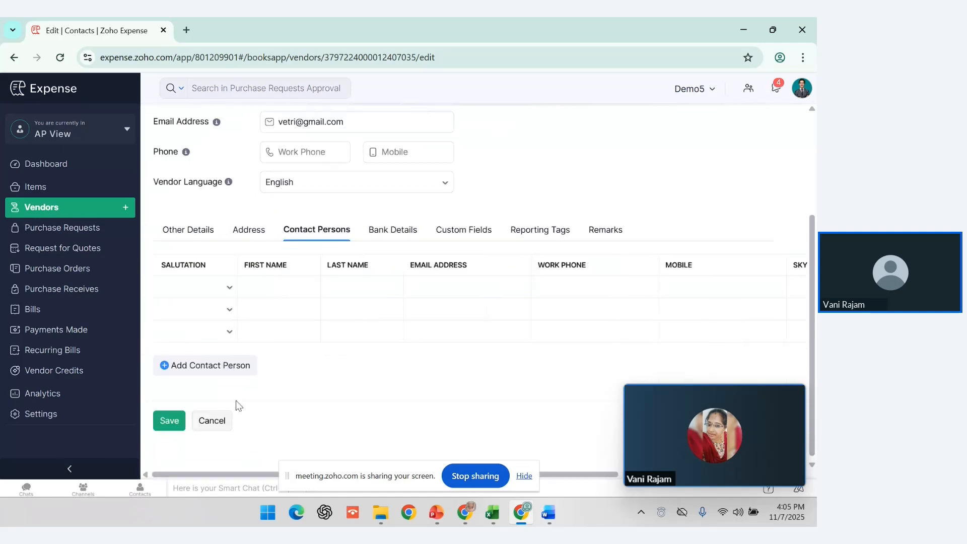
pyautogui.click(218, 425)
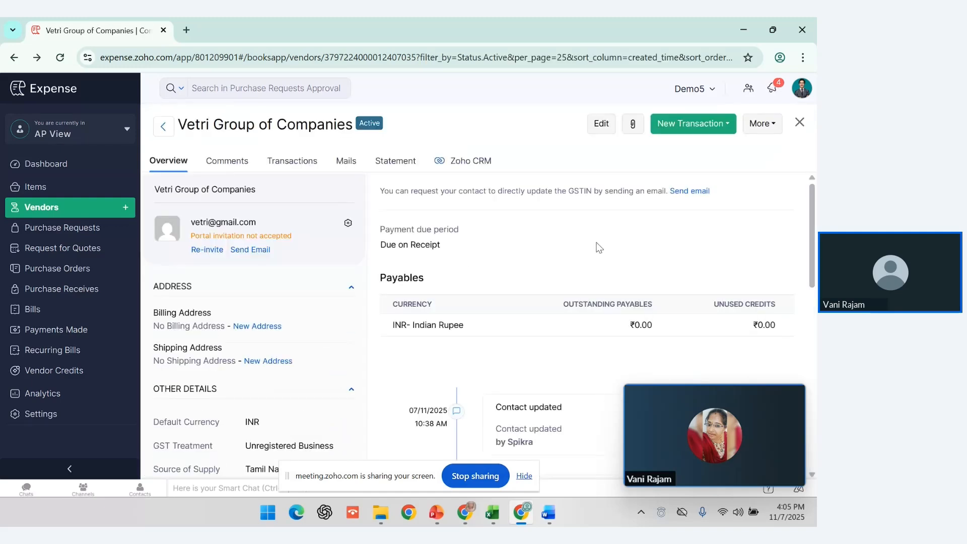
pyautogui.click(800, 122)
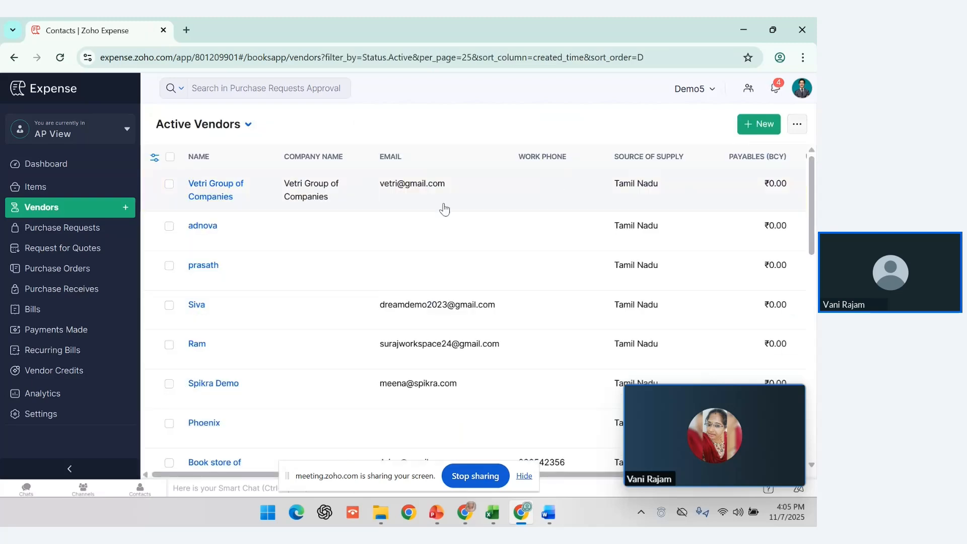
# Step: Open the import page for vendor contact persons and cancel it without choosing a file
pyautogui.click(798, 126)
pyautogui.moveTo(704, 179)
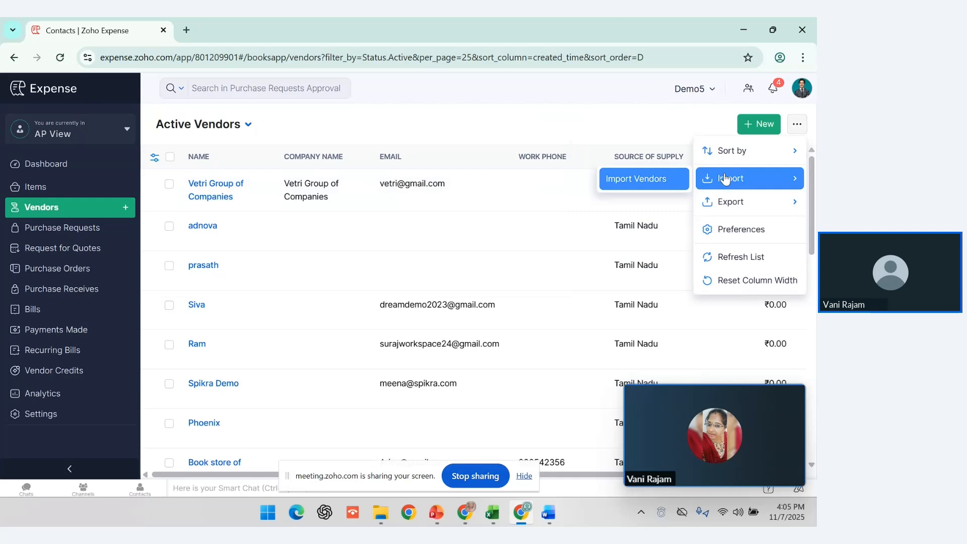
pyautogui.click(645, 181)
pyautogui.click(338, 205)
pyautogui.click(357, 266)
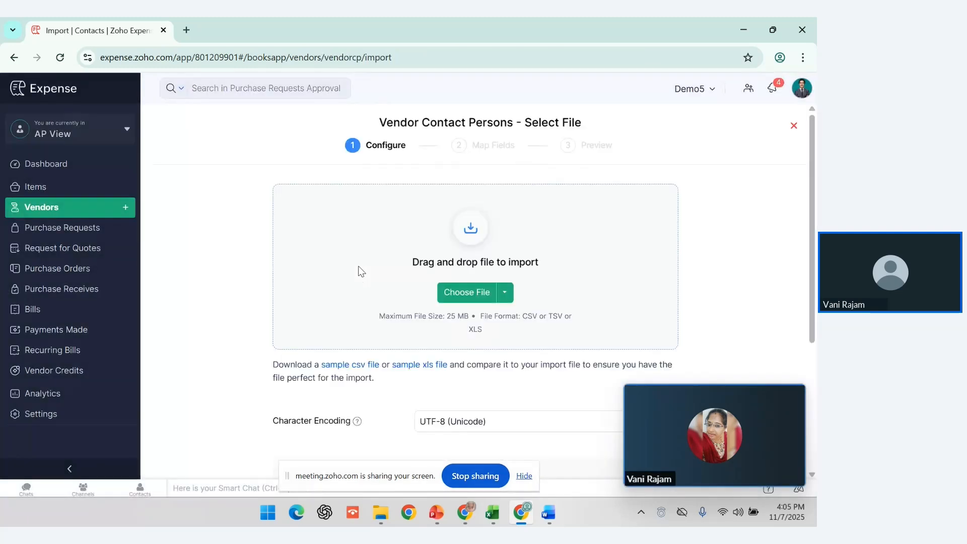
pyautogui.click(794, 126)
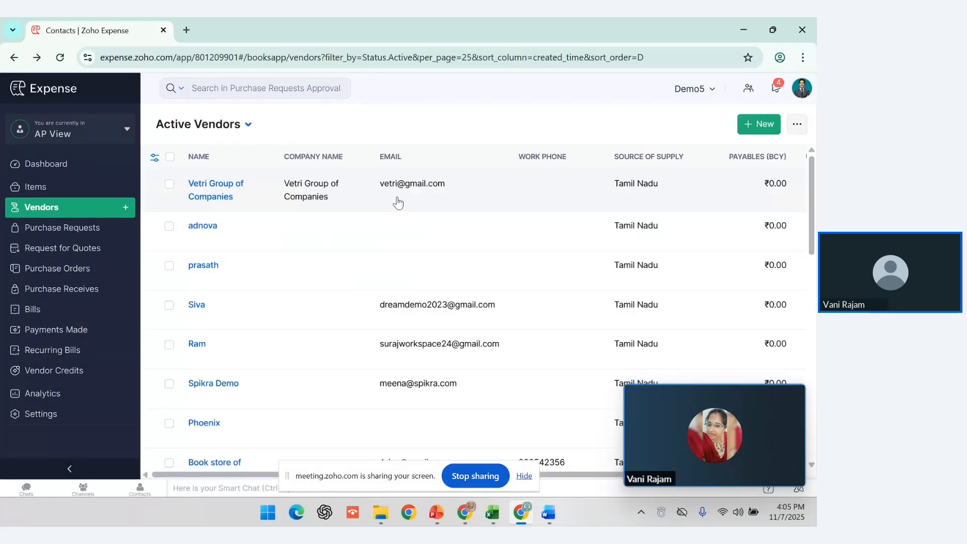
# Step: Switch to the PowerPoint presentation and show the slide on Purchase Request and Request for Quote
pyautogui.hotkey('alt', 'Tab')
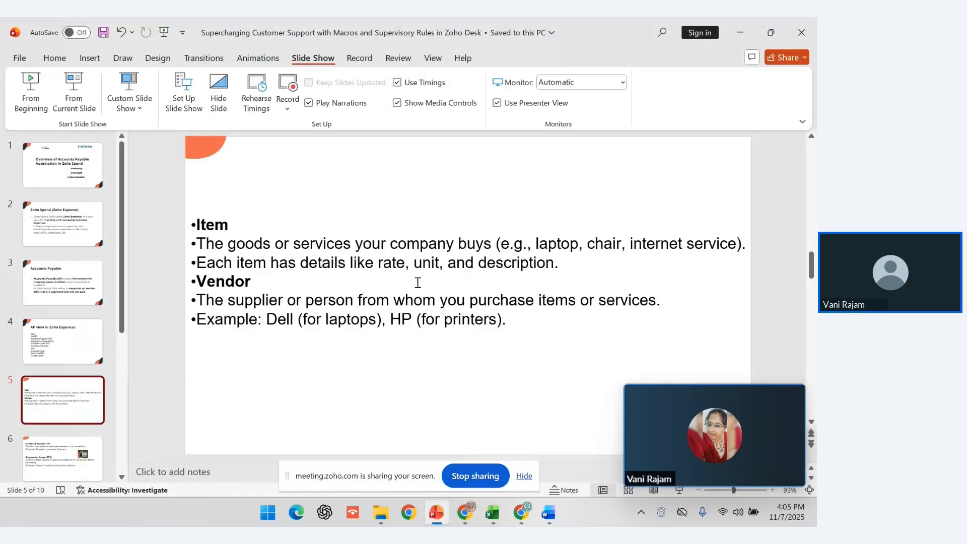
pyautogui.scroll(-1, 84, 401)
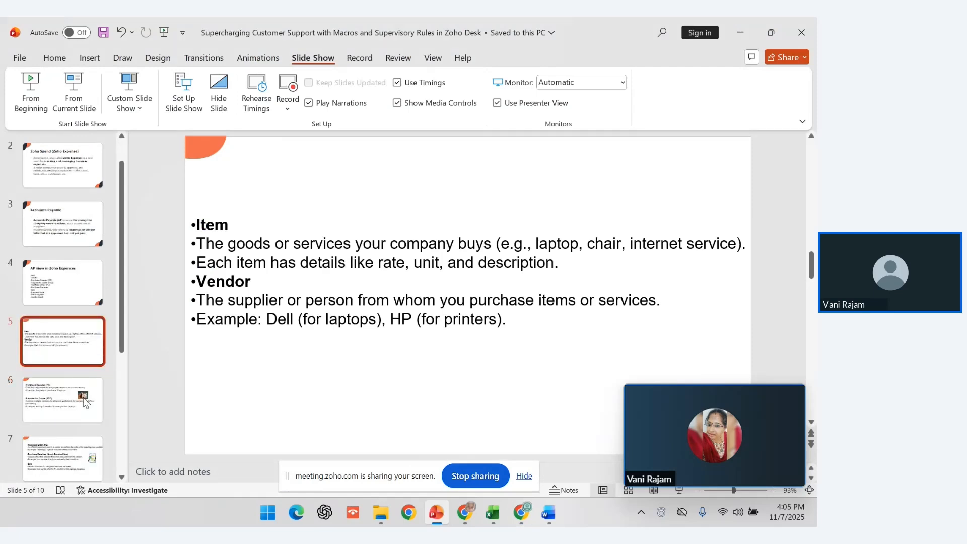
pyautogui.scroll(-1, 84, 401)
pyautogui.click(65, 355)
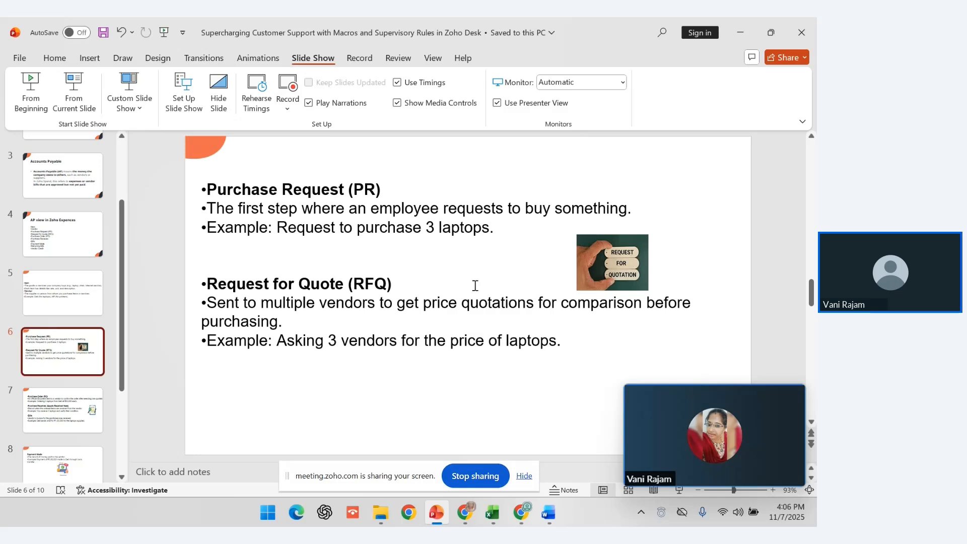
# Step: Switch back to Zoho Expense and display all purchase requests in the AP View
pyautogui.moveTo(522, 512)
pyautogui.click(527, 467)
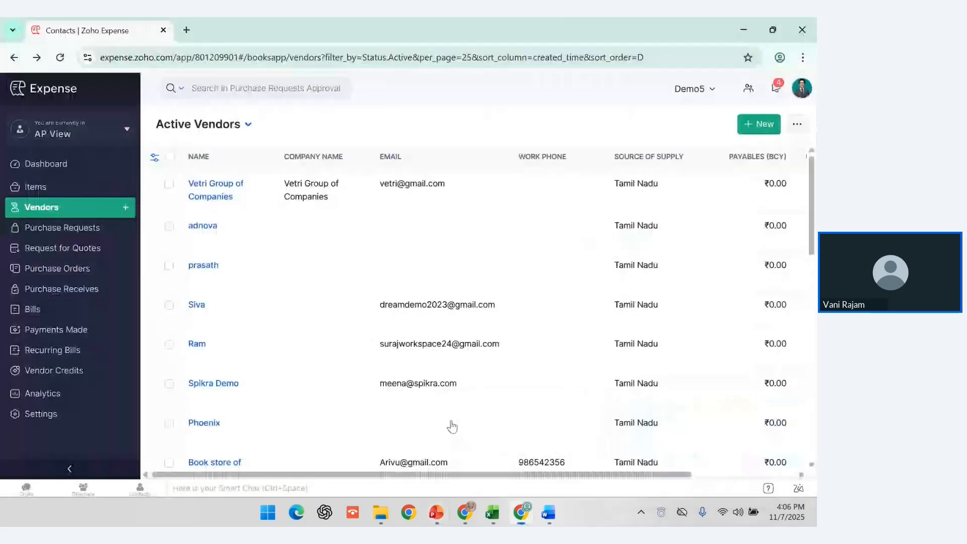
pyautogui.click(78, 228)
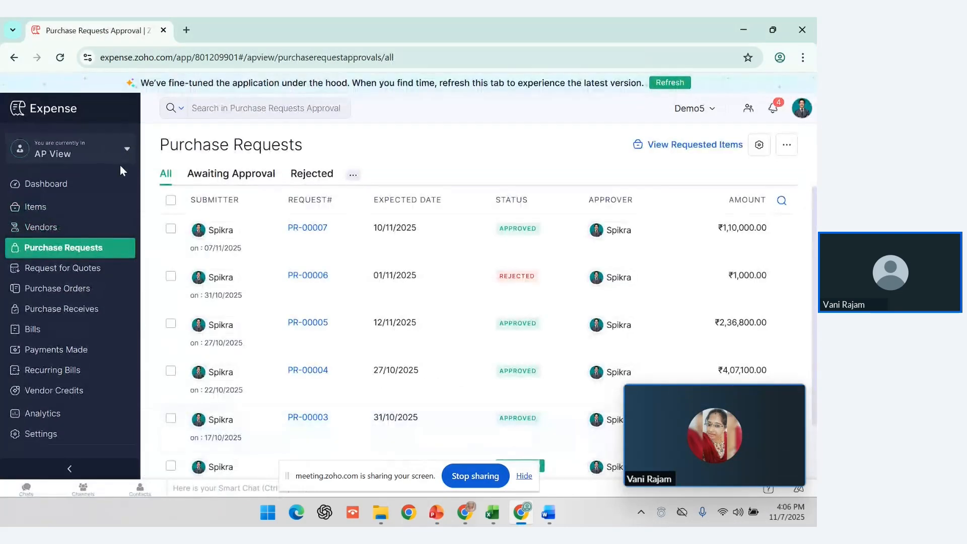
# Step: Change from AP View to My View and display its purchase requests
pyautogui.click(130, 154)
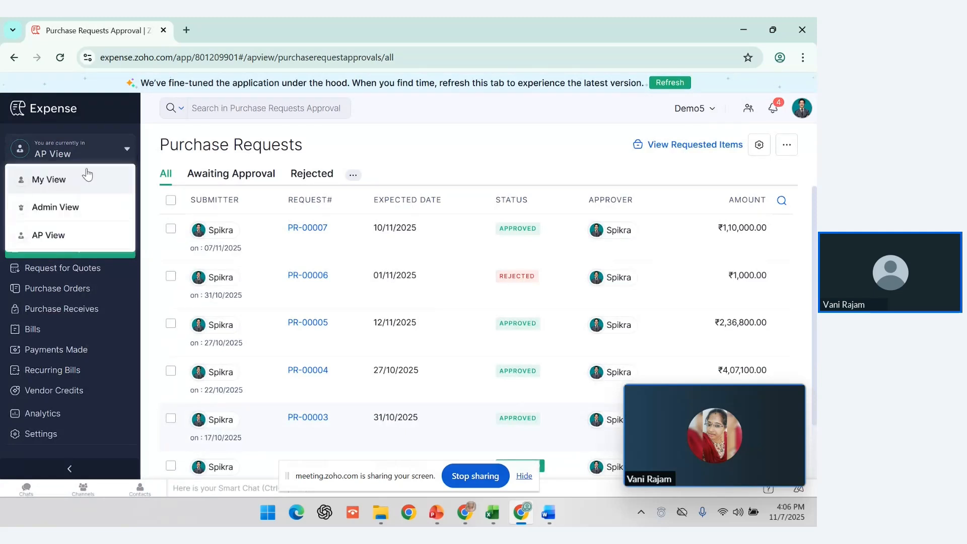
pyautogui.click(56, 186)
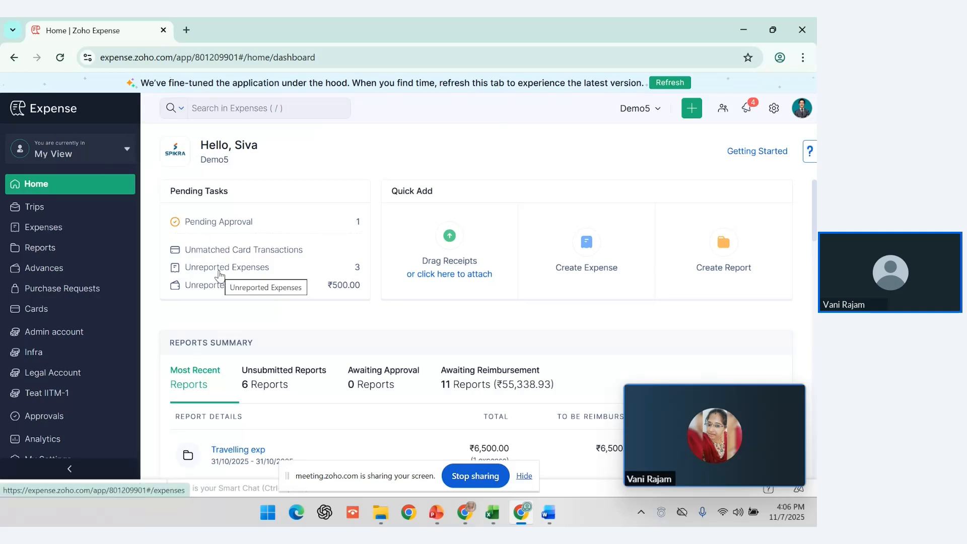
pyautogui.click(79, 289)
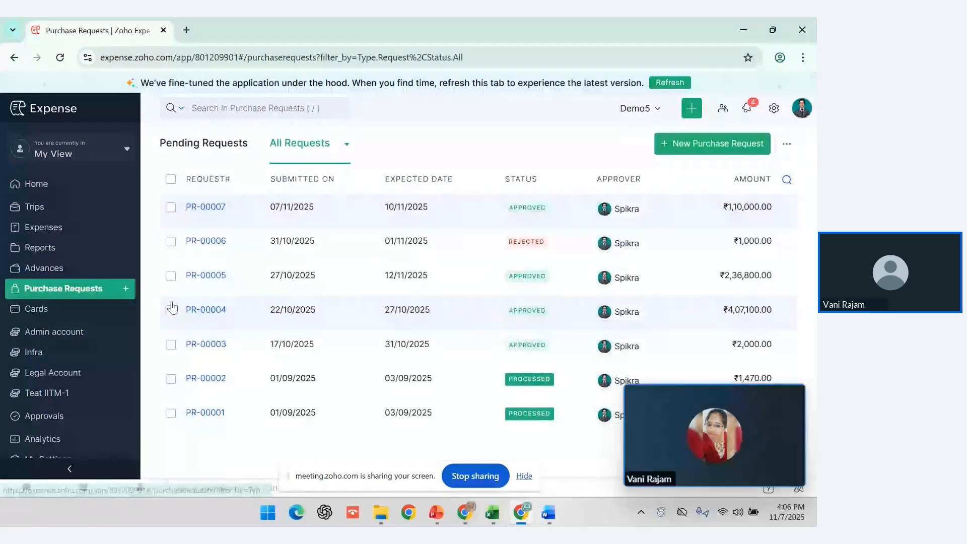
# Step: Create a new purchase request with the expected date 07/11/2025, leaving the notes to the approver empty
pyautogui.click(726, 147)
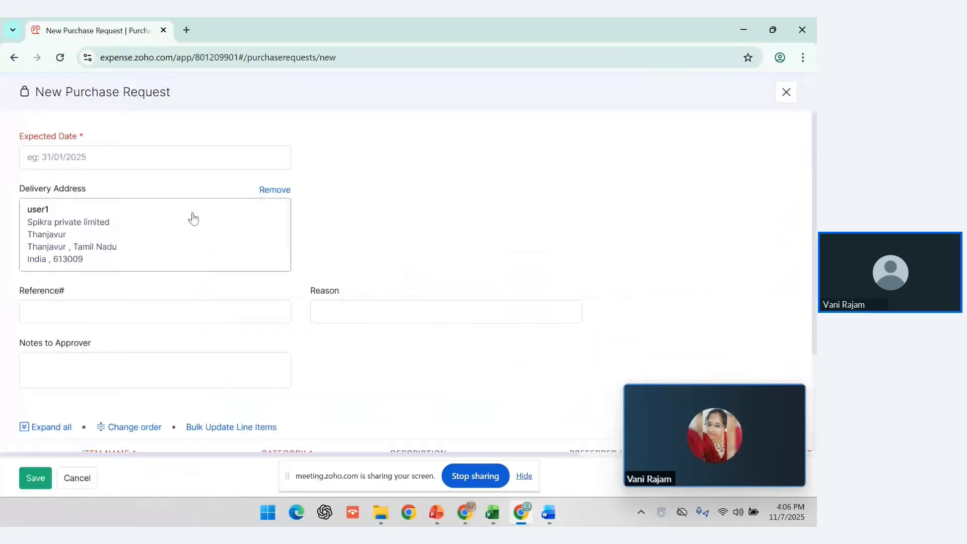
pyautogui.click(166, 157)
pyautogui.click(138, 249)
pyautogui.scroll(-1, 182, 302)
pyautogui.scroll(-1, 182, 301)
pyautogui.click(75, 239)
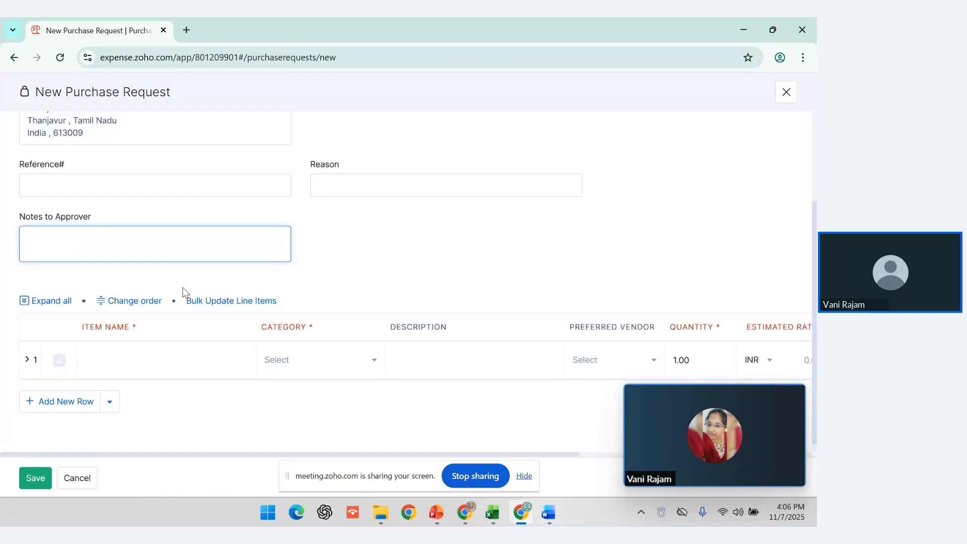
# Step: Enter Laptop as the first line's item name and assign it the category Office Supplies
pyautogui.click(183, 360)
pyautogui.write('Laptop')
pyautogui.click(372, 365)
pyautogui.scroll(-1, 366, 323)
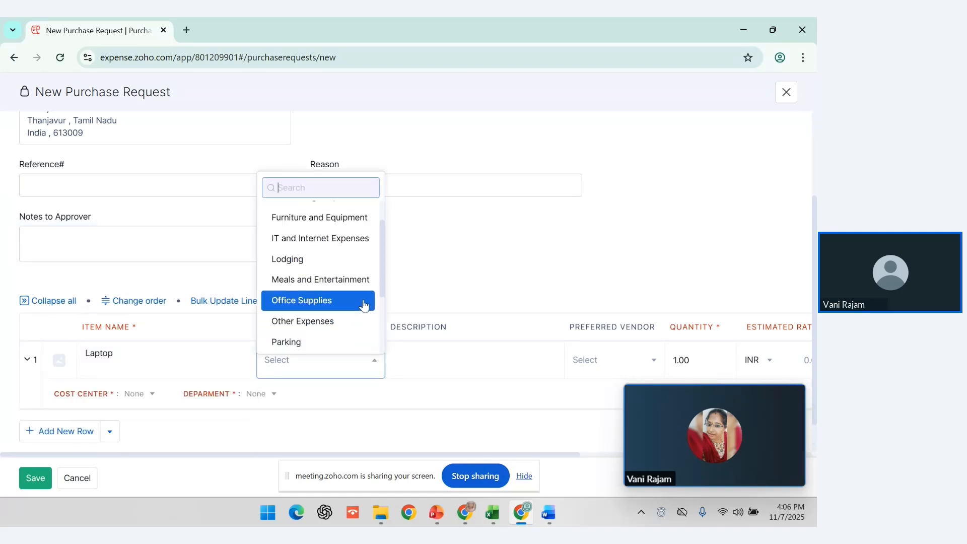
pyautogui.write('offi')
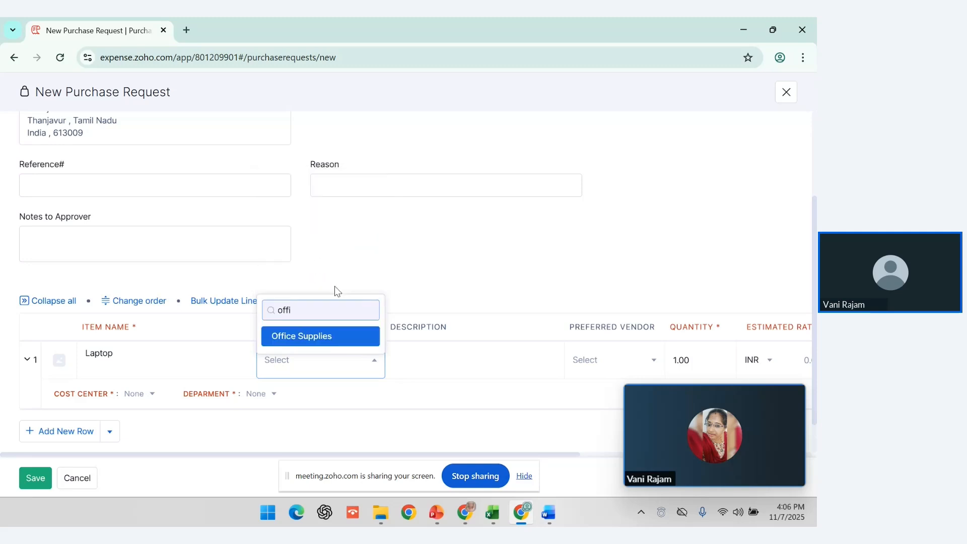
pyautogui.click(337, 337)
# Step: Set the Laptop line's estimated rate to 55000 INR and try to save the purchase request
pyautogui.hscroll(5, 500, 363)
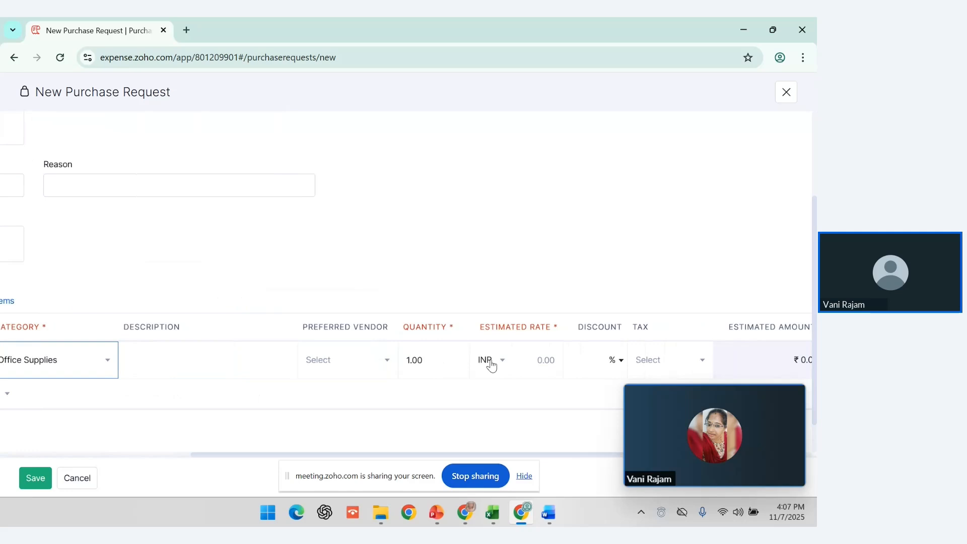
pyautogui.click(551, 360)
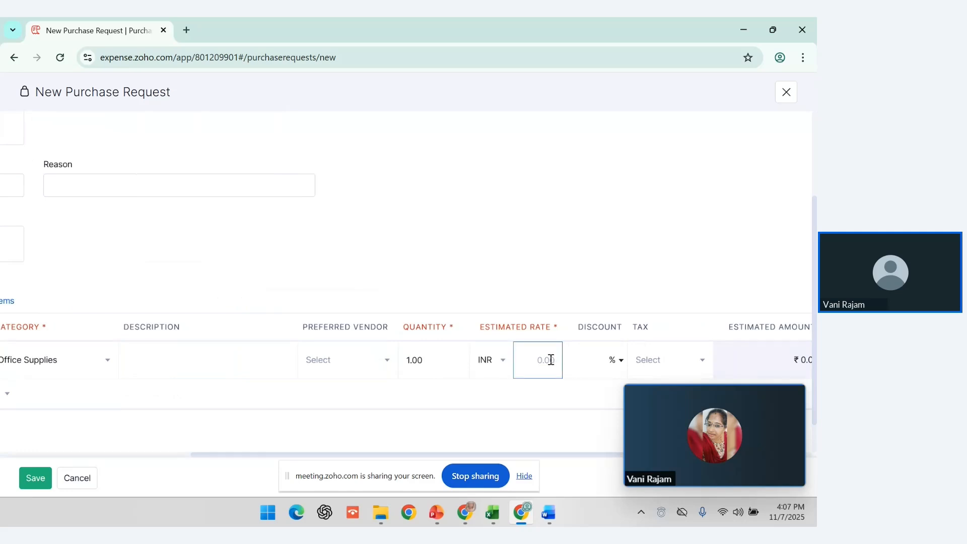
pyautogui.write('55000')
pyautogui.hscroll(2, 551, 359)
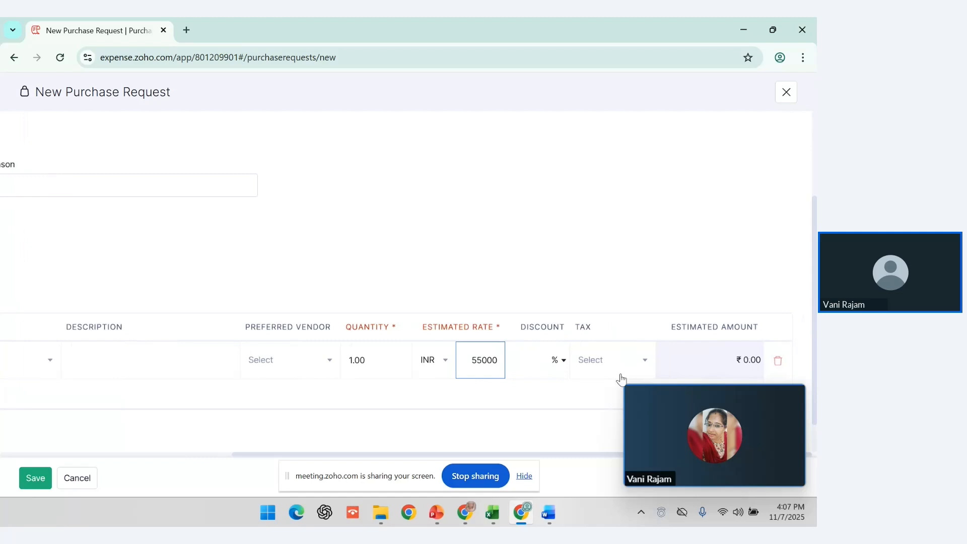
pyautogui.press('Return')
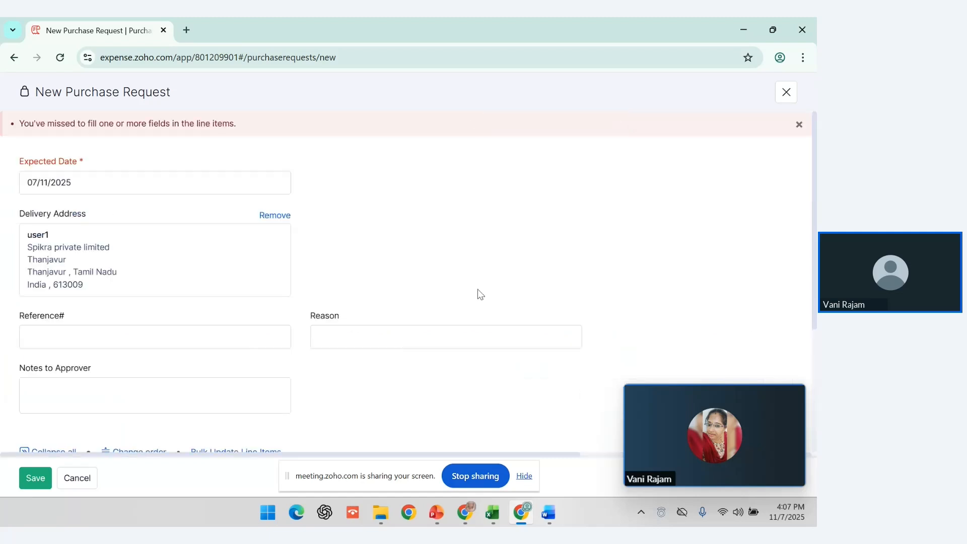
# Step: Set the Laptop line's cost center to UK and its department to infra
pyautogui.scroll(-4, 477, 289)
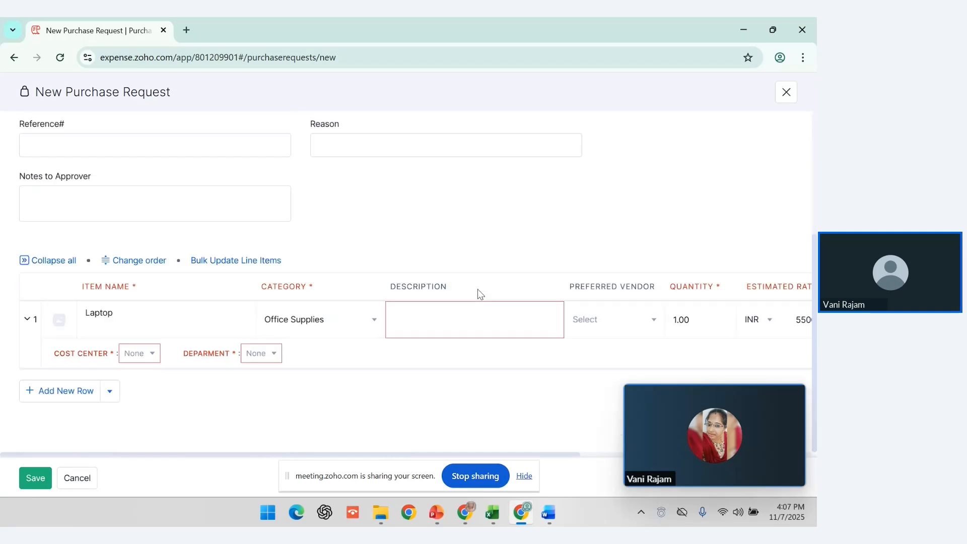
pyautogui.click(148, 355)
pyautogui.click(136, 305)
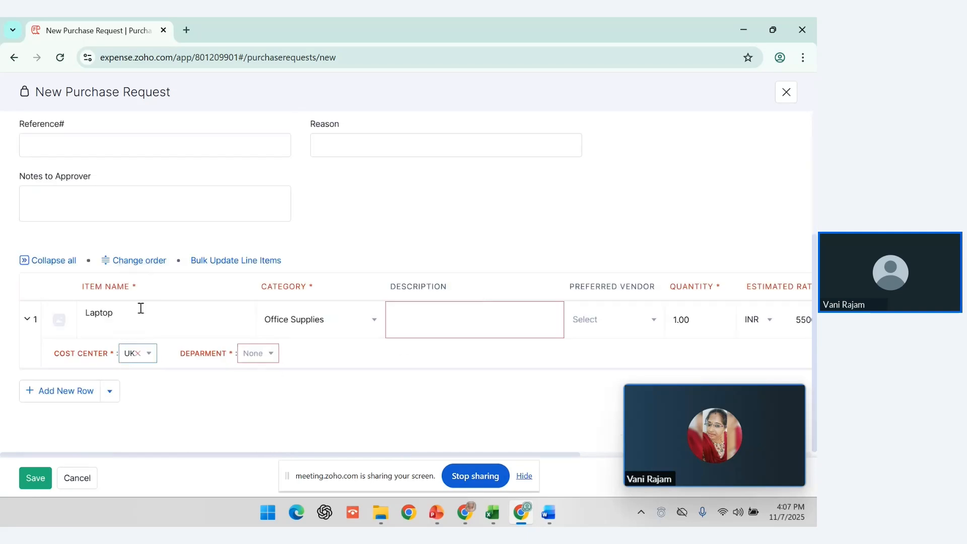
pyautogui.click(276, 361)
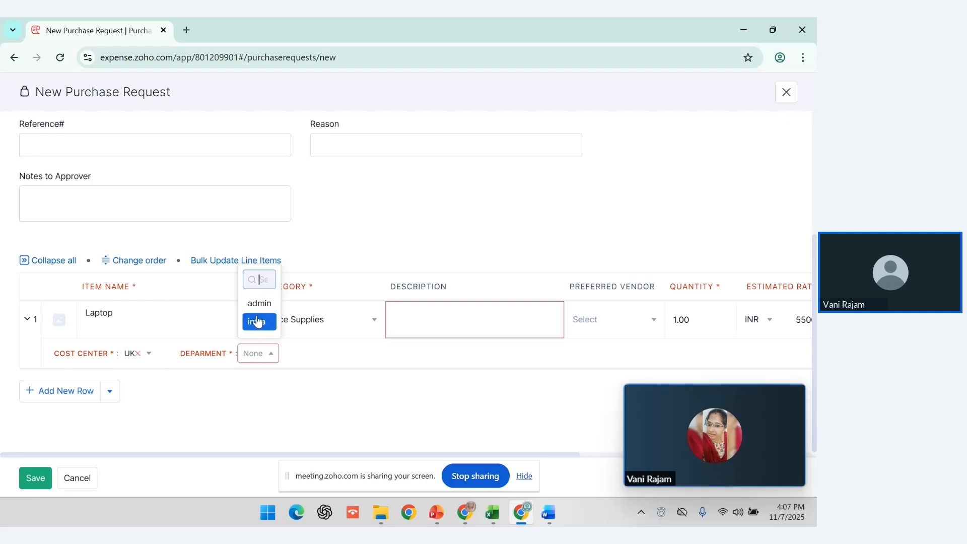
pyautogui.click(258, 319)
# Step: Check all fields of the Laptop line and try to save the purchase request with the description left blank
pyautogui.hscroll(5, 346, 367)
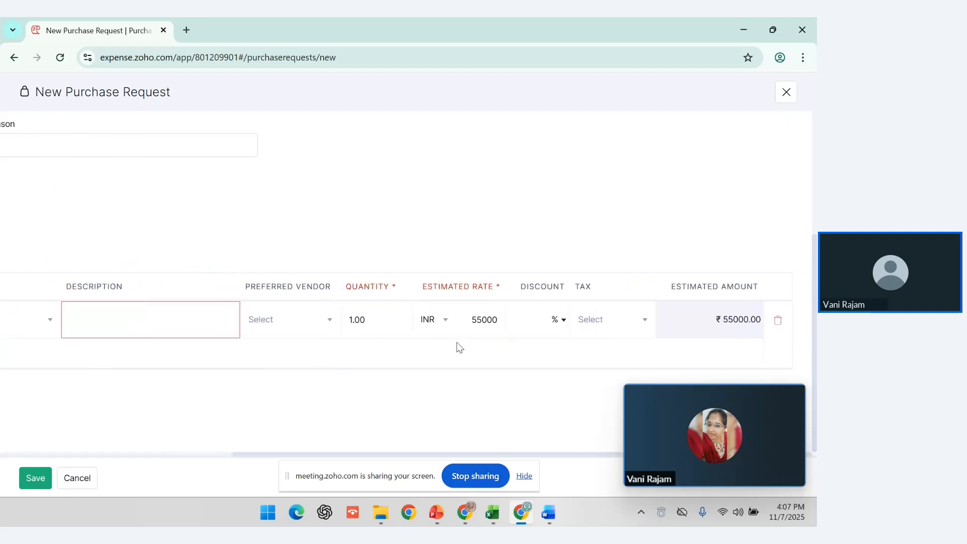
pyautogui.hscroll(-5, 380, 334)
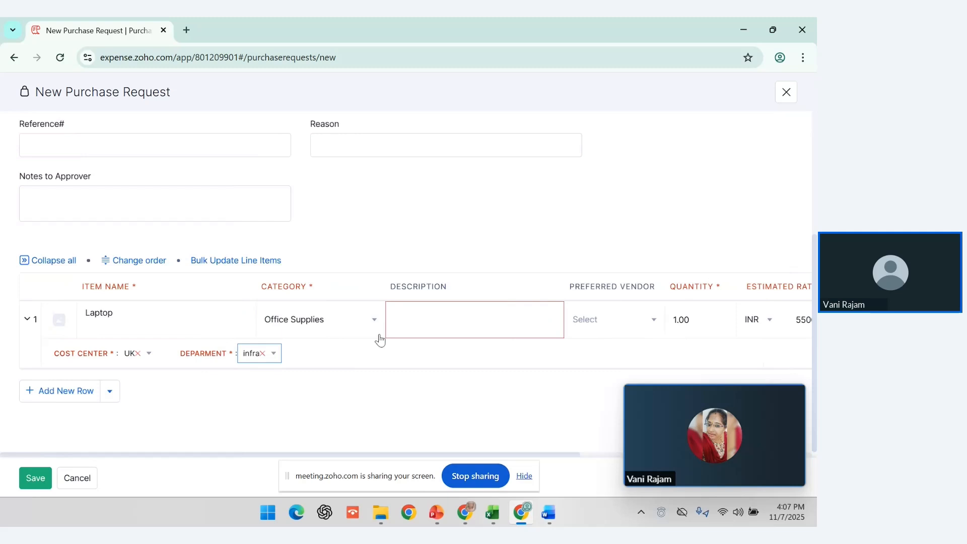
pyautogui.hscroll(3, 380, 337)
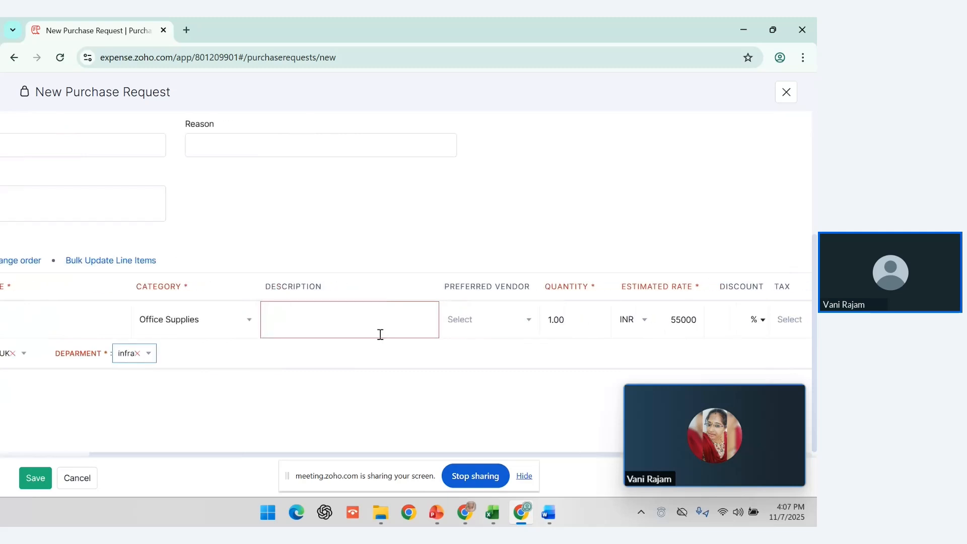
pyautogui.hscroll(4, 380, 334)
pyautogui.hscroll(-6, 380, 335)
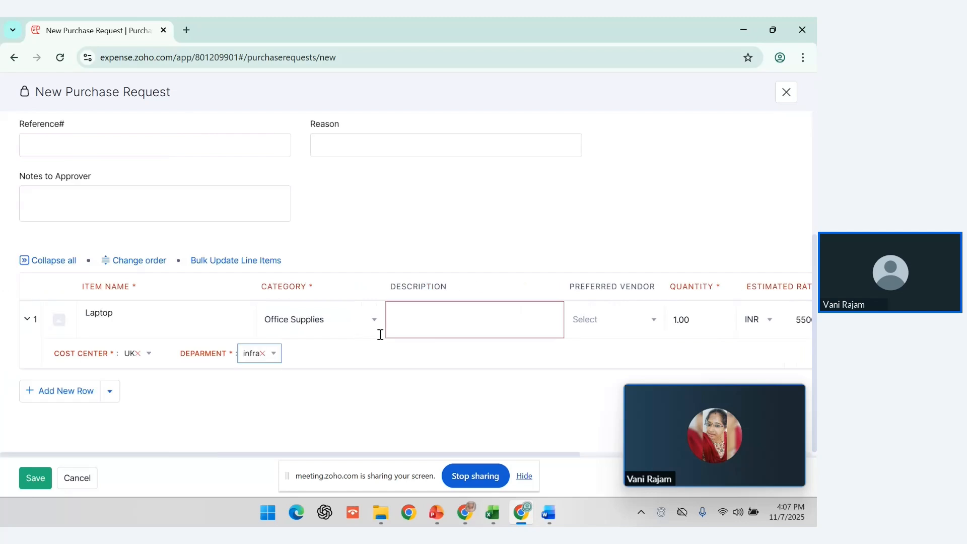
pyautogui.click(34, 481)
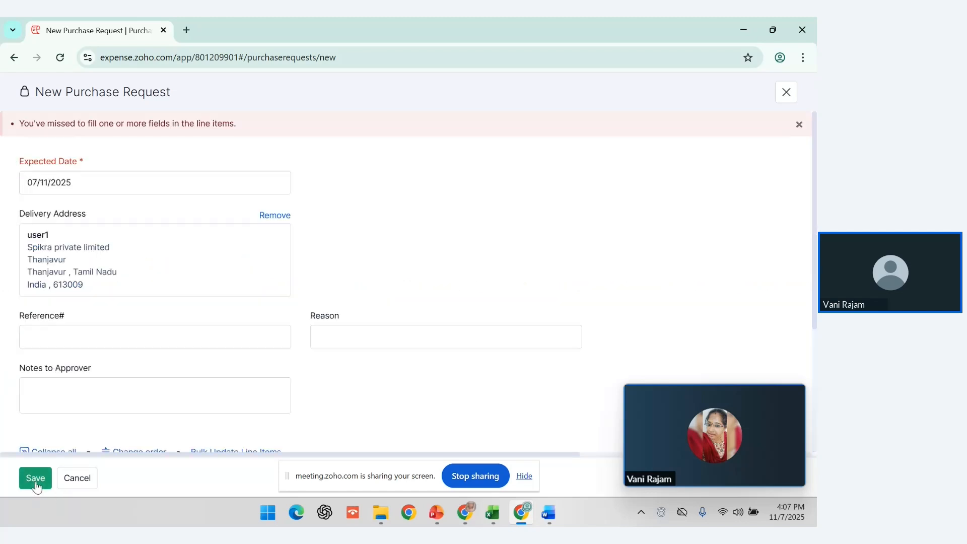
# Step: Enter a single period as the Laptop line's description and save the purchase request
pyautogui.scroll(-4, 174, 235)
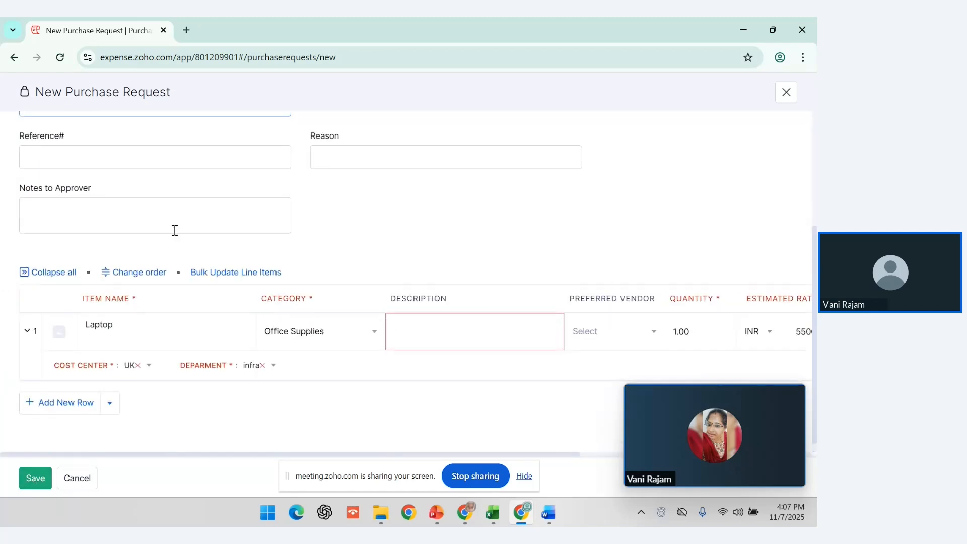
pyautogui.click(429, 325)
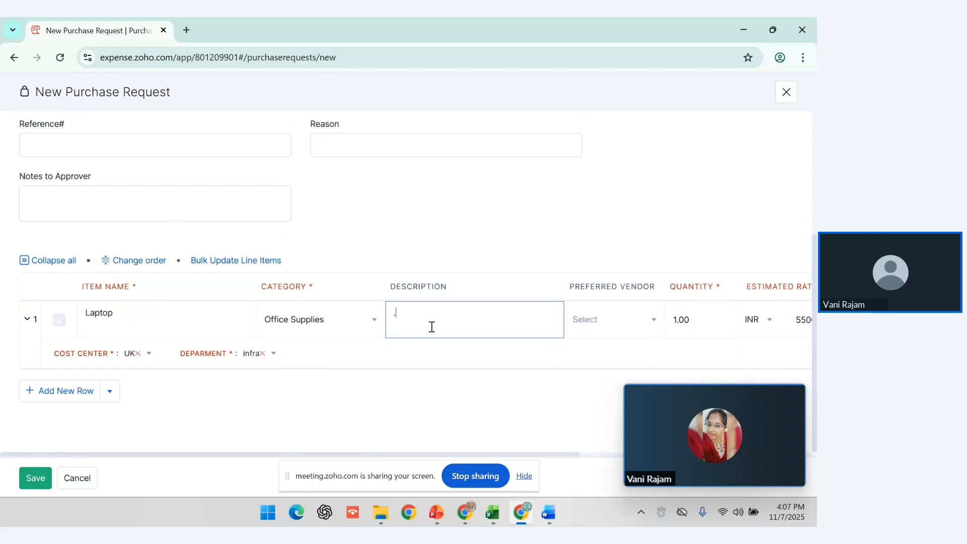
pyautogui.click(44, 484)
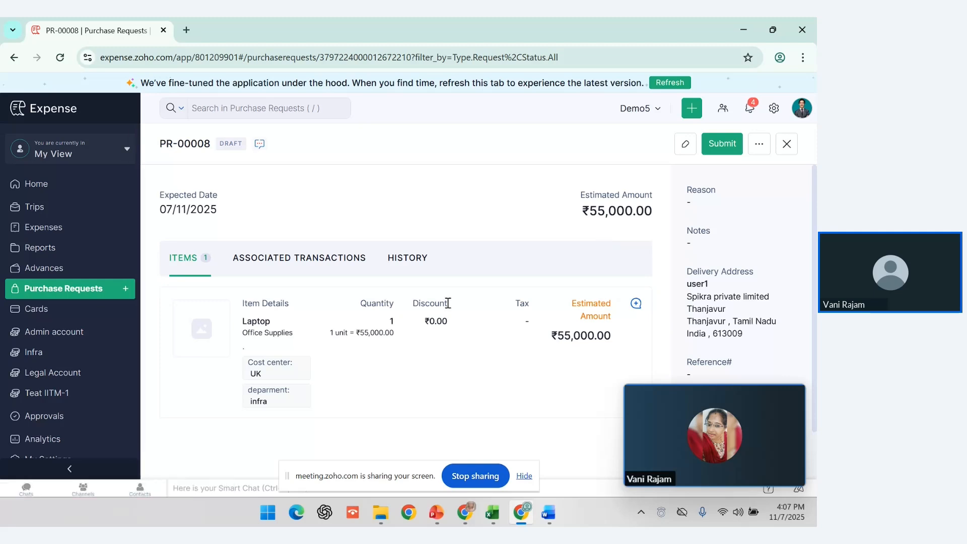
# Step: Submit the purchase request with Spikra as the approver and approve it
pyautogui.click(725, 144)
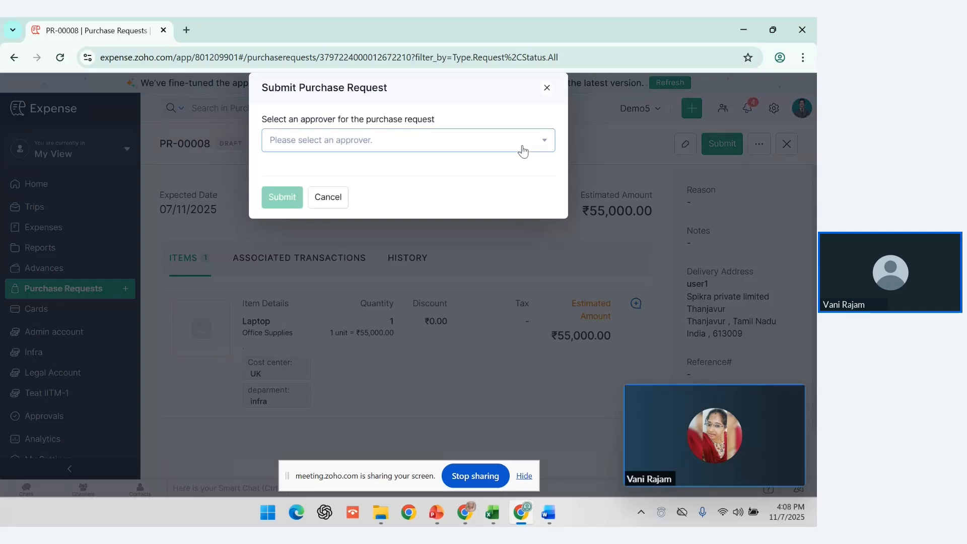
pyautogui.click(523, 150)
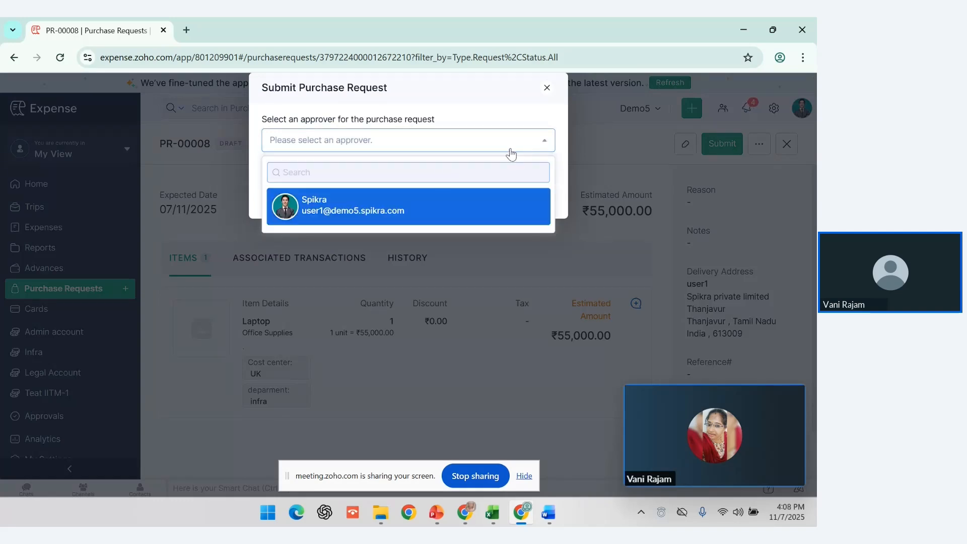
pyautogui.click(406, 214)
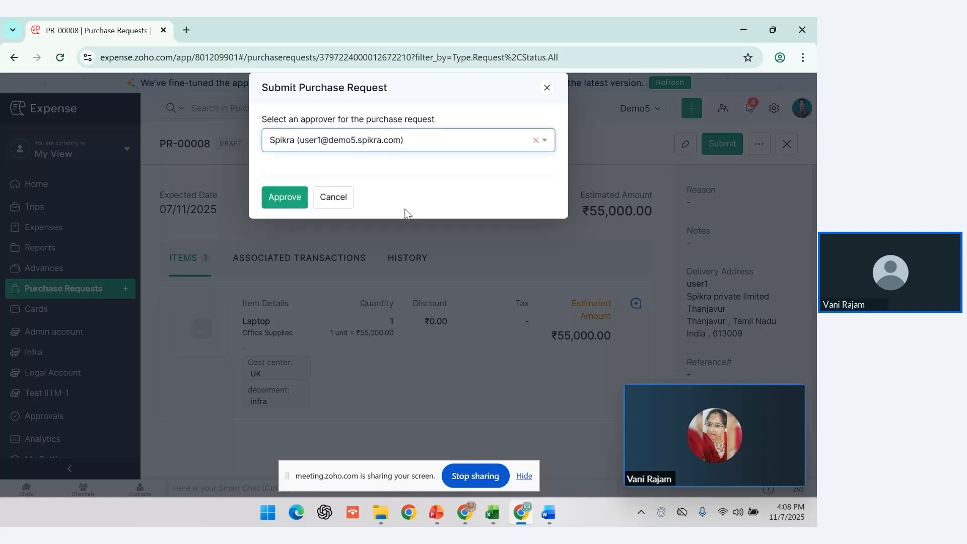
pyautogui.click(286, 197)
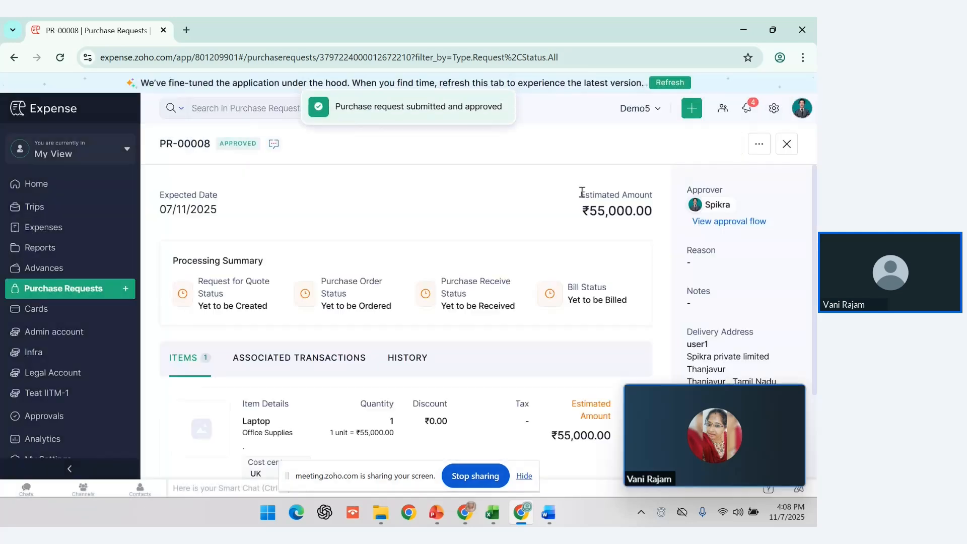
# Step: Switch to the AP View and open purchase request PR-00008 from the purchase requests list
pyautogui.click(64, 155)
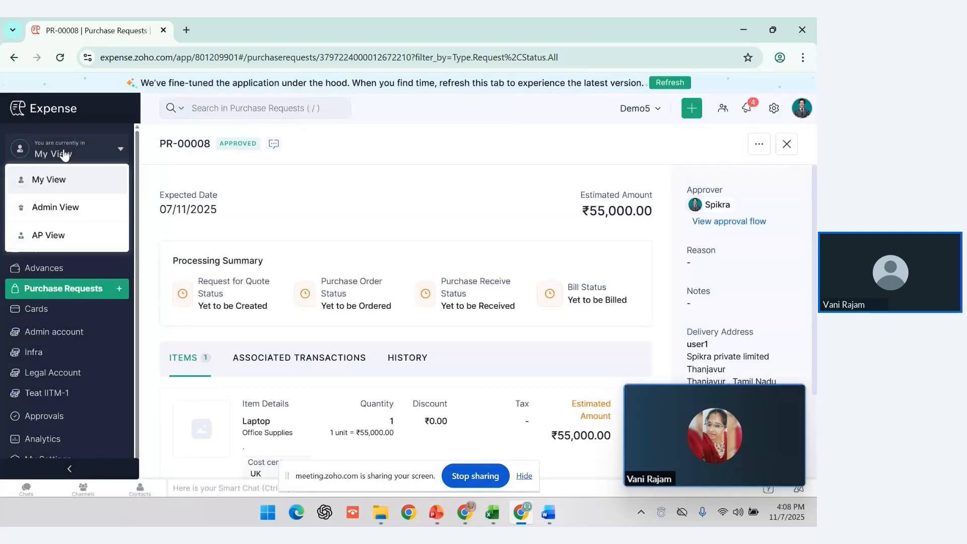
pyautogui.click(52, 245)
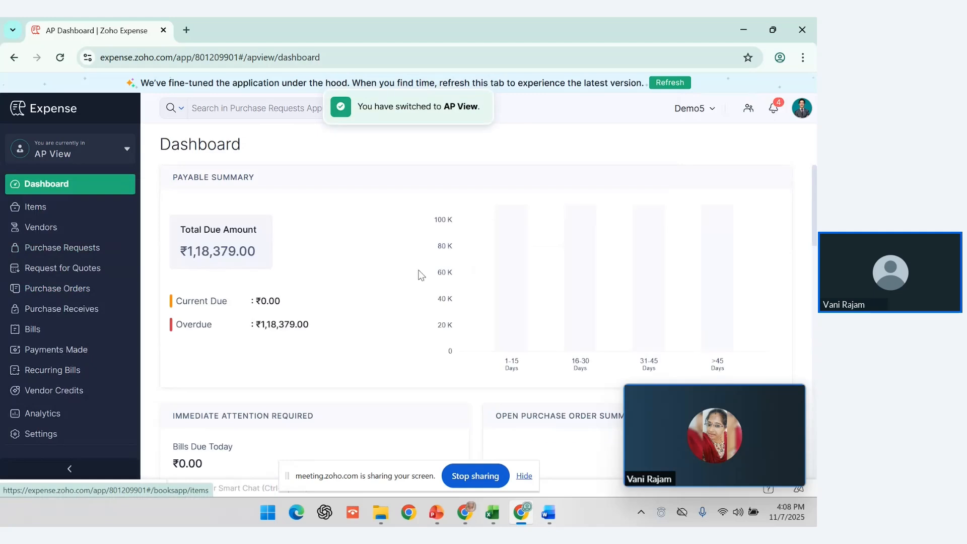
pyautogui.click(75, 248)
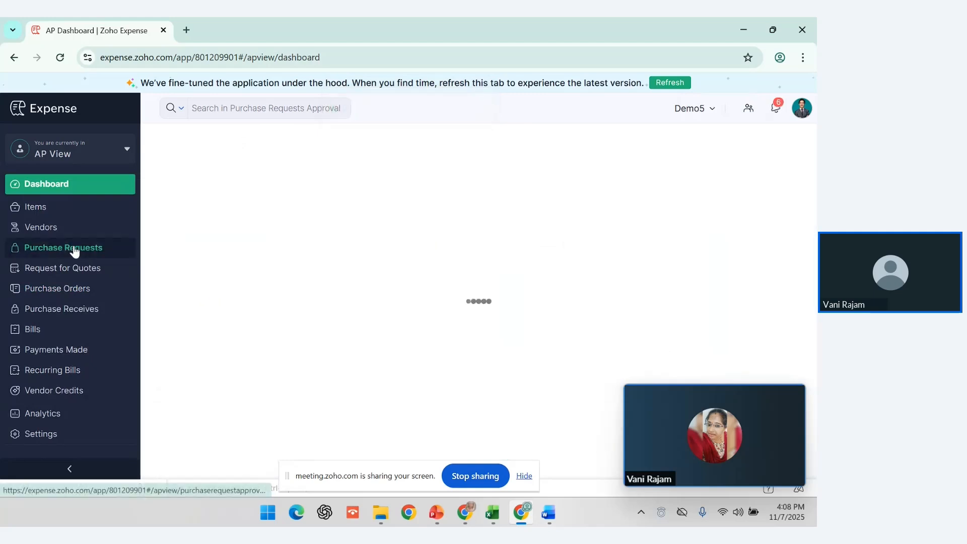
pyautogui.scroll(3, 556, 274)
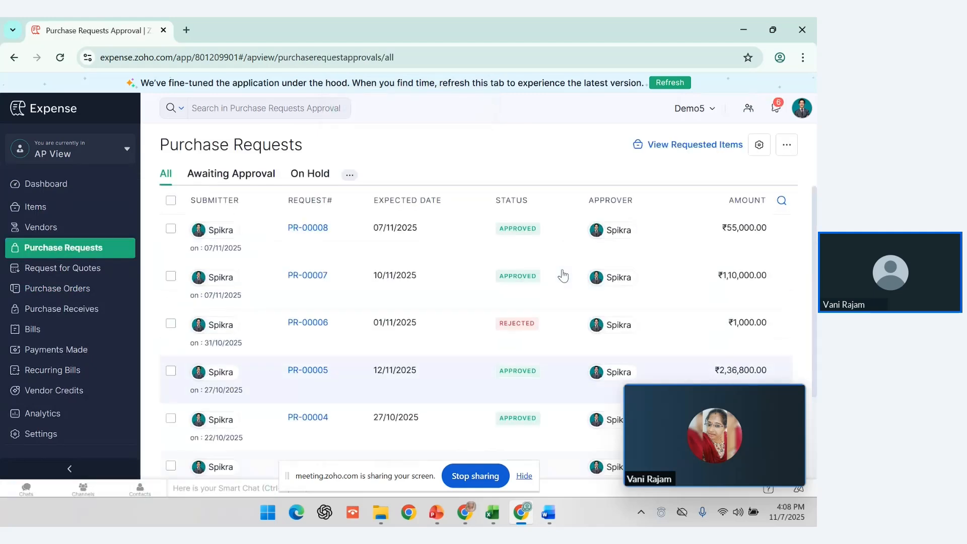
pyautogui.click(533, 227)
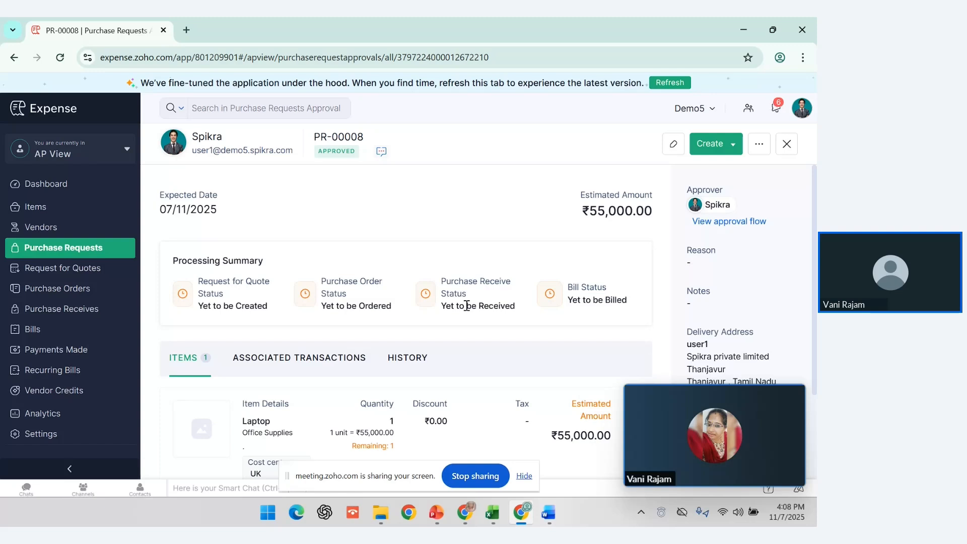
# Step: Check what can be created from the purchase request, view the Request for Quote slide in PowerPoint, and return to Zoho Expense in the browser
pyautogui.moveTo(791, 386)
pyautogui.click(730, 147)
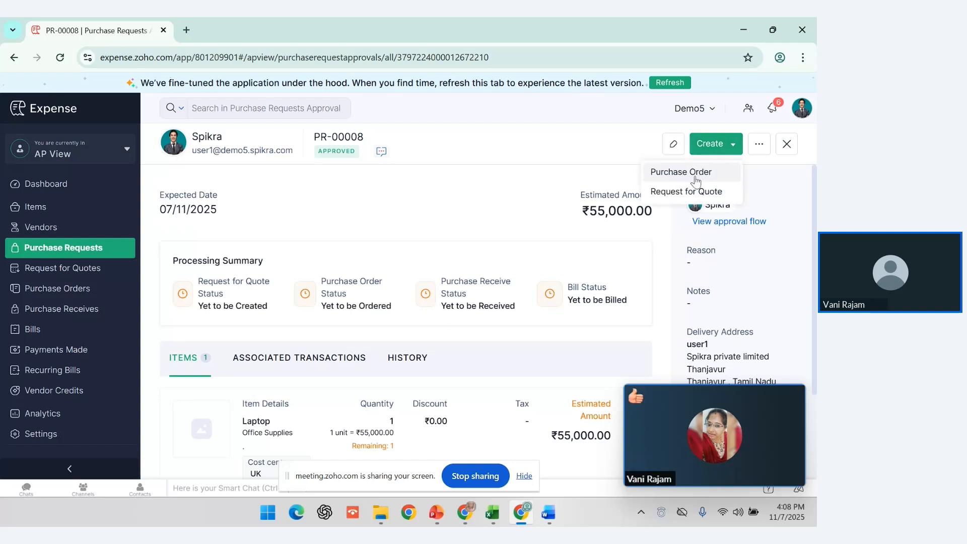
pyautogui.click(497, 207)
pyautogui.hotkey('alt', 'Tab')
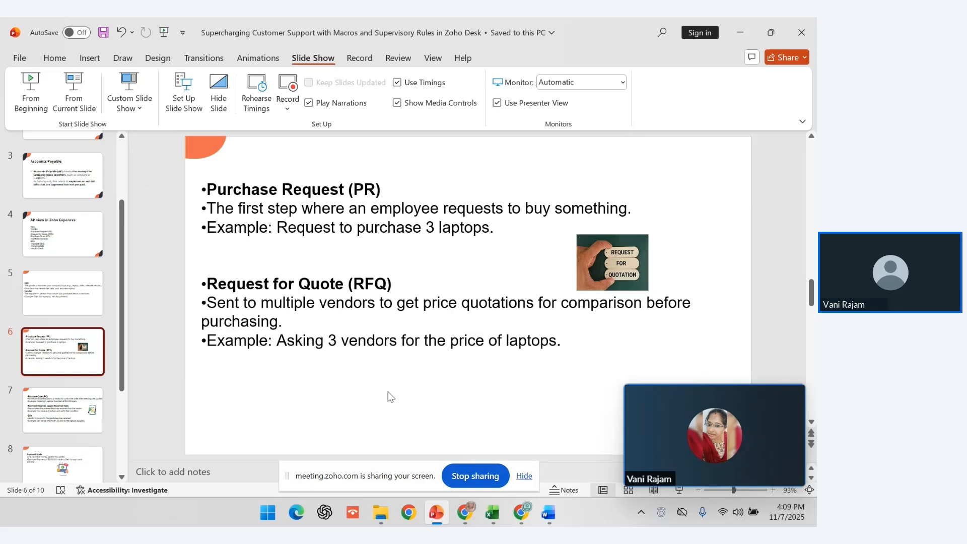
pyautogui.hotkey('alt', 'Tab')
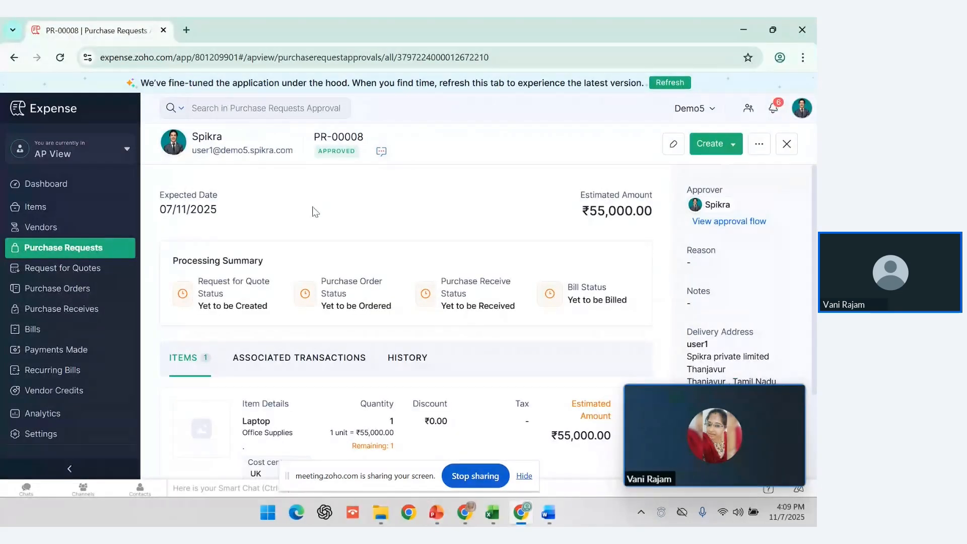
# Step: Start a request for quote from purchase request PR-00008 with the Laptop item selected
pyautogui.click(733, 144)
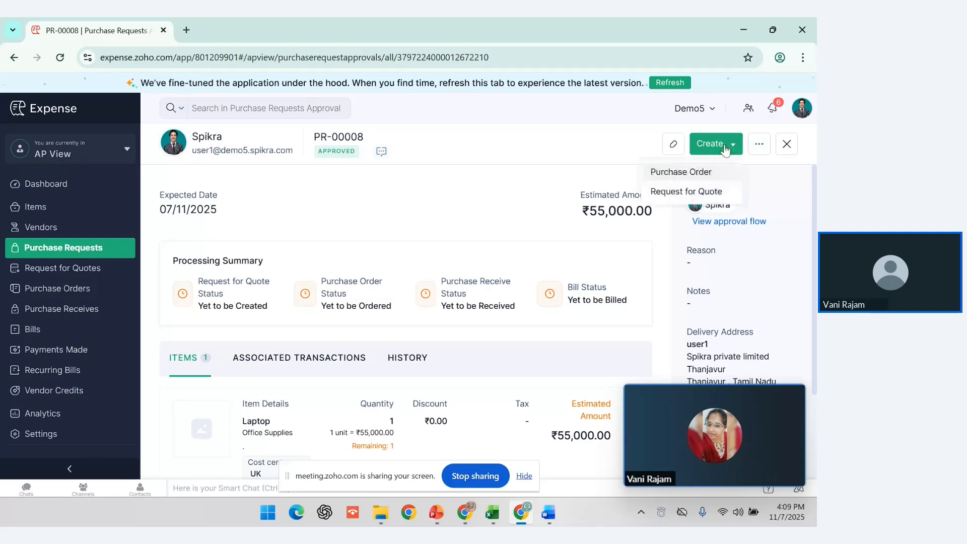
pyautogui.click(667, 193)
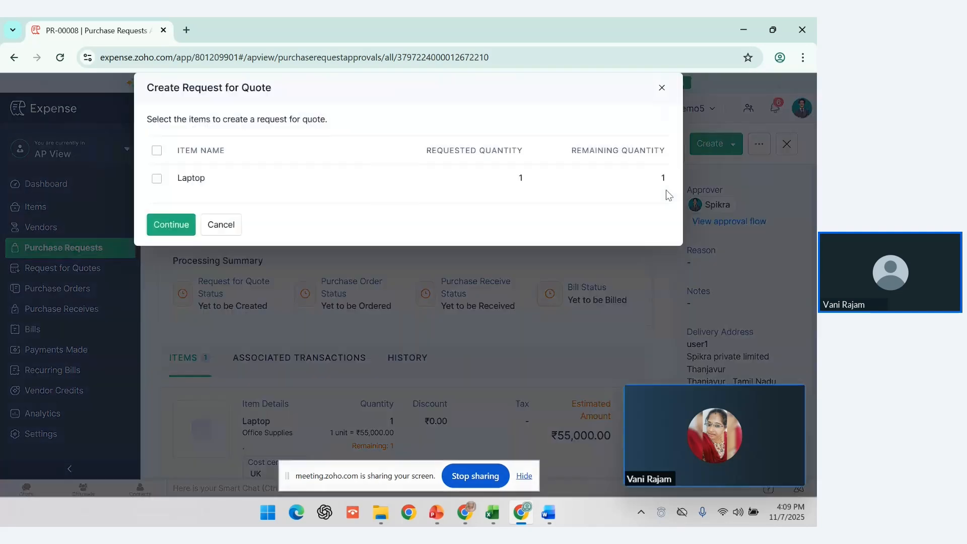
pyautogui.click(157, 181)
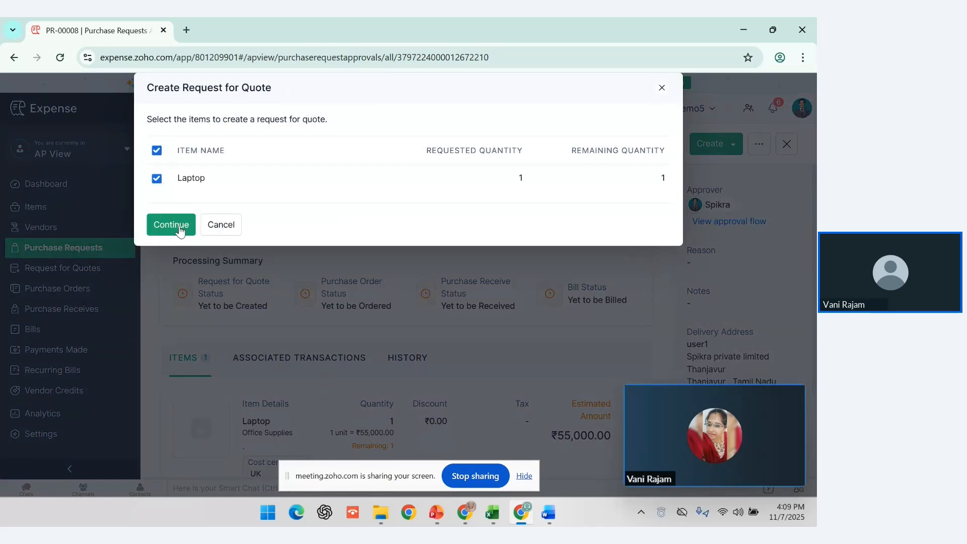
pyautogui.click(171, 225)
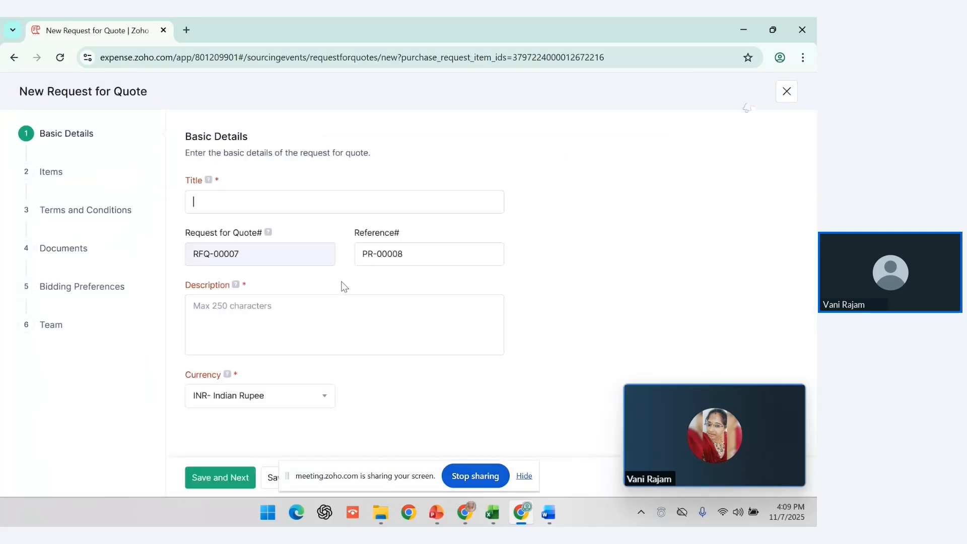
# Step: Title the request for quote Laptop, enter a single period as its description, and save the basic details
pyautogui.click(290, 204)
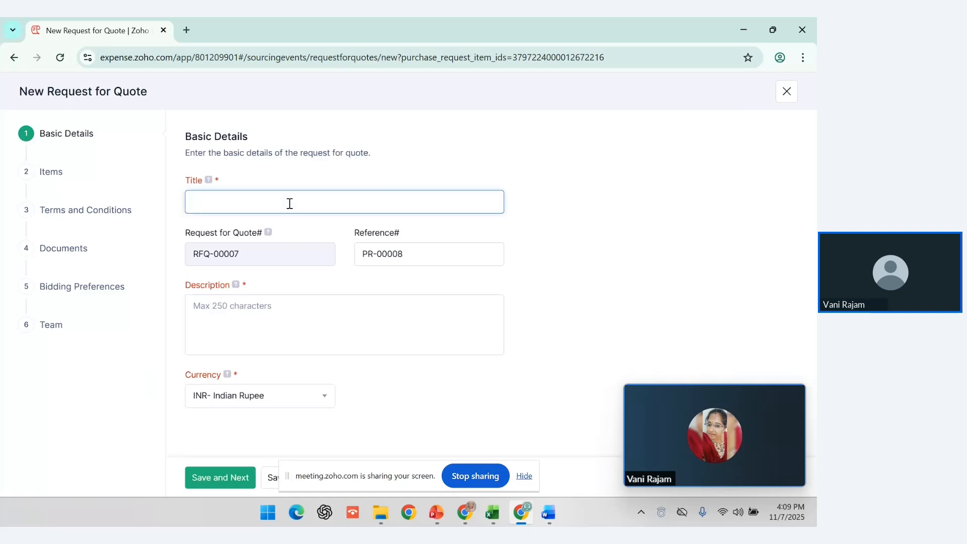
pyautogui.write('Laptop')
pyautogui.click(289, 321)
pyautogui.write('.')
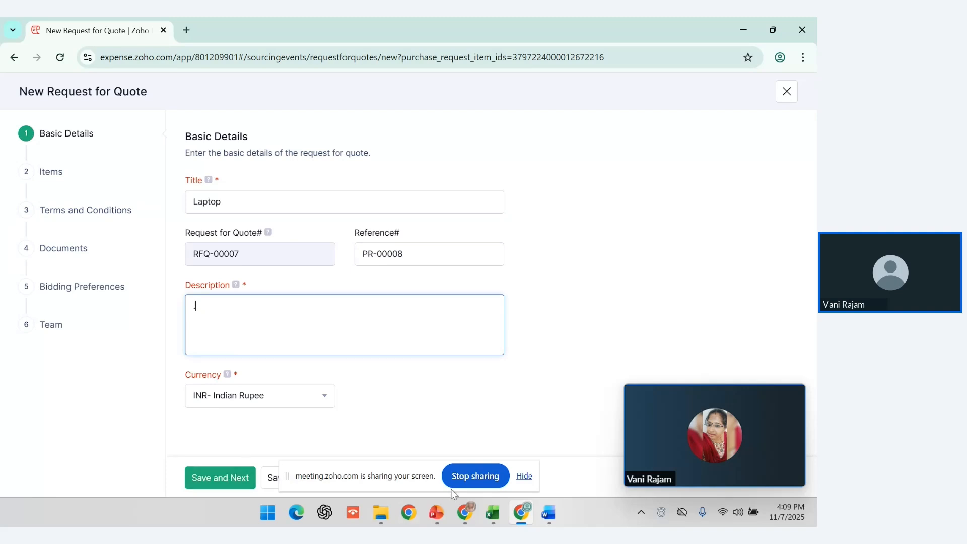
pyautogui.moveTo(419, 471); pyautogui.dragTo(548, 352)
pyautogui.click(205, 483)
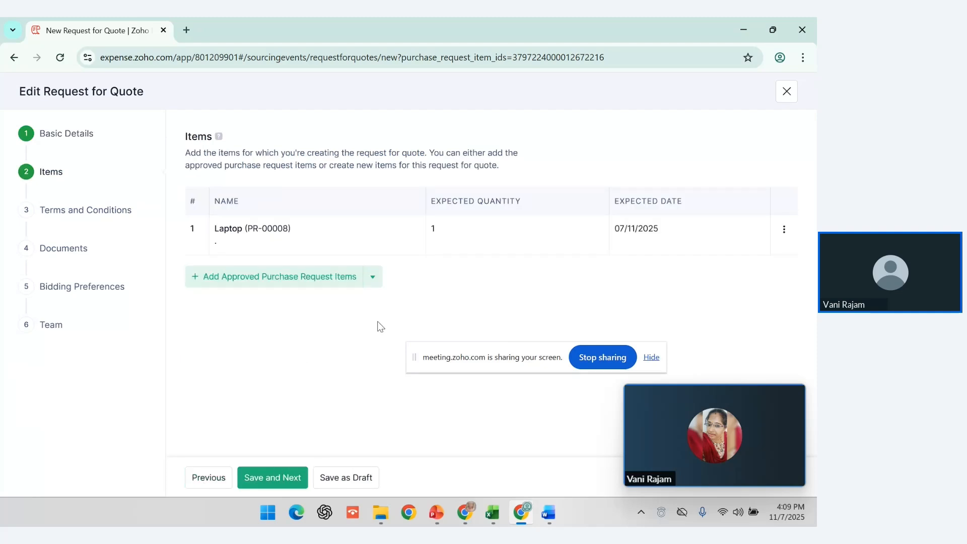
# Step: Keep the listed Laptop item and save through the items, terms and documents sections without adding a document
pyautogui.click(291, 479)
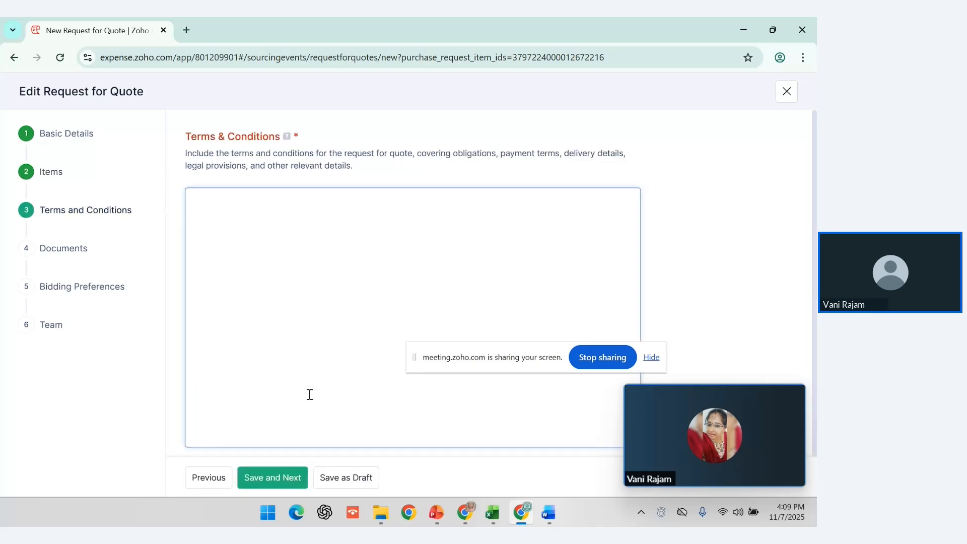
pyautogui.click(293, 480)
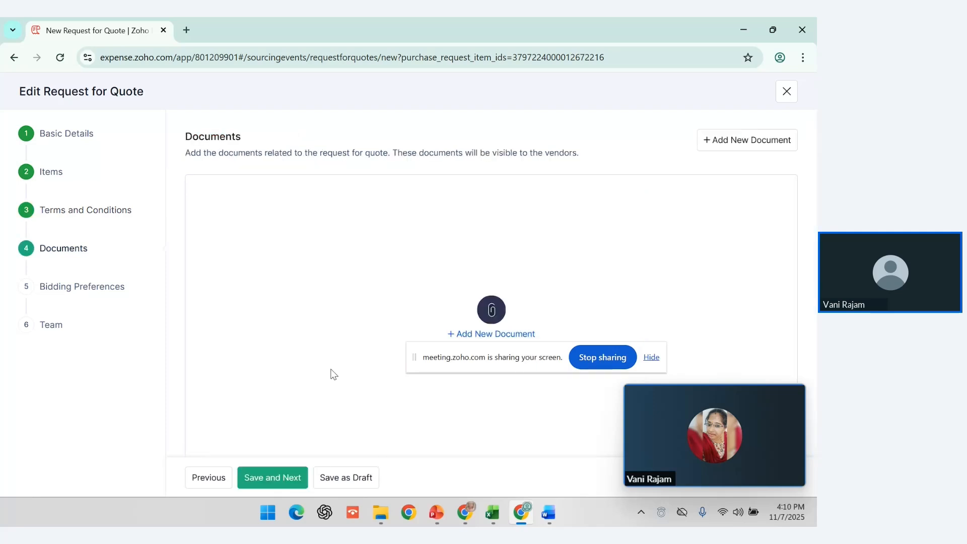
pyautogui.click(299, 480)
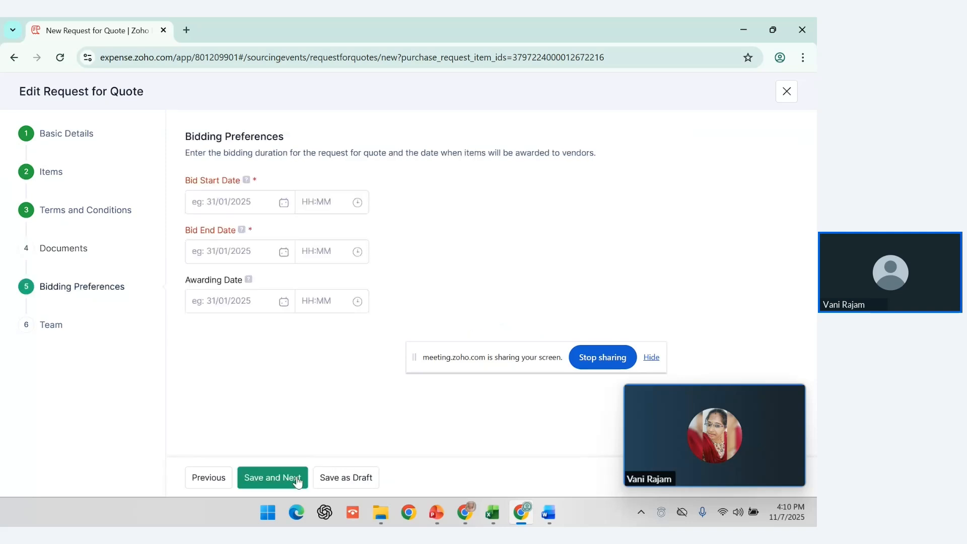
# Step: Set the bid start to 10/11/2025 at 12:00 and the bid end to 13/11/2025 at 12:00
pyautogui.click(257, 207)
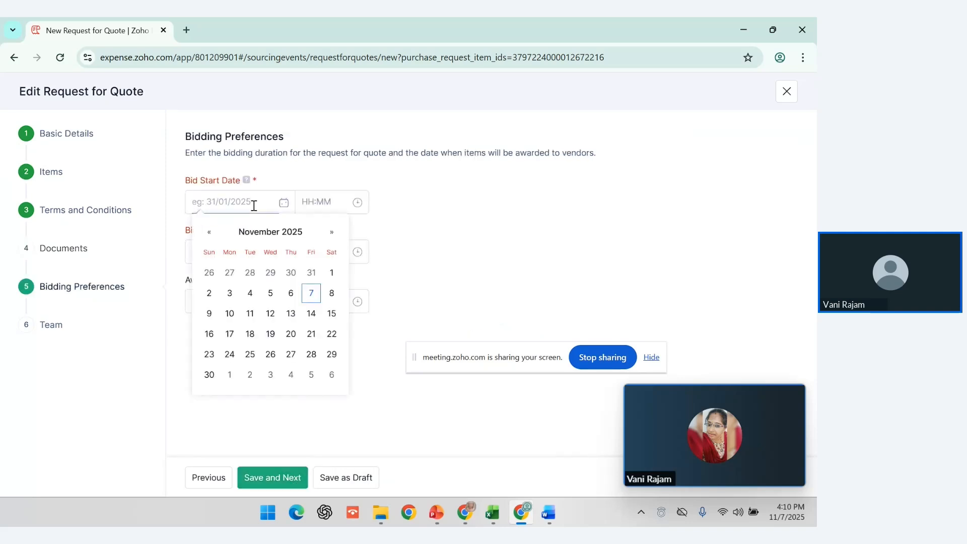
pyautogui.click(224, 315)
pyautogui.click(336, 200)
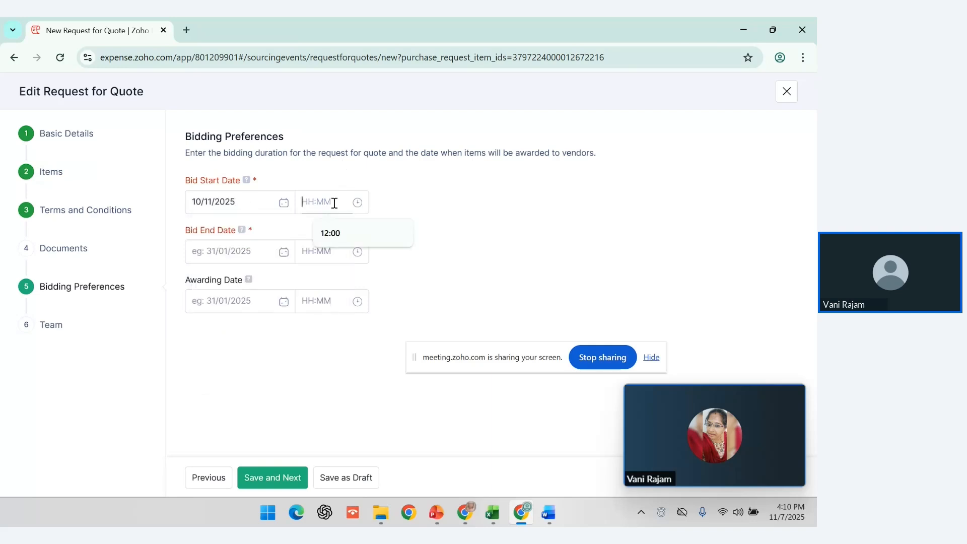
pyautogui.click(346, 236)
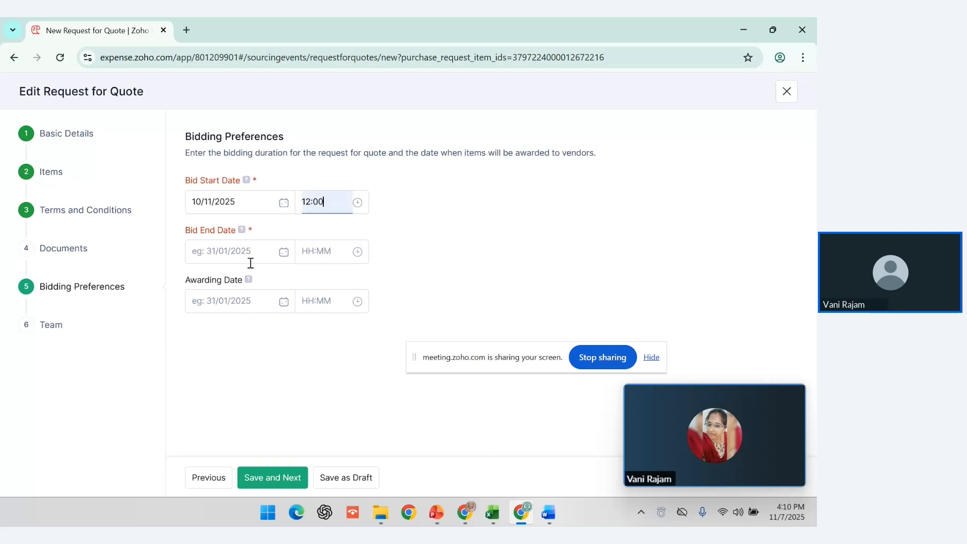
pyautogui.click(250, 257)
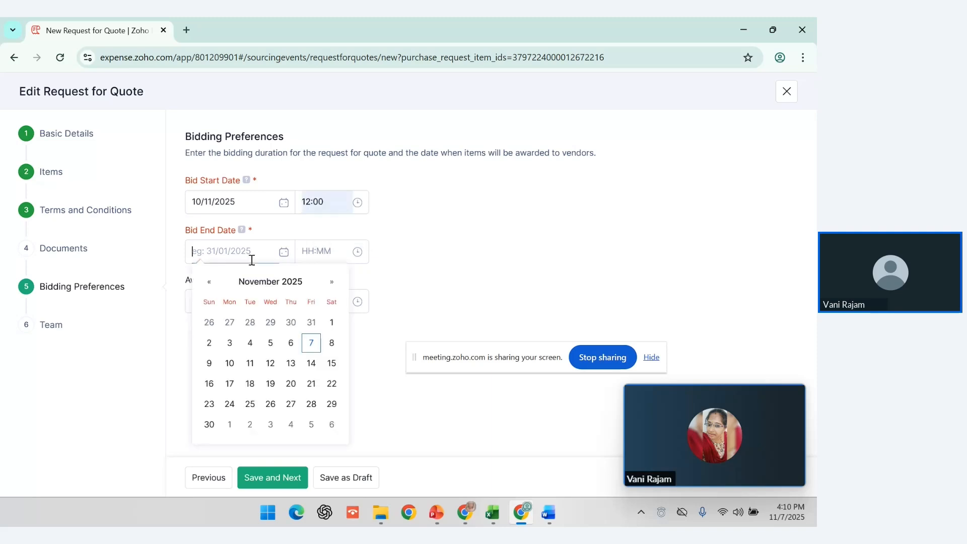
pyautogui.click(290, 363)
pyautogui.click(319, 256)
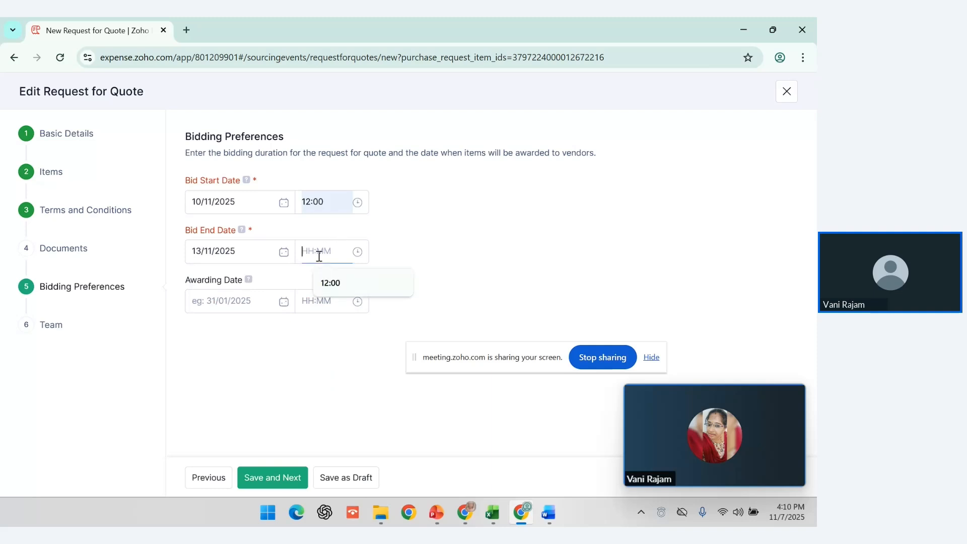
pyautogui.click(327, 292)
# Step: Set the awarding date to 14/11/2025 at 12:00 and save the bidding preferences
pyautogui.click(241, 300)
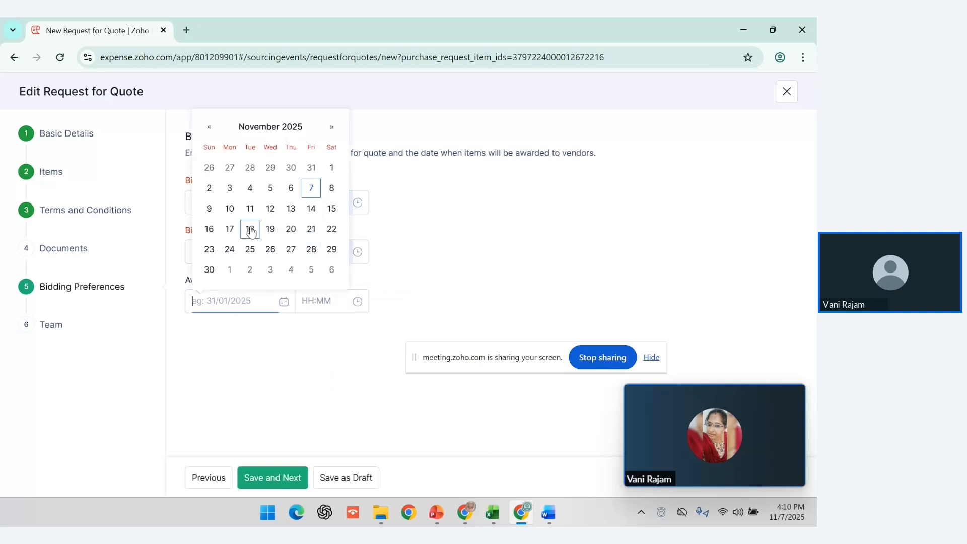
pyautogui.click(229, 228)
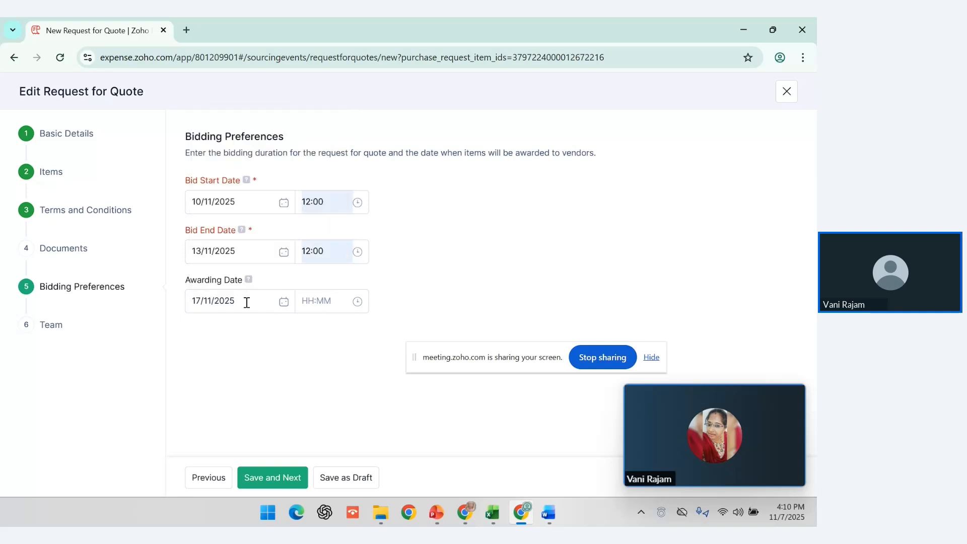
pyautogui.click(244, 301)
pyautogui.click(312, 209)
pyautogui.click(334, 301)
pyautogui.click(334, 332)
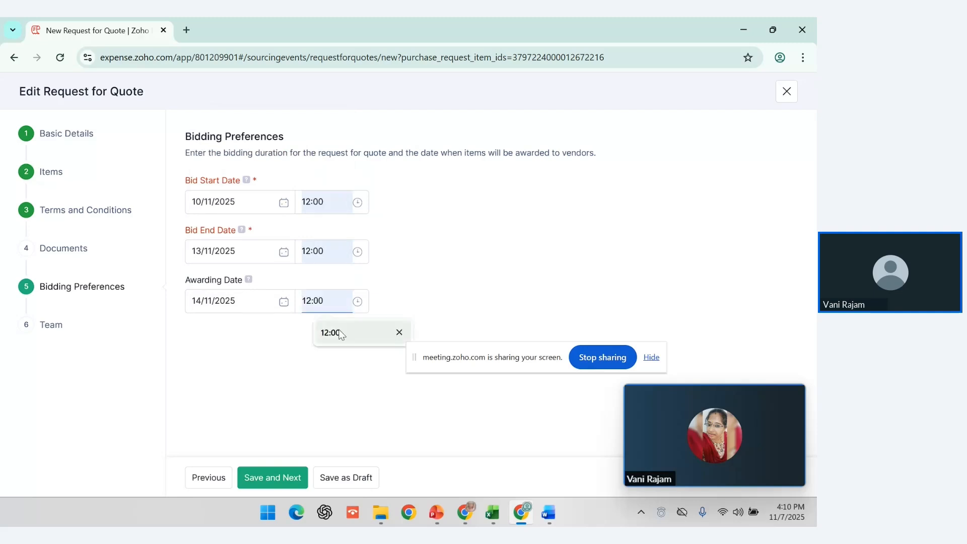
pyautogui.click(297, 482)
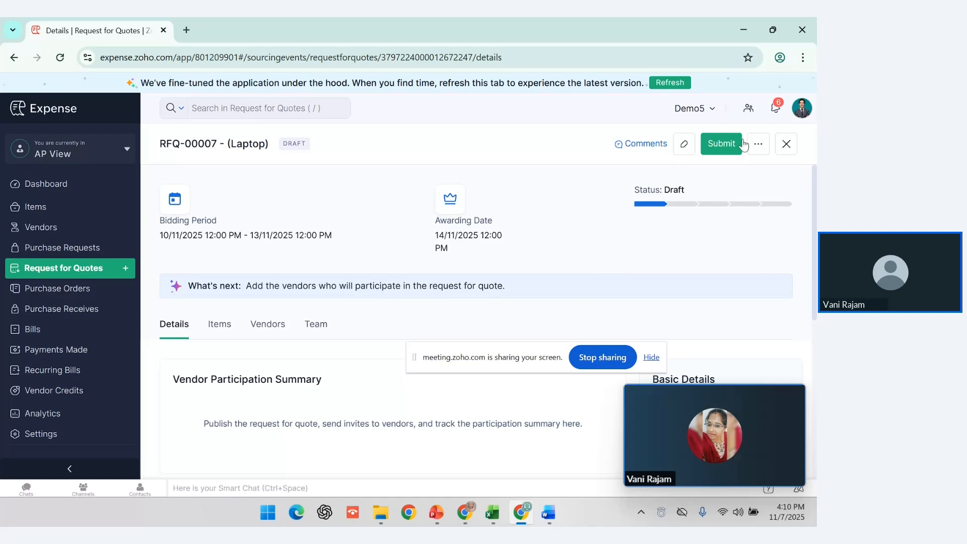
# Step: Submit the request for quote with Spikra as the approver and approve it
pyautogui.click(728, 144)
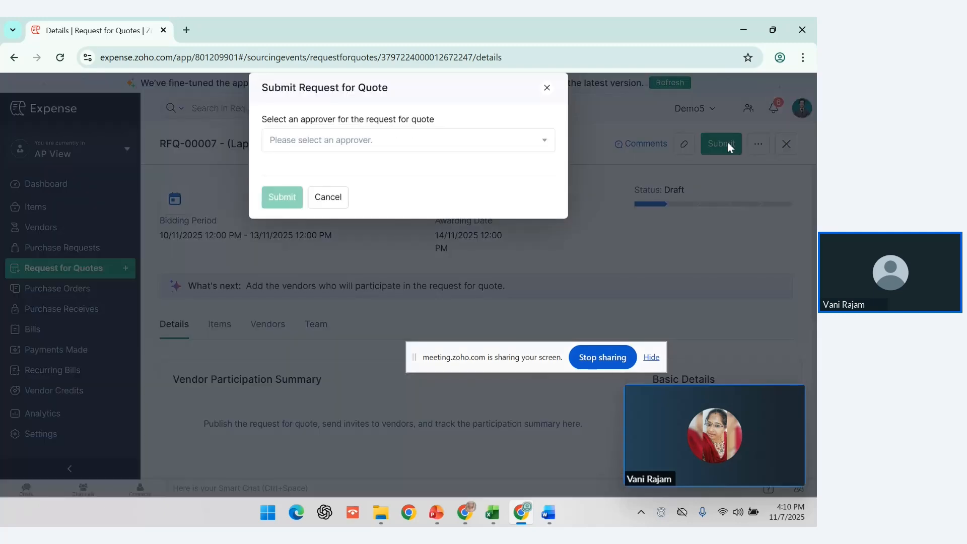
pyautogui.click(401, 151)
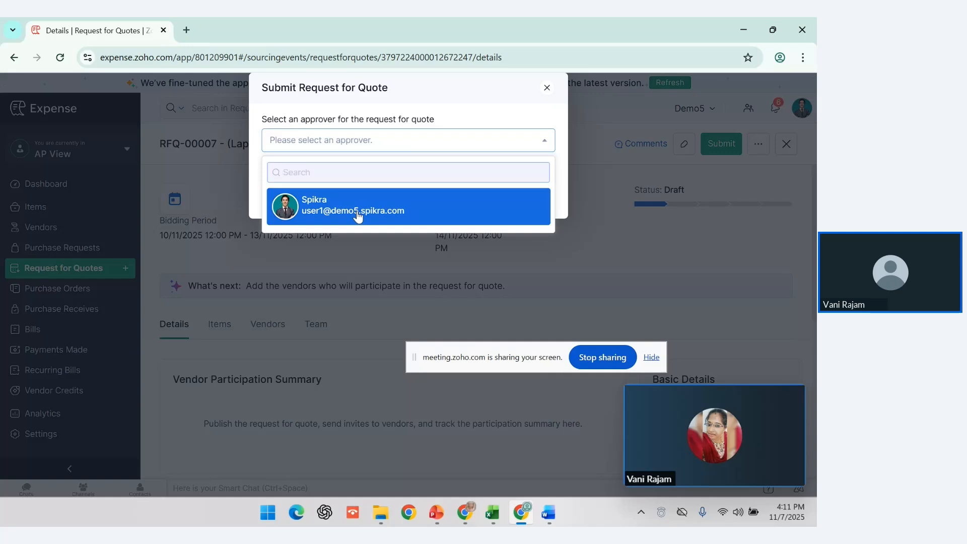
pyautogui.click(357, 216)
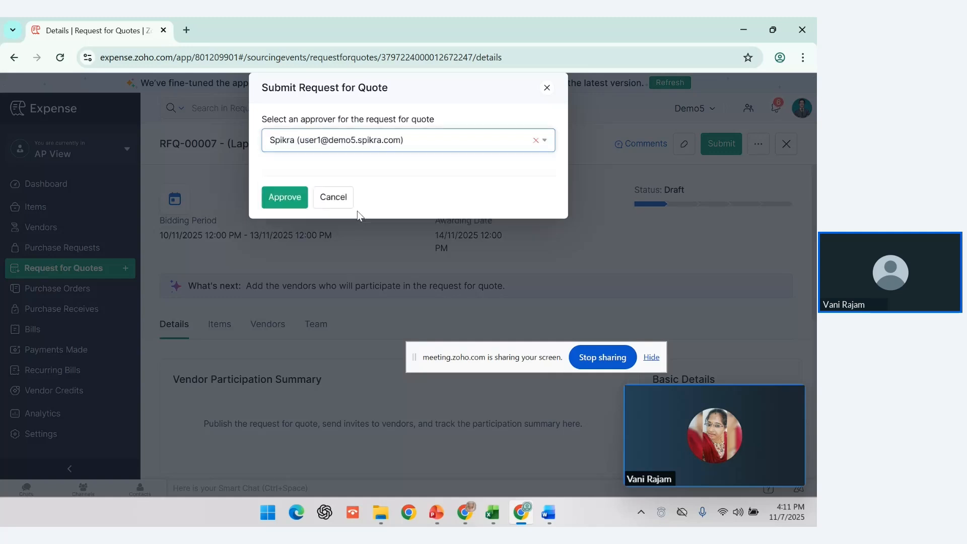
pyautogui.click(305, 197)
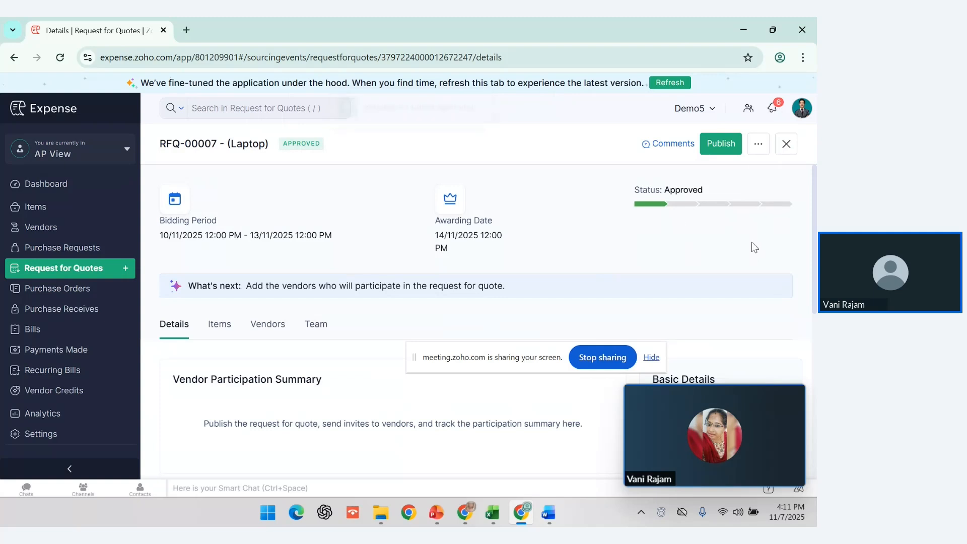
# Step: Publish the Laptop request for quote with the bidding period already set and look over its details page
pyautogui.click(722, 145)
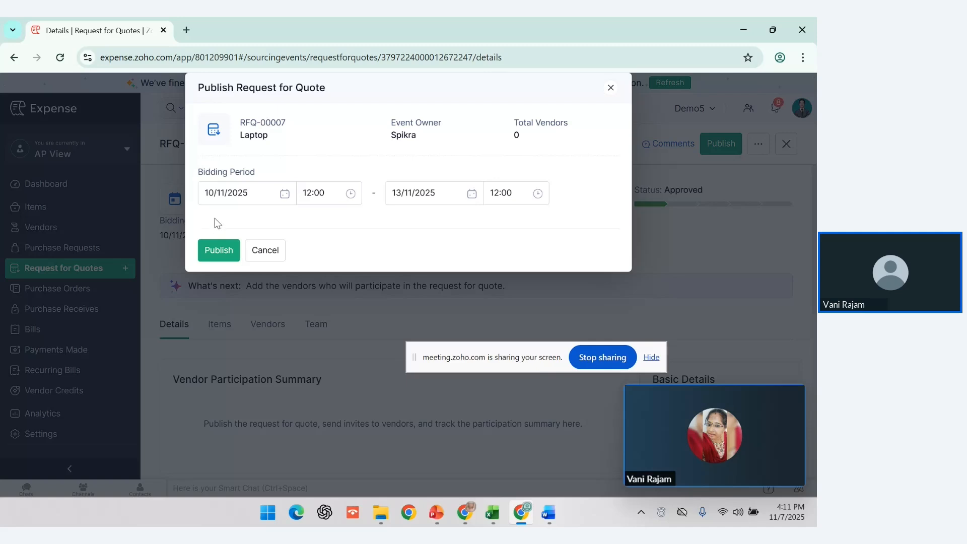
pyautogui.click(209, 250)
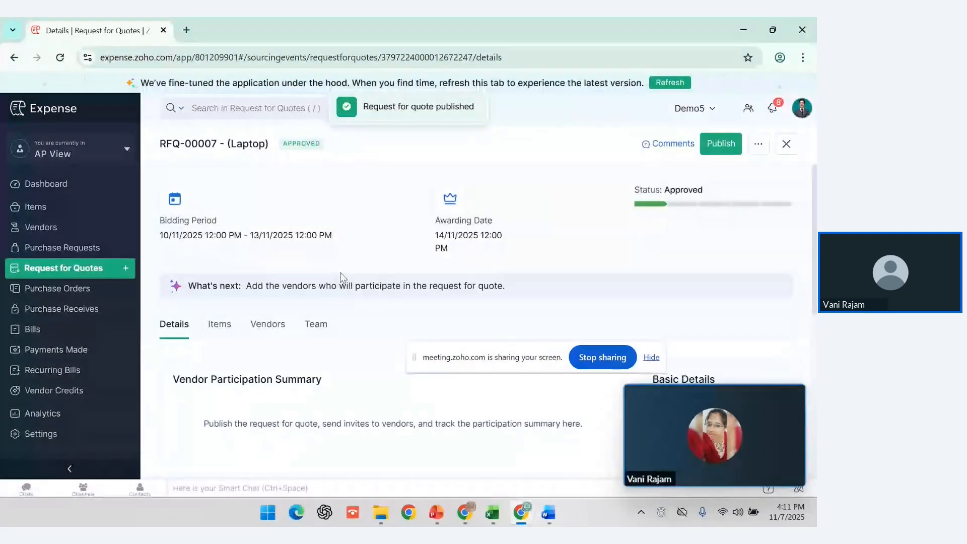
pyautogui.scroll(-1, 340, 273)
pyautogui.scroll(1, 340, 273)
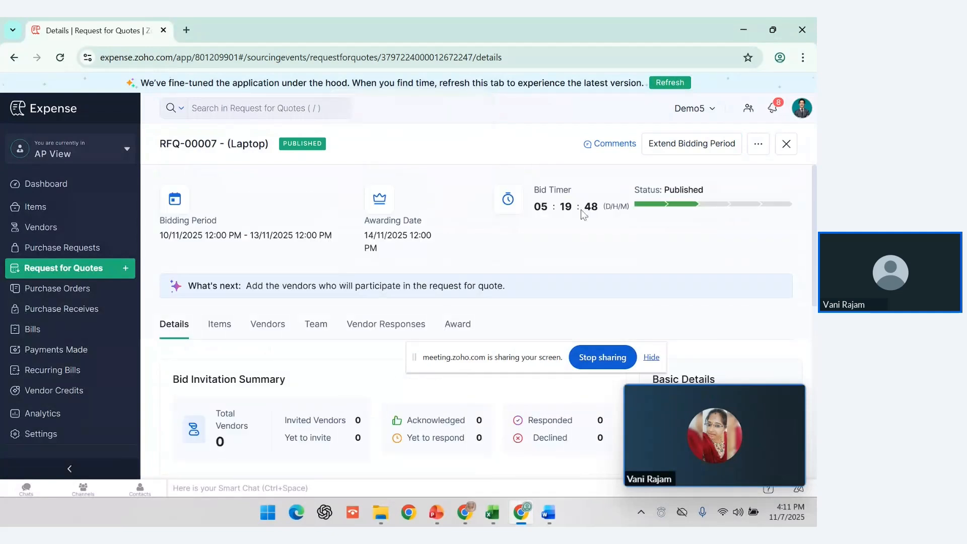
pyautogui.scroll(-1, 433, 243)
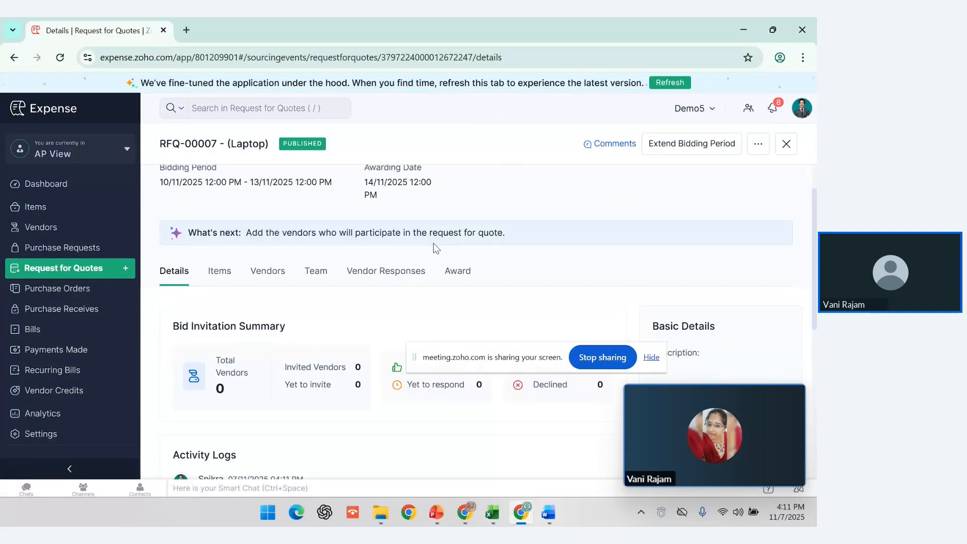
# Step: Add Vetri Group of Companies as a participating vendor on the Laptop request for quote
pyautogui.scroll(-1, 434, 243)
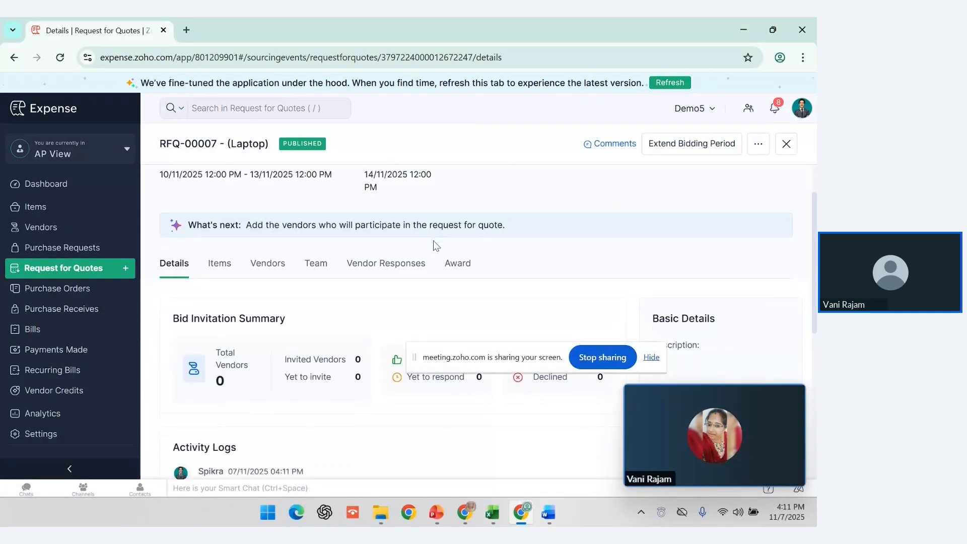
pyautogui.click(487, 352)
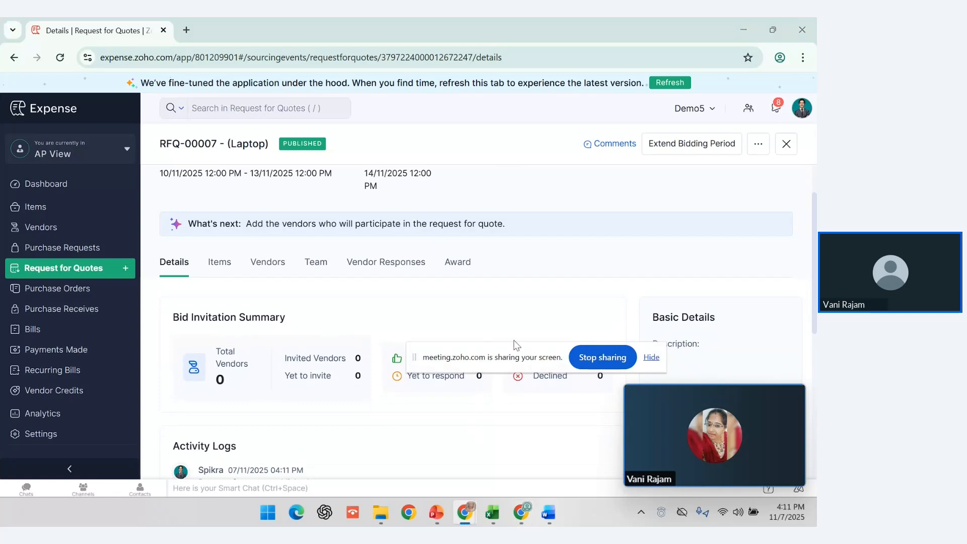
pyautogui.moveTo(511, 350); pyautogui.dragTo(453, 486)
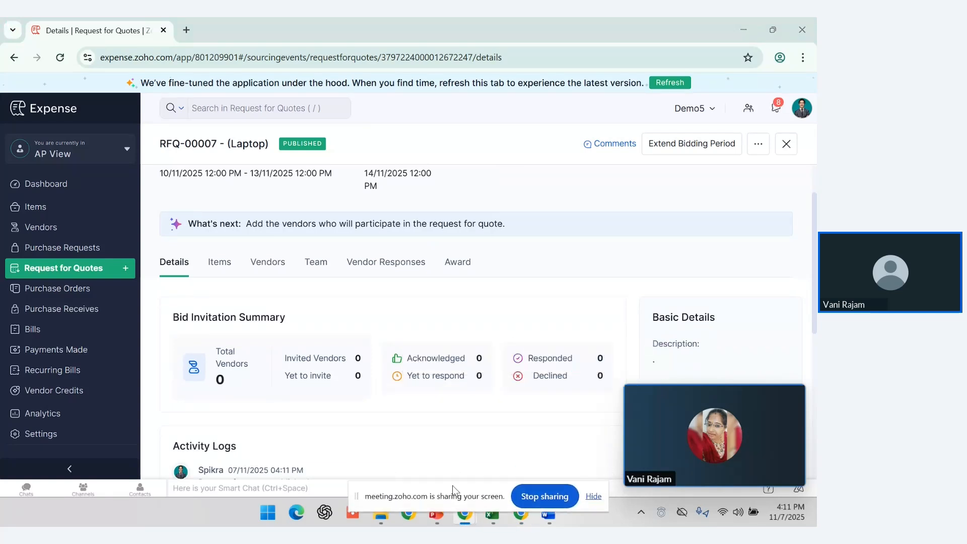
pyautogui.click(268, 264)
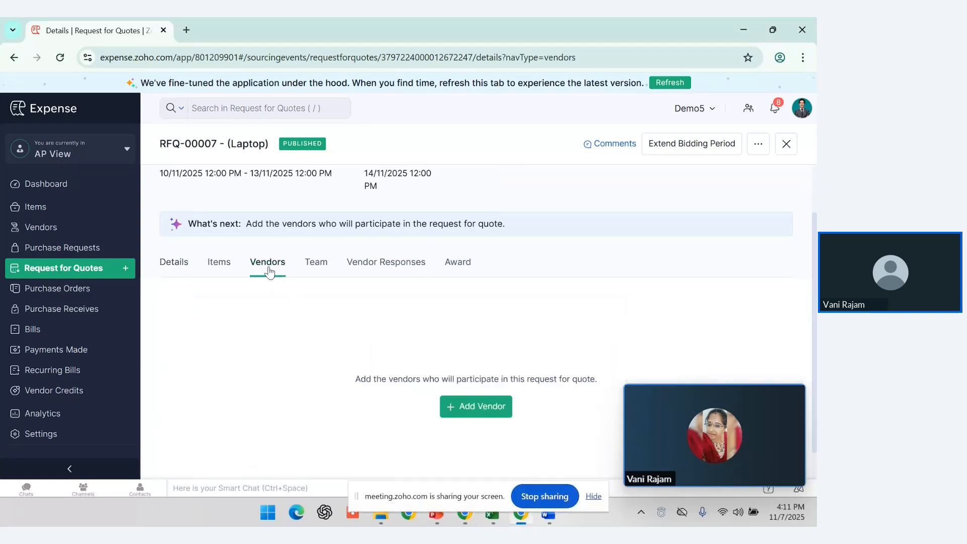
pyautogui.click(476, 403)
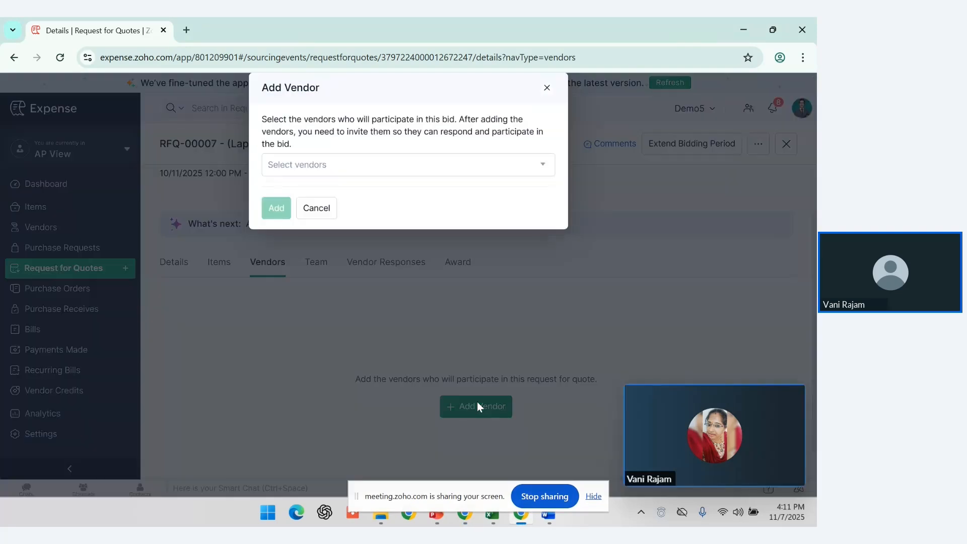
pyautogui.click(423, 165)
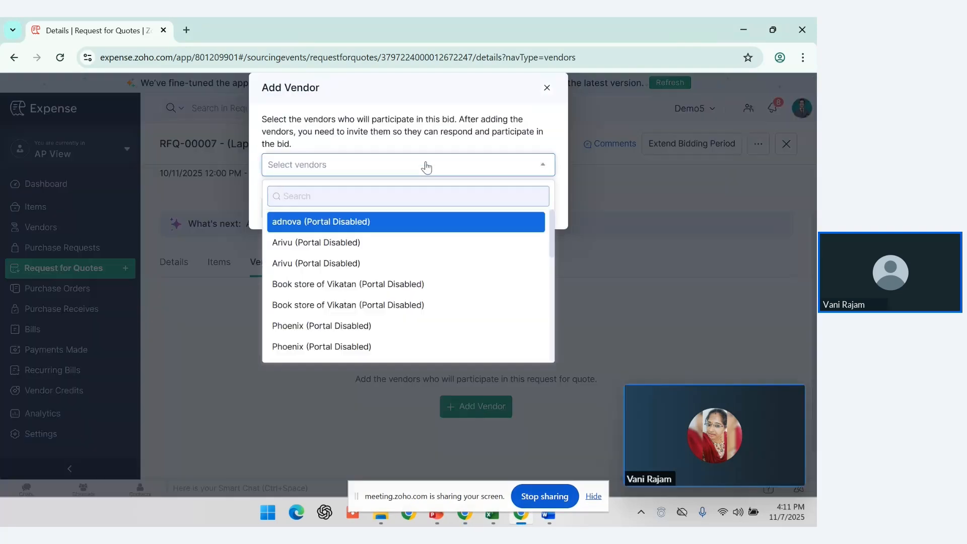
pyautogui.scroll(-5, 411, 353)
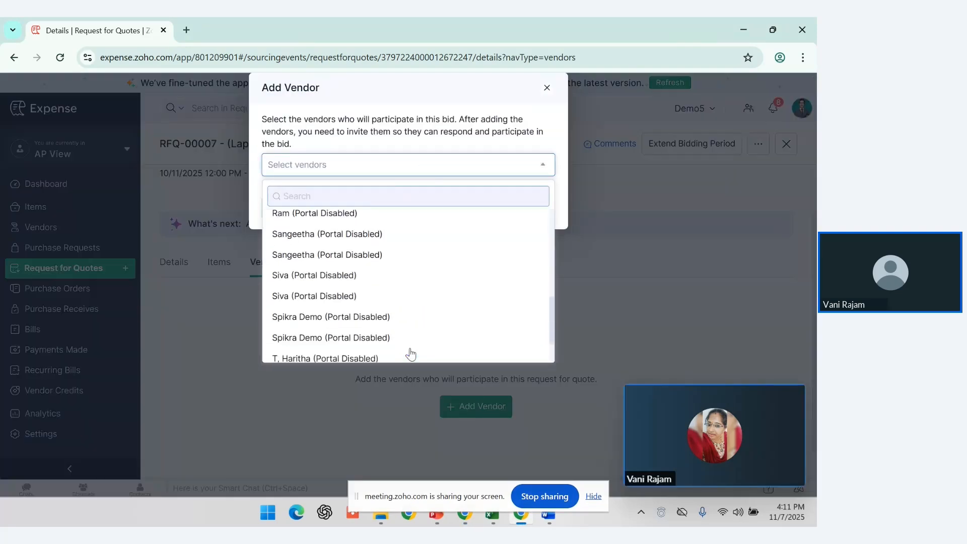
pyautogui.click(410, 350)
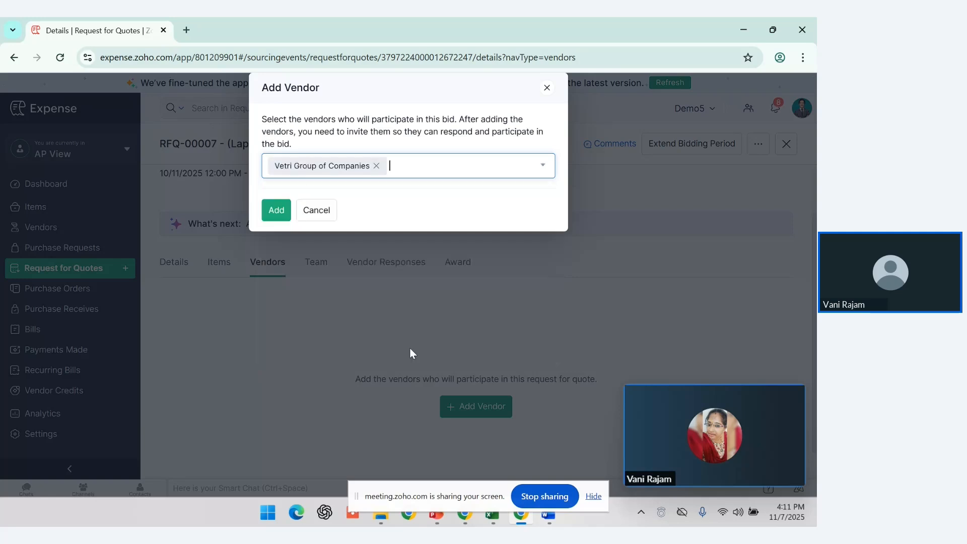
pyautogui.click(277, 210)
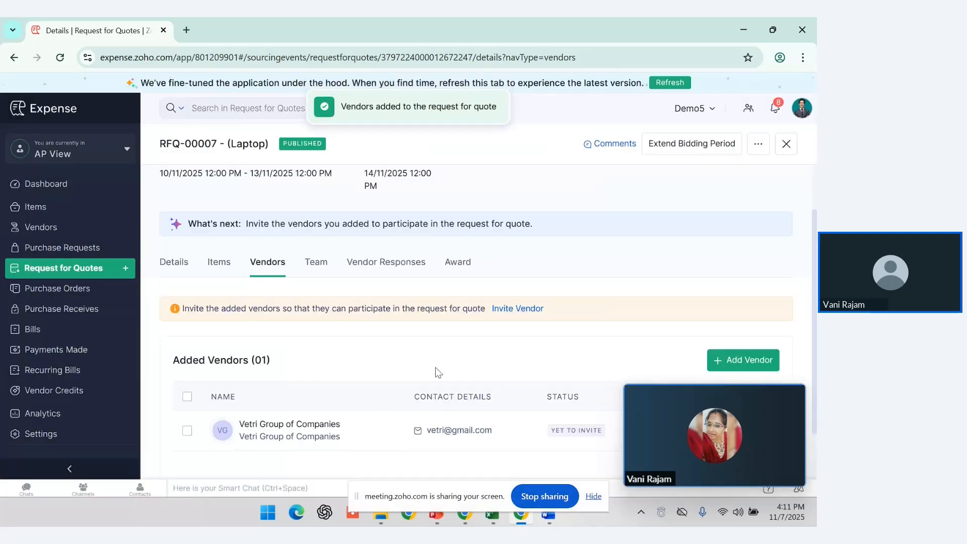
# Step: Check the vendor responses of the Laptop request for quote and return to its added vendors
pyautogui.scroll(-1, 436, 372)
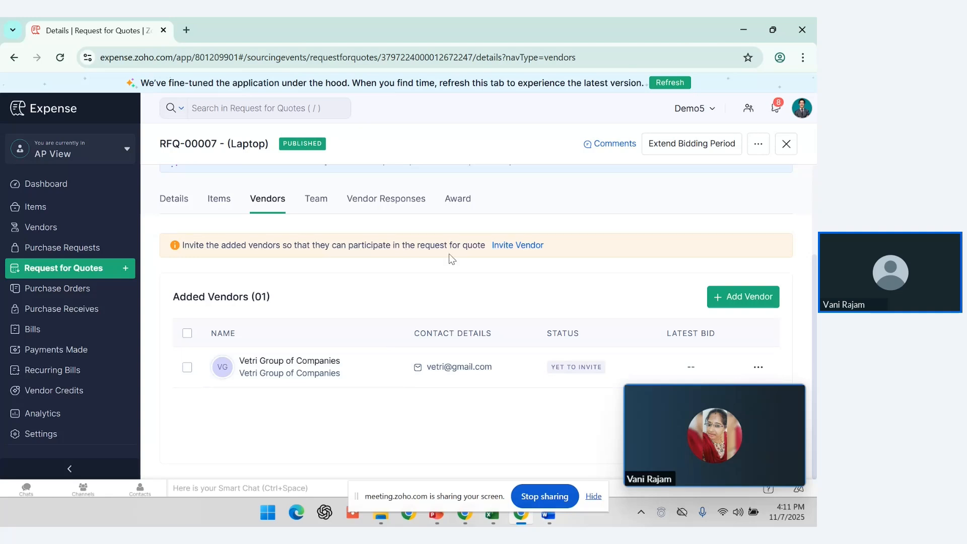
pyautogui.click(403, 200)
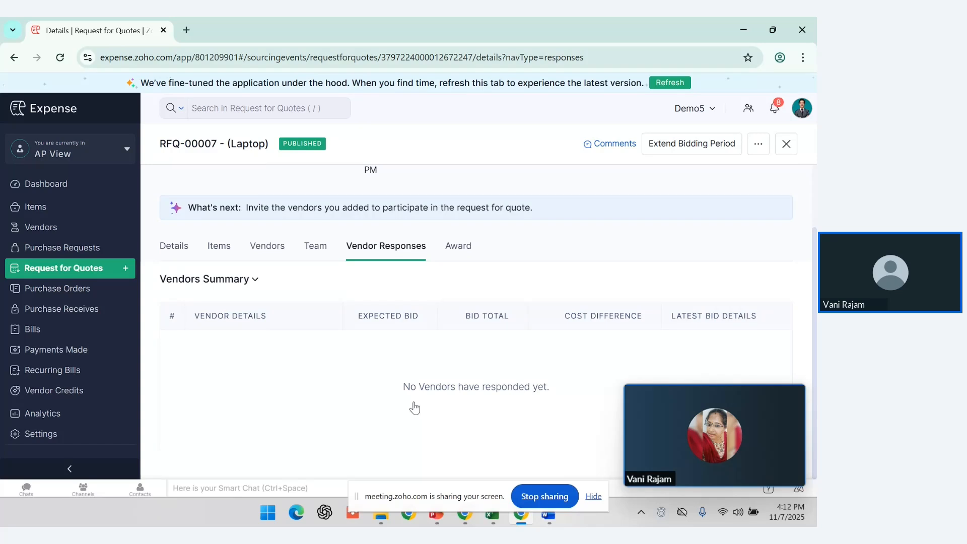
pyautogui.click(273, 249)
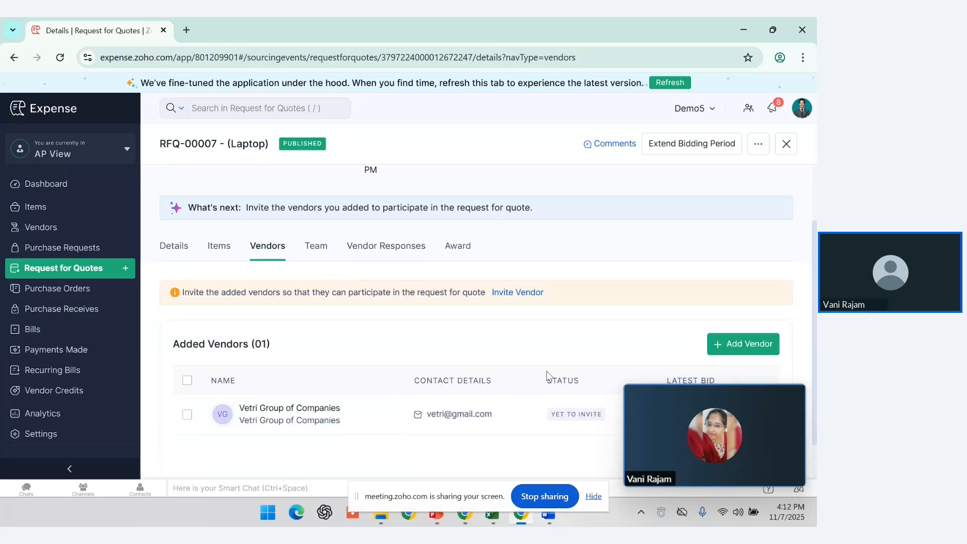
pyautogui.moveTo(704, 400); pyautogui.dragTo(706, 138)
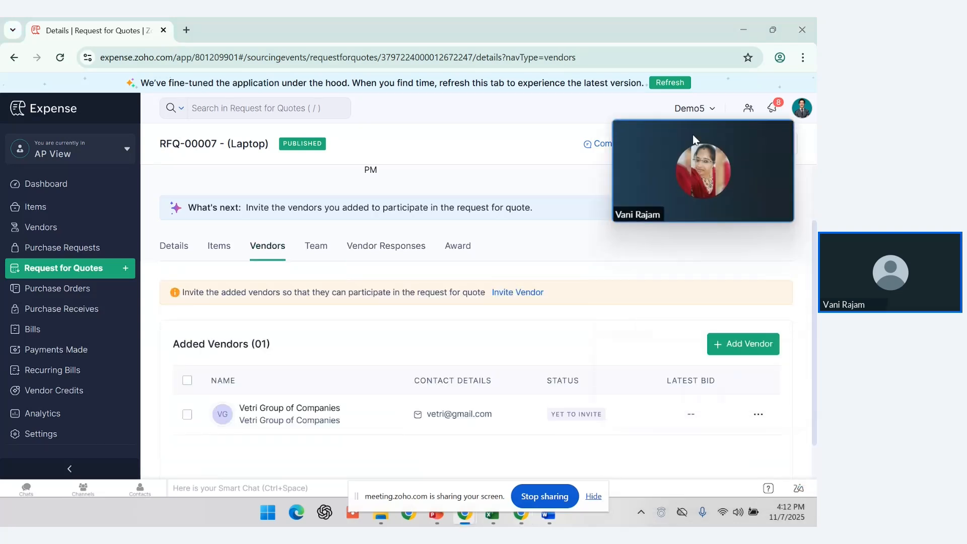
pyautogui.click(758, 414)
pyautogui.scroll(-1, 629, 413)
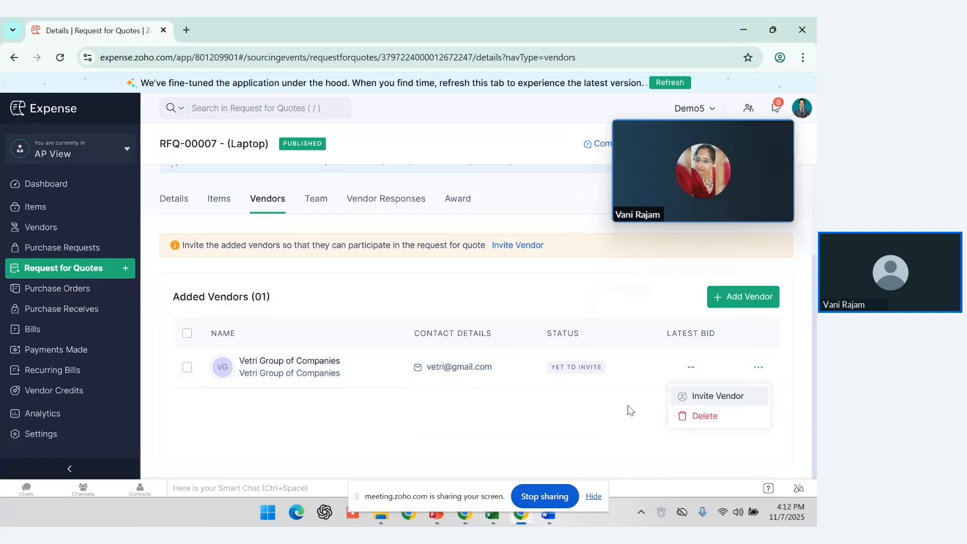
pyautogui.click(698, 397)
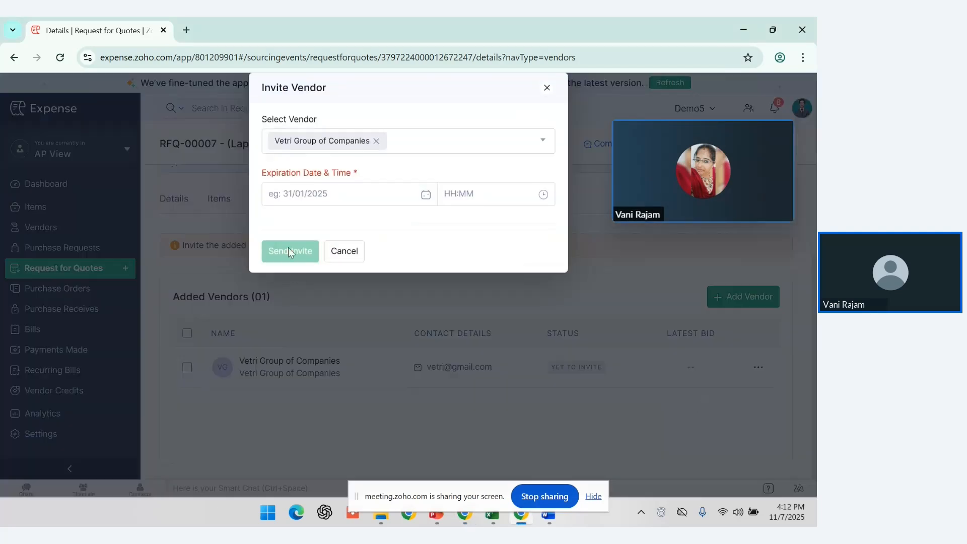
pyautogui.click(338, 194)
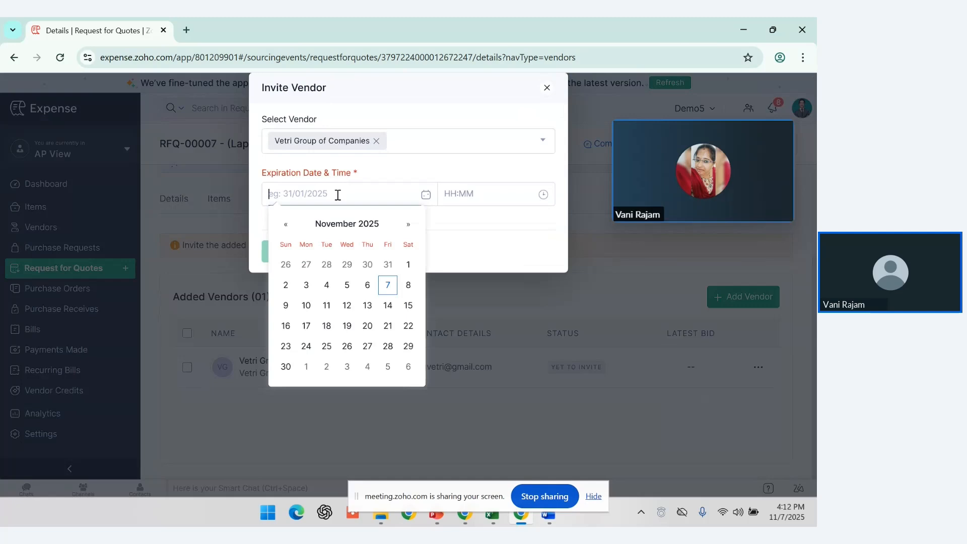
pyautogui.click(348, 322)
pyautogui.click(475, 192)
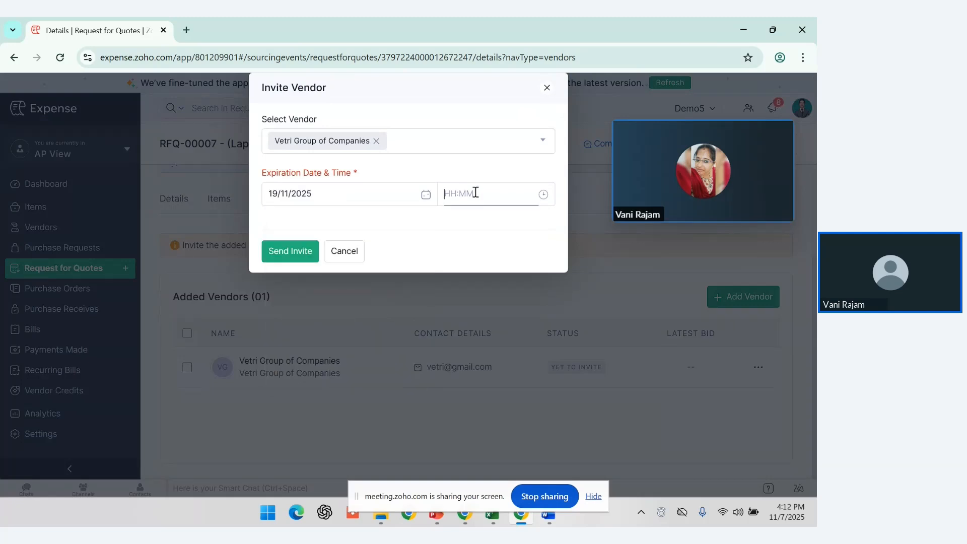
pyautogui.write('12:00')
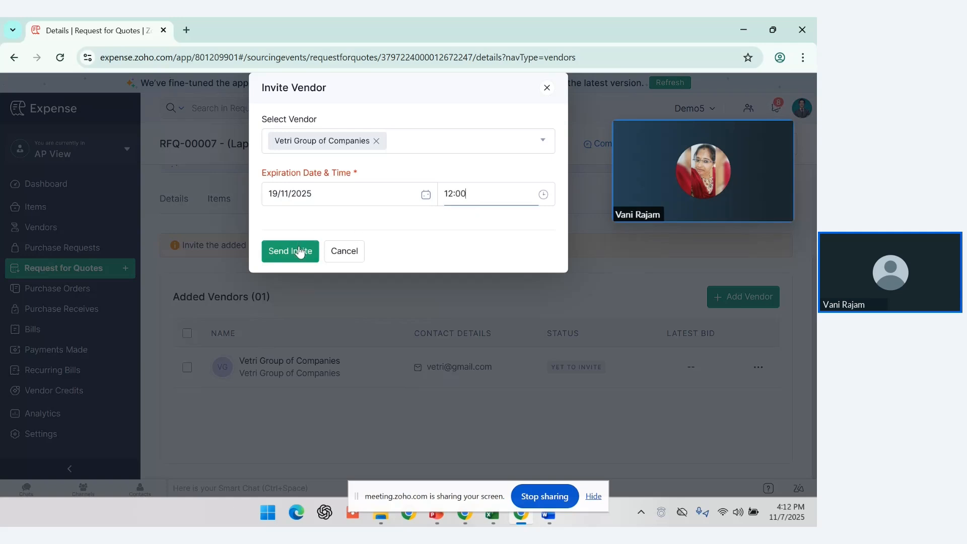
pyautogui.click(278, 193)
pyautogui.press('BackSpace')
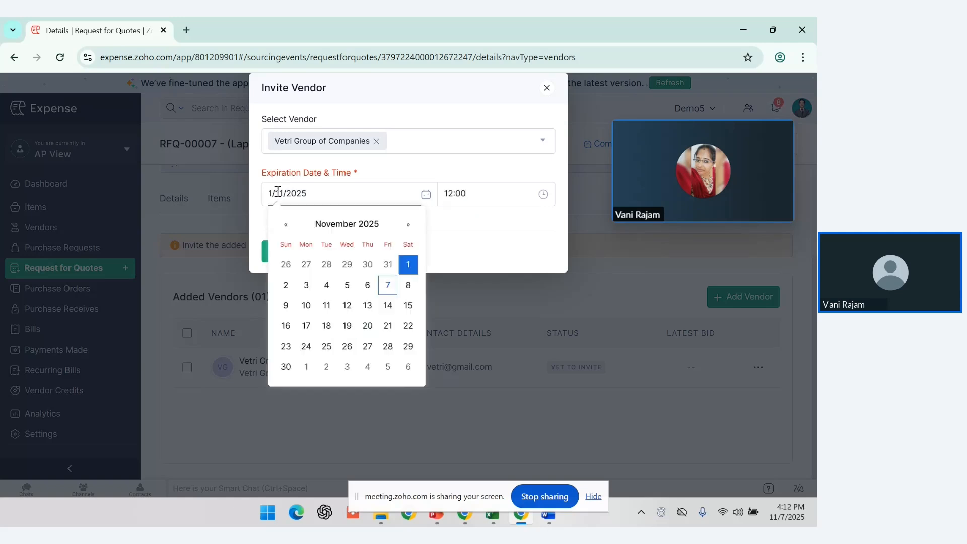
pyautogui.click(308, 329)
pyautogui.click(285, 254)
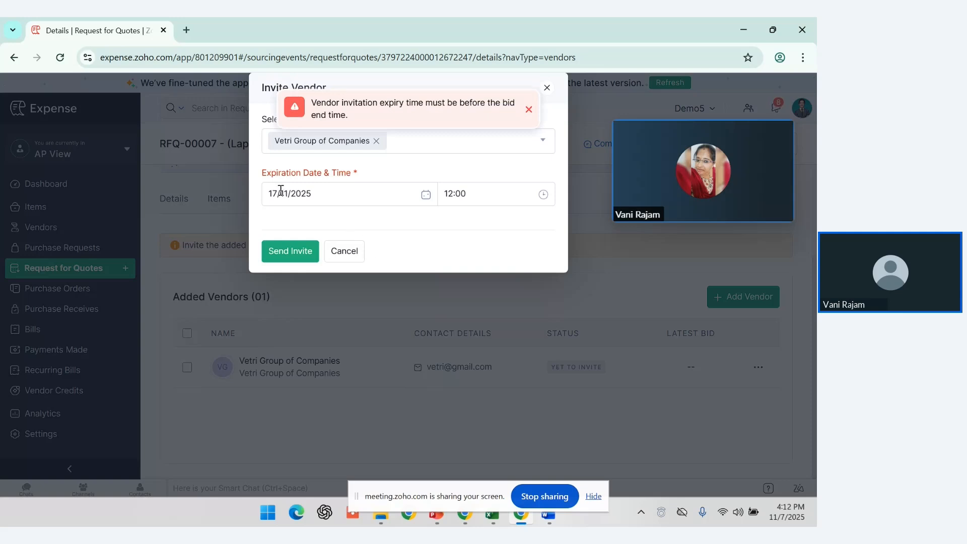
pyautogui.click(528, 111)
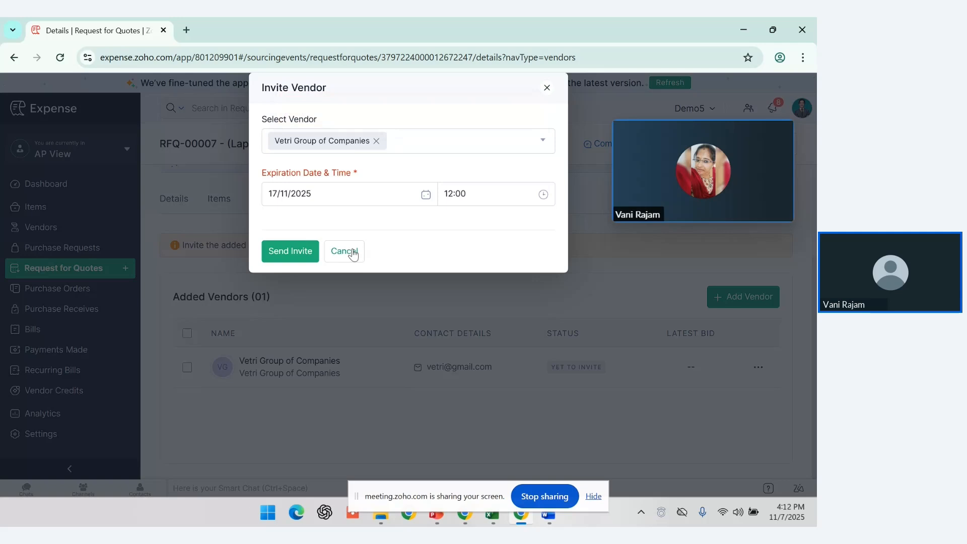
pyautogui.click(351, 250)
# Step: Check the bidding period, start an invitation for Vetri Group of Companies and set its expiration date to 13/11/2025
pyautogui.scroll(3, 482, 317)
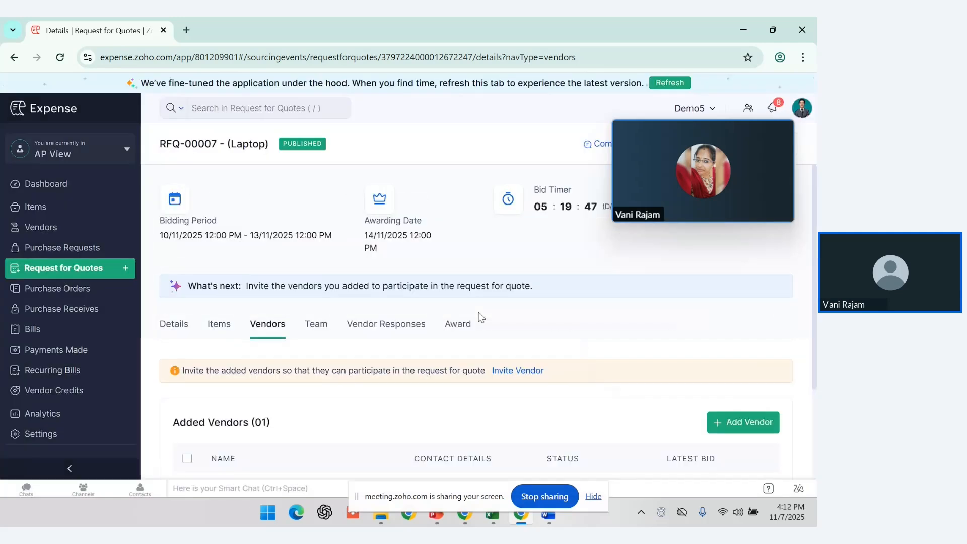
pyautogui.scroll(-3, 481, 317)
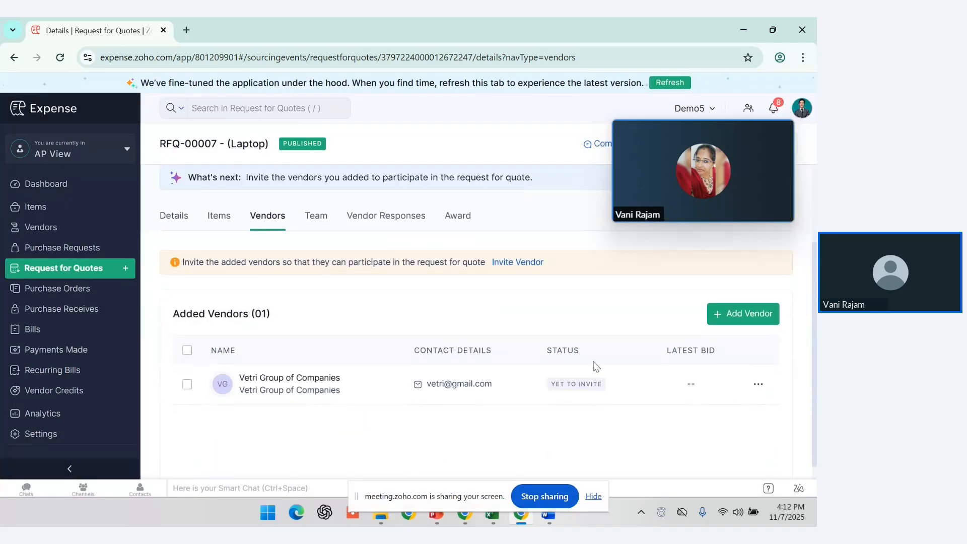
pyautogui.click(757, 386)
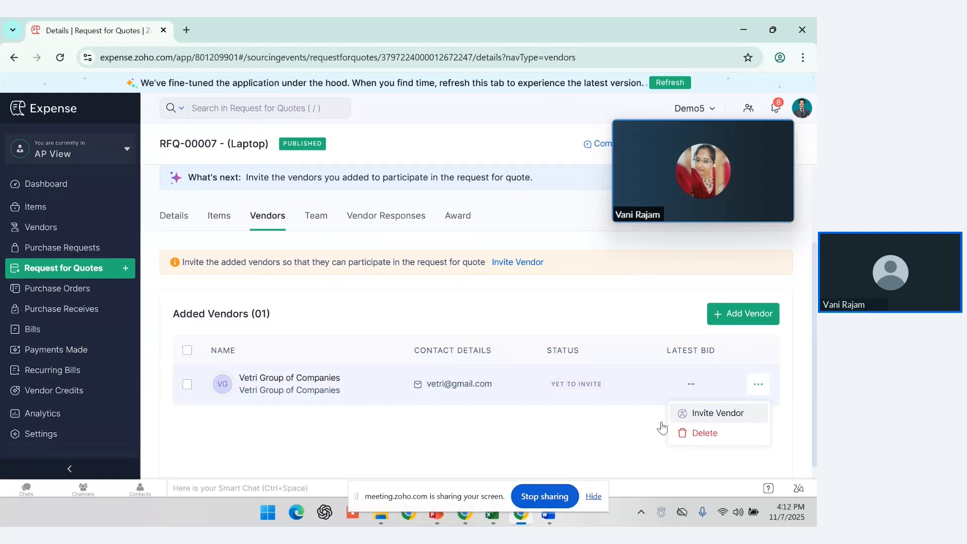
pyautogui.click(708, 419)
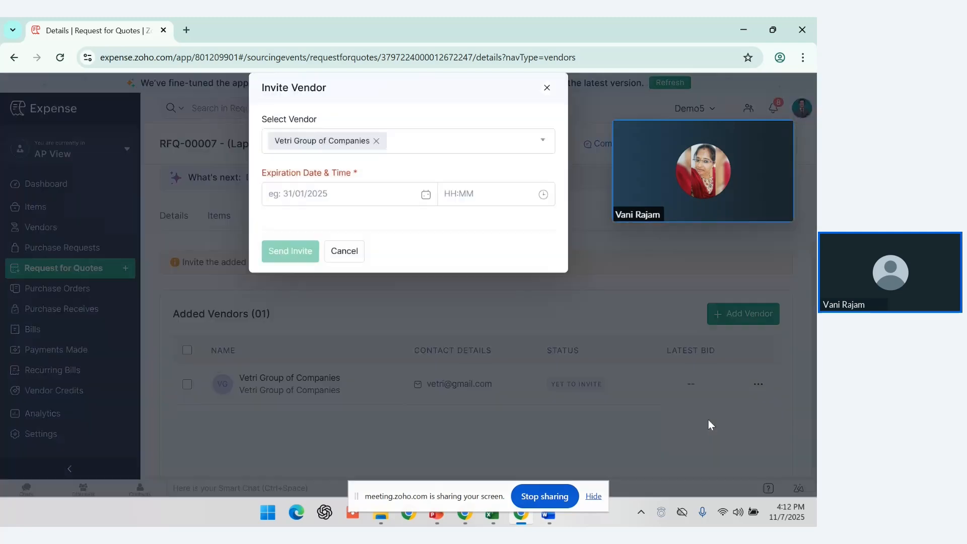
pyautogui.click(358, 193)
pyautogui.click(369, 306)
pyautogui.click(475, 192)
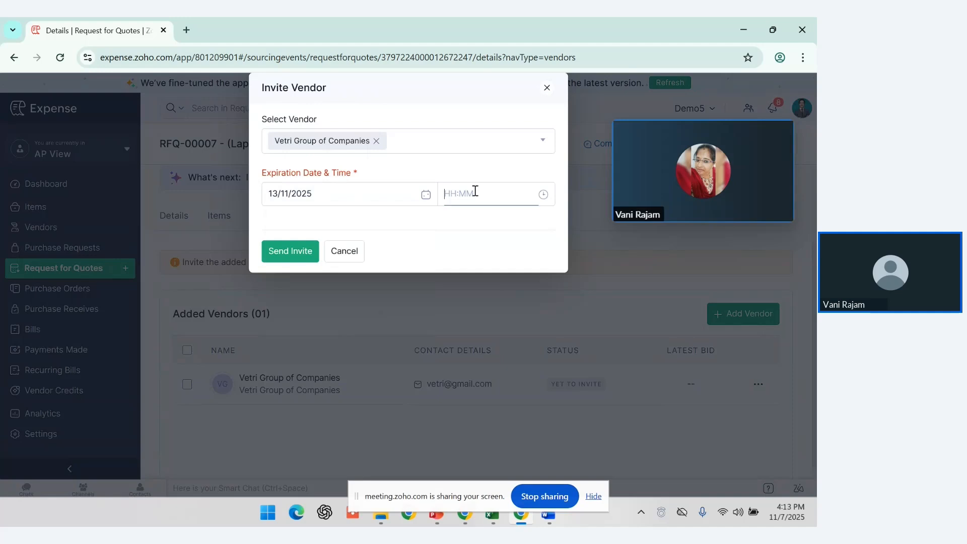
# Step: Set the invitation's expiration time to 12:00 and send the invite to the vendor
pyautogui.write('12;00')
pyautogui.click(300, 252)
pyautogui.click(458, 194)
pyautogui.write('12;')
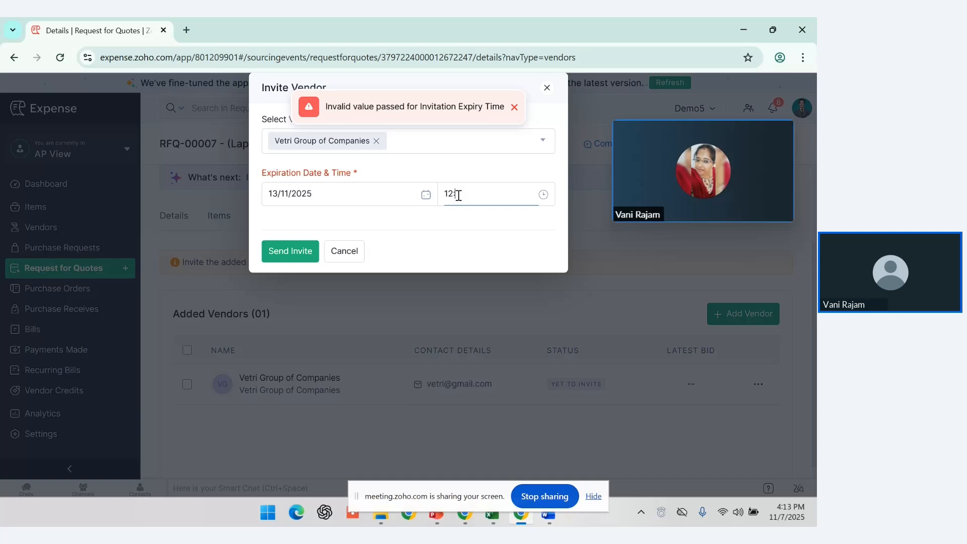
pyautogui.write('00')
pyautogui.click(286, 253)
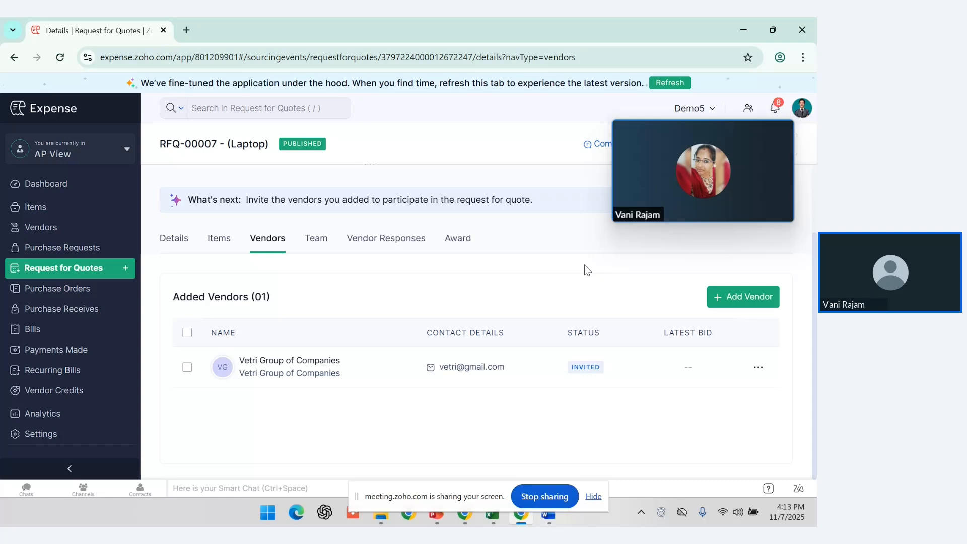
# Step: Look over the vendor responses and the award creation form of the Laptop request for quote, closing the form without saving
pyautogui.click(403, 241)
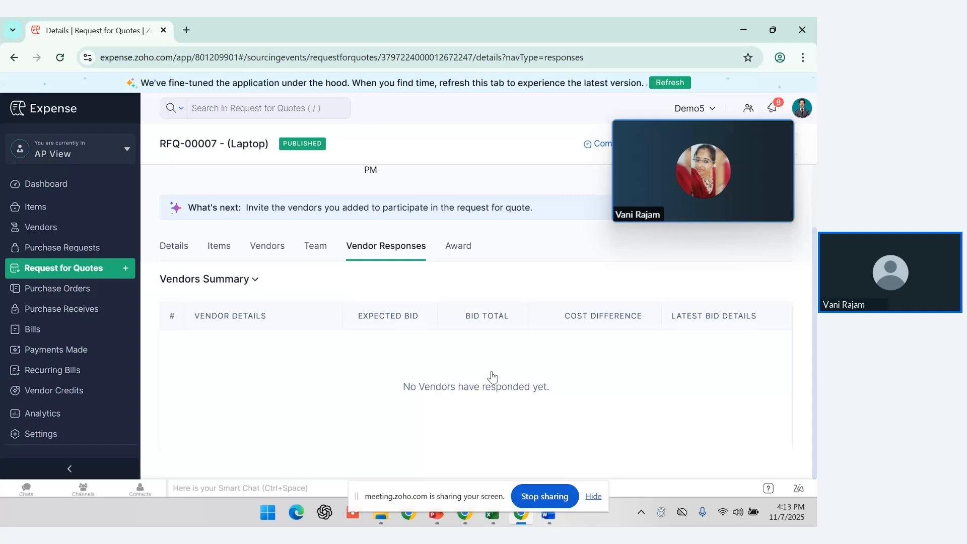
pyautogui.click(455, 252)
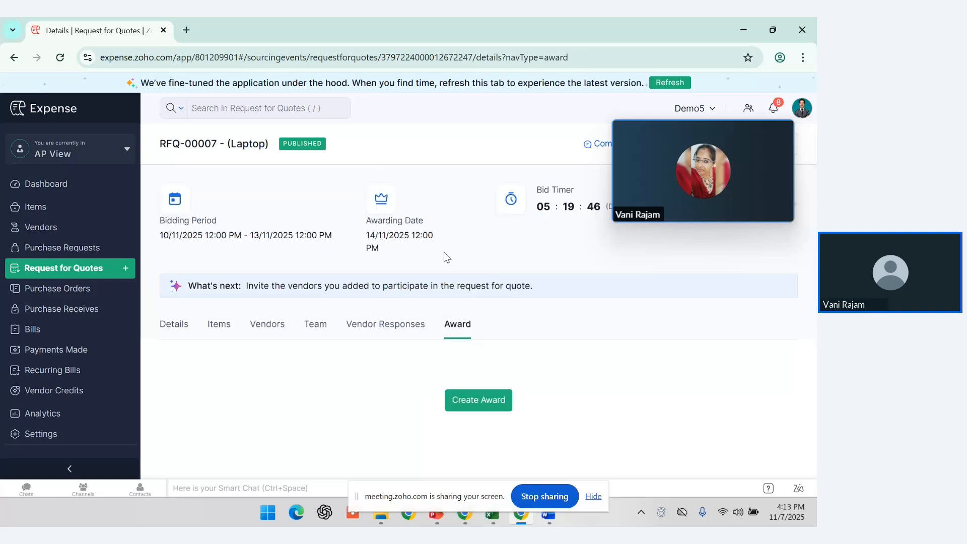
pyautogui.click(468, 406)
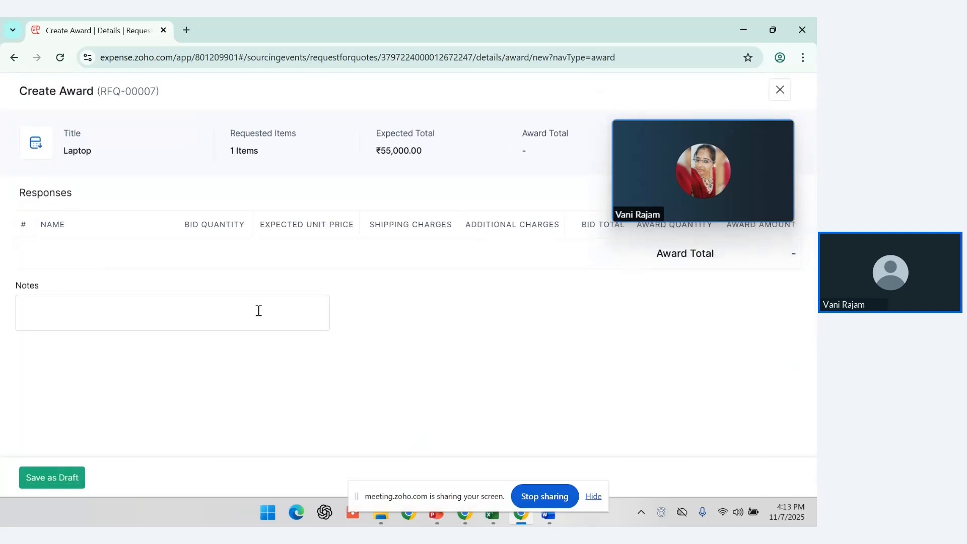
pyautogui.click(259, 311)
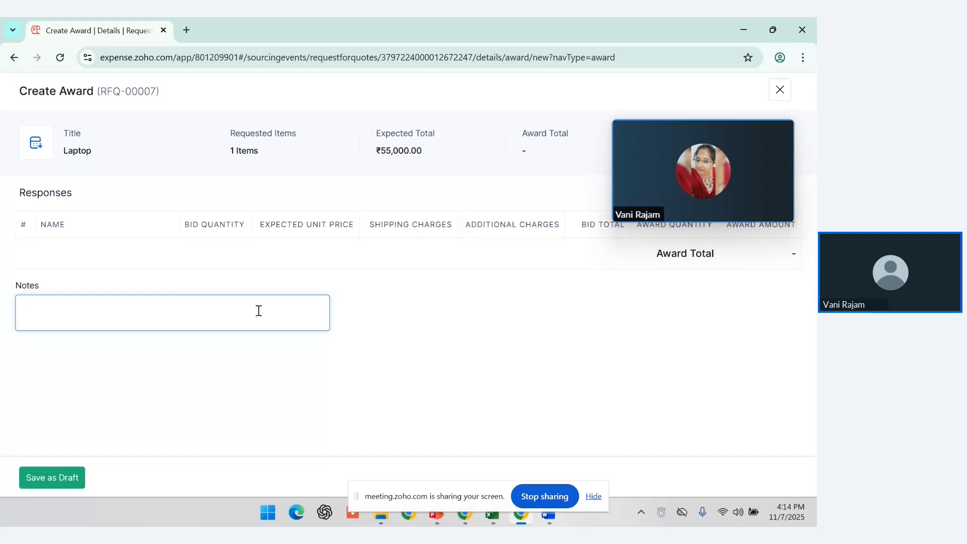
pyautogui.click(780, 93)
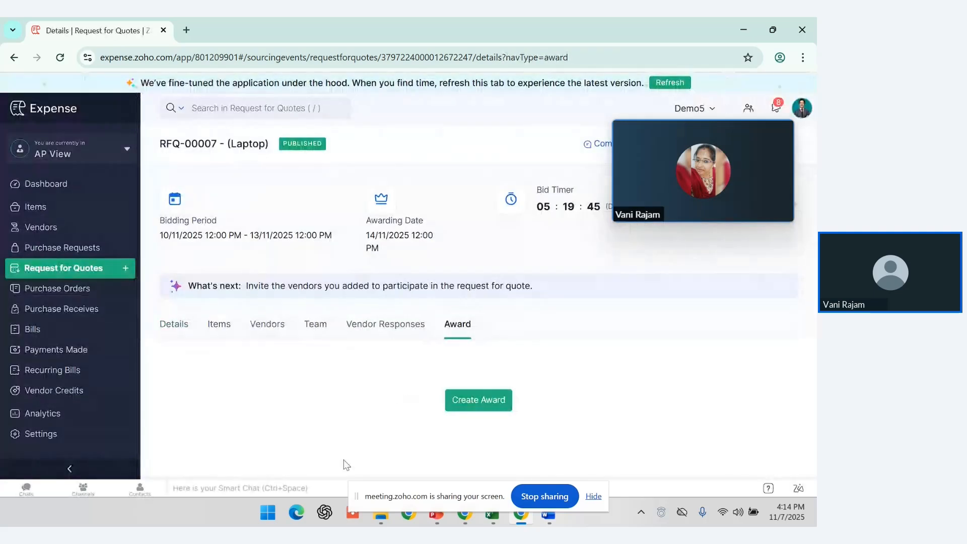
# Step: Switch to the PowerPoint presentation showing the Purchase Request and Request for Quote slide
pyautogui.hotkey('alt', 'Tab')
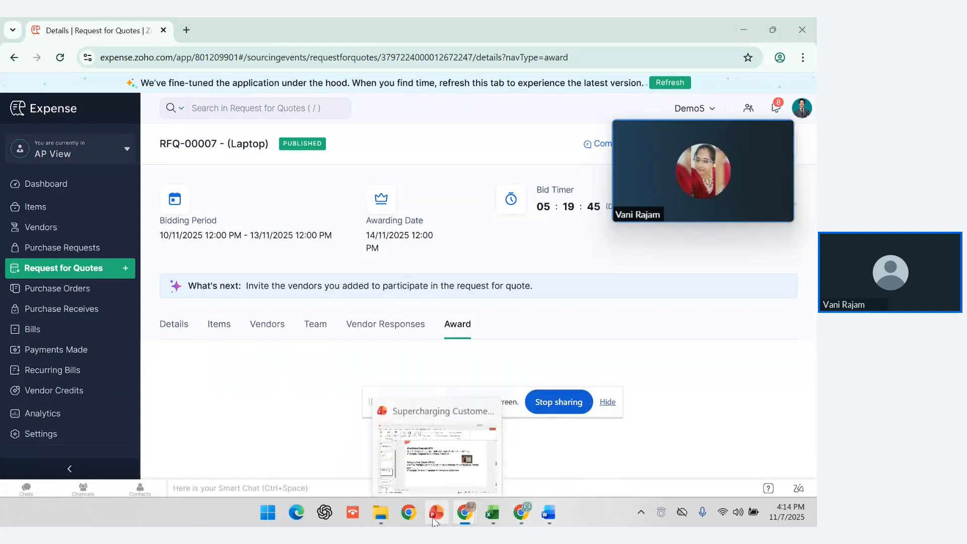
pyautogui.click(439, 467)
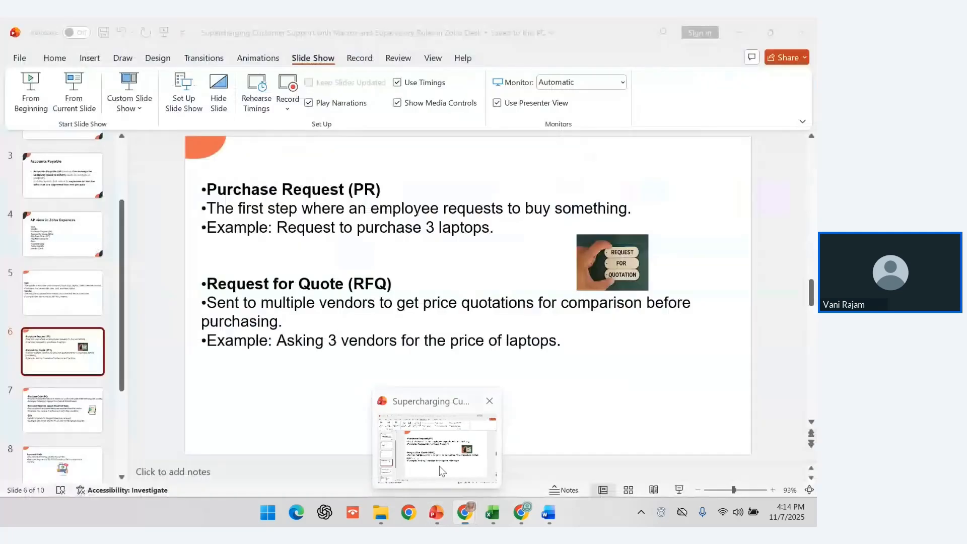
# Step: Show the slide explaining Purchase Order, Purchase Receives and Bills, moving the meeting video thumbnail off its text
pyautogui.click(63, 411)
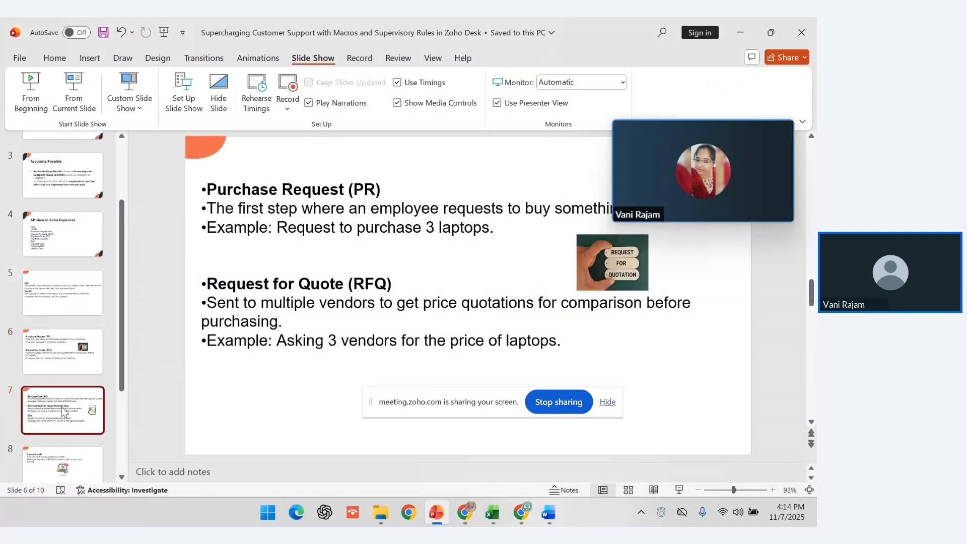
pyautogui.moveTo(660, 158); pyautogui.dragTo(693, 376)
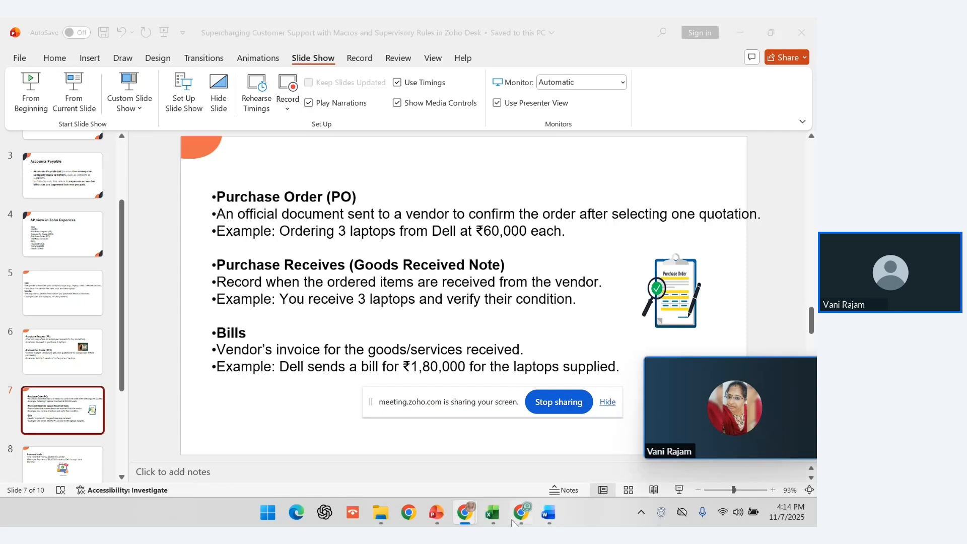
# Step: Switch to Zoho Expense in Chrome and open the approved purchase request PR-00003 from the purchase requests list
pyautogui.moveTo(548, 513)
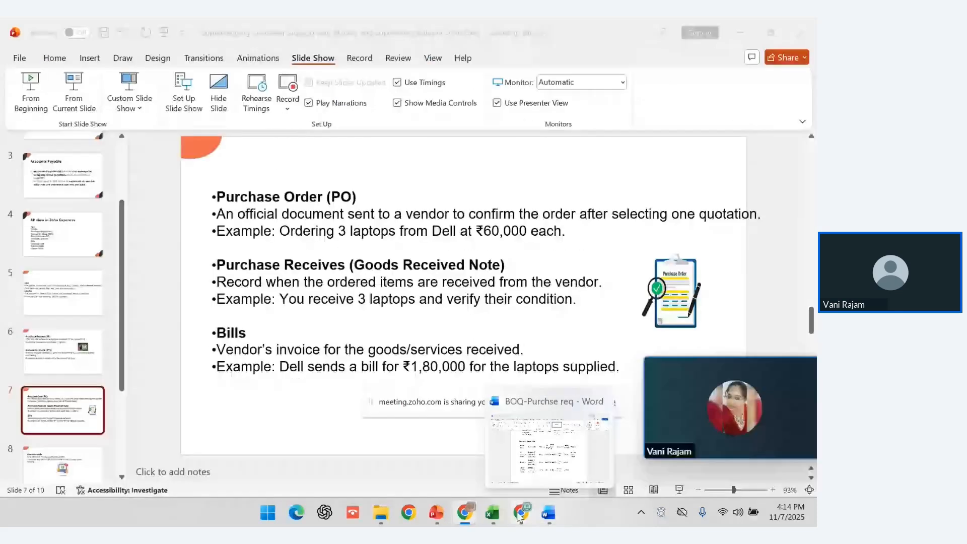
pyautogui.click(521, 513)
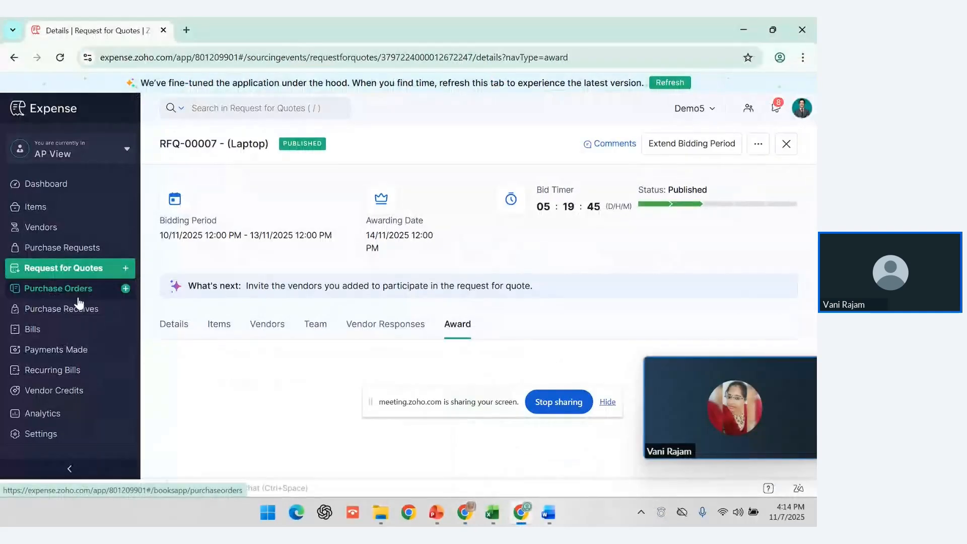
pyautogui.click(72, 254)
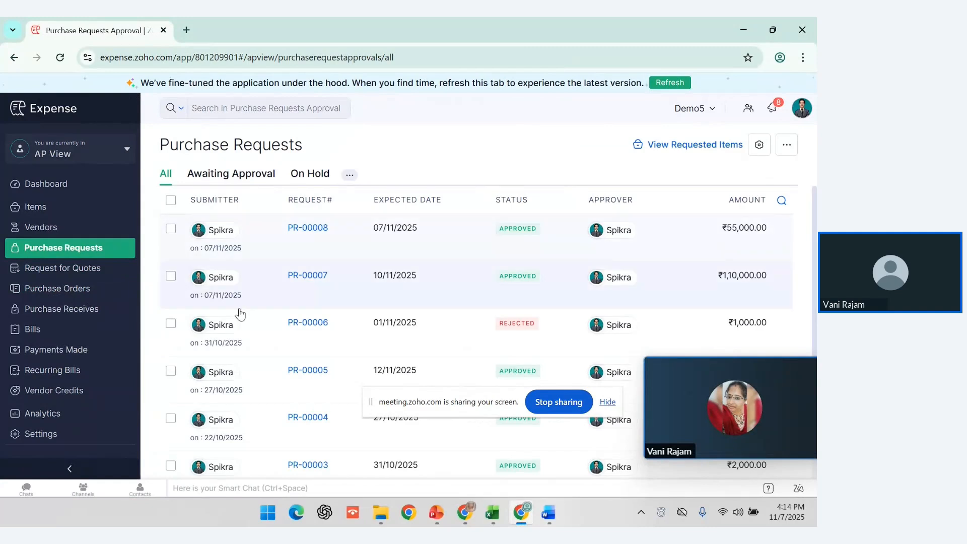
pyautogui.scroll(-2, 265, 336)
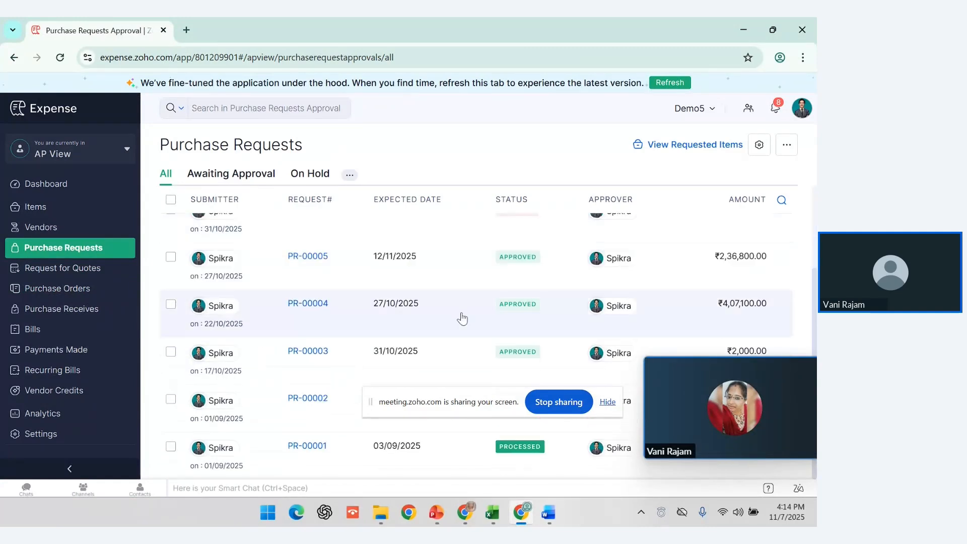
pyautogui.moveTo(707, 374); pyautogui.dragTo(624, 250)
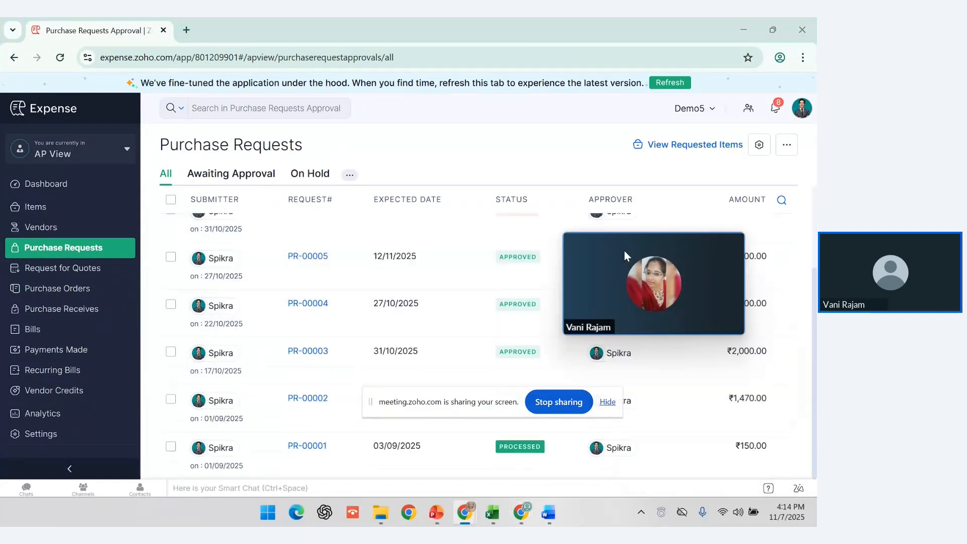
pyautogui.click(522, 363)
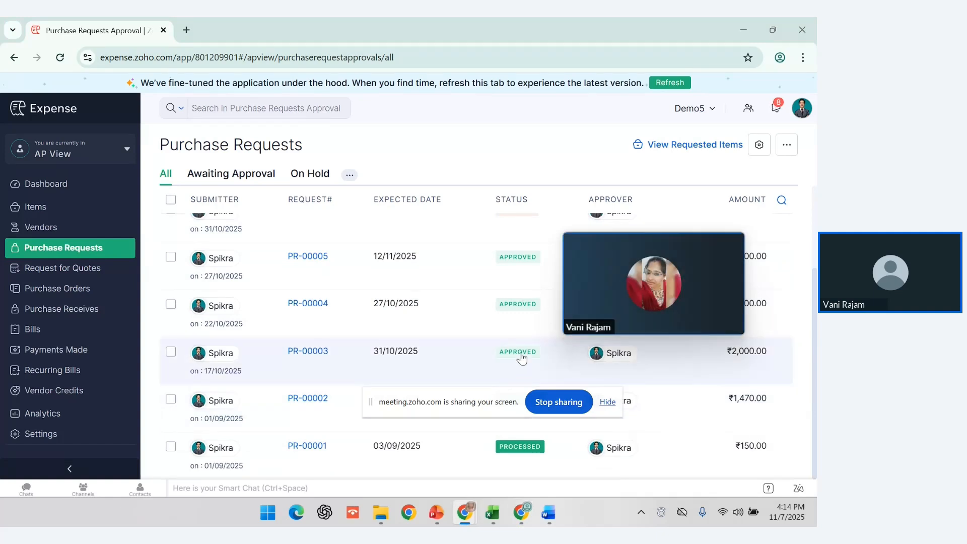
pyautogui.moveTo(635, 248)
pyautogui.moveTo(635, 246); pyautogui.dragTo(686, 362)
# Step: Start a new purchase order from the purchase request, including its chair item
pyautogui.click(733, 144)
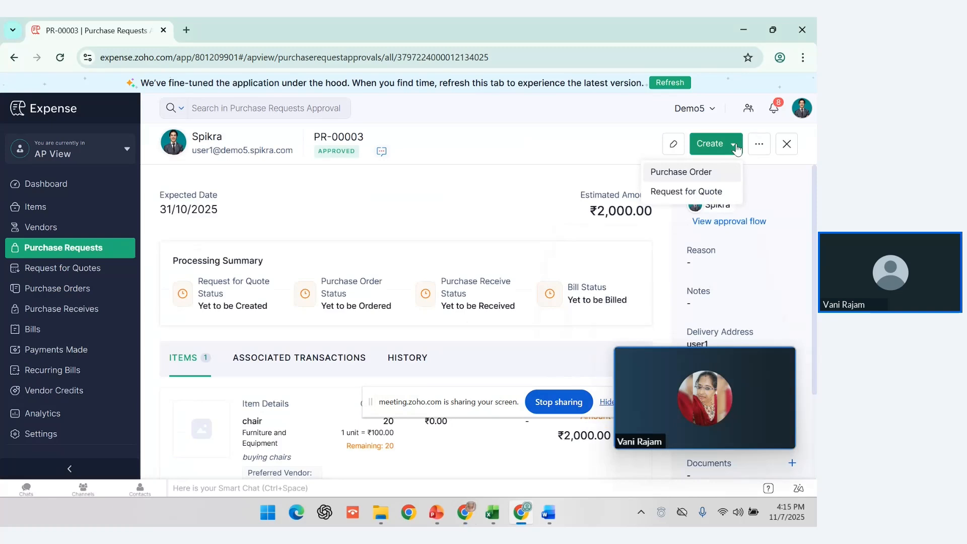
pyautogui.click(687, 172)
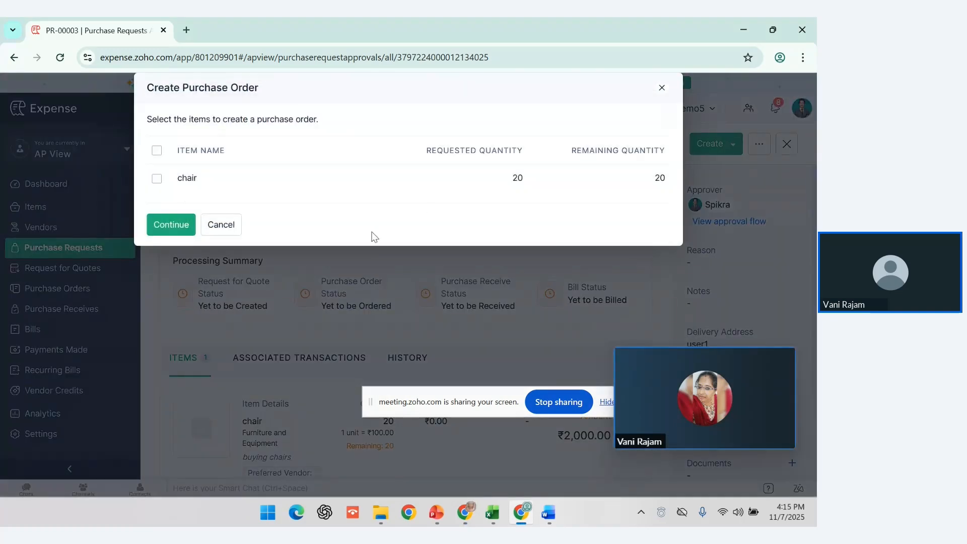
pyautogui.click(157, 178)
pyautogui.click(172, 224)
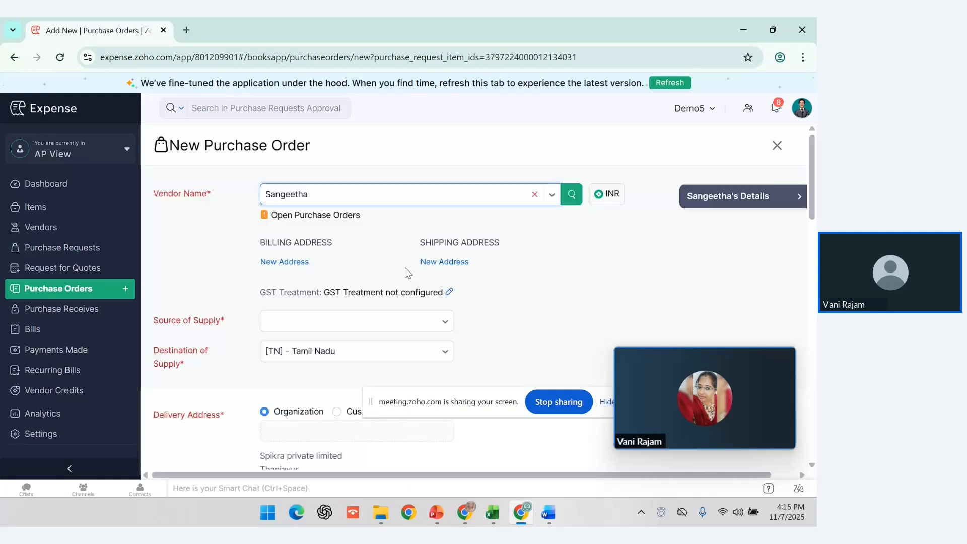
# Step: Try to save and send the new purchase order with its prefilled details
pyautogui.scroll(-15, 405, 268)
pyautogui.scroll(-2, 405, 268)
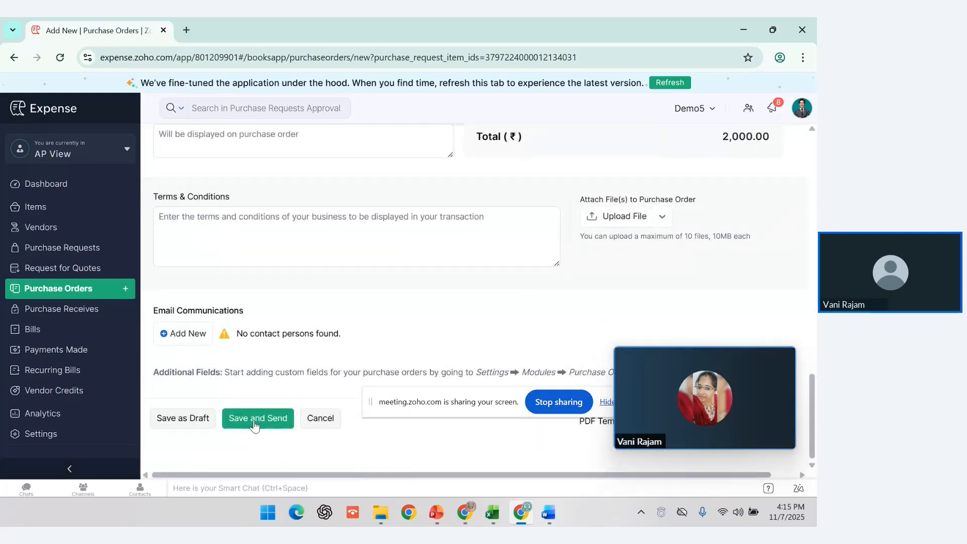
pyautogui.click(254, 427)
# Step: Examine the purchase order form's vendor, supply, delivery, date, item table, total and terms sections
pyautogui.scroll(-9, 342, 267)
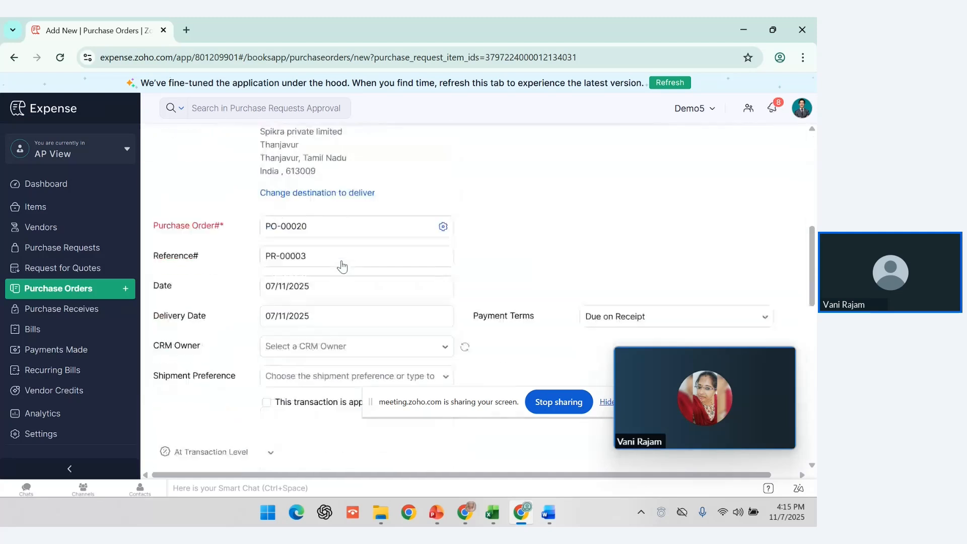
pyautogui.scroll(-5, 342, 266)
pyautogui.scroll(6, 341, 263)
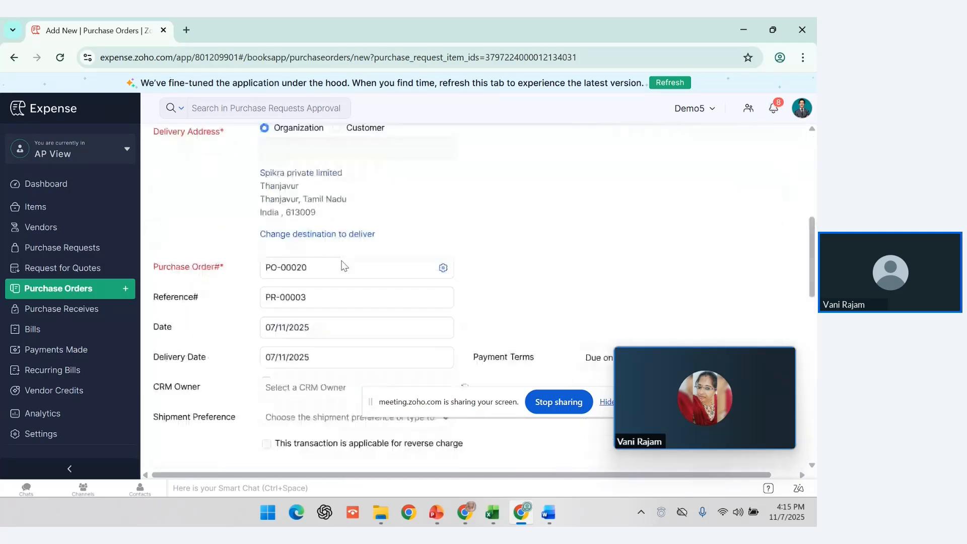
pyautogui.scroll(5, 342, 262)
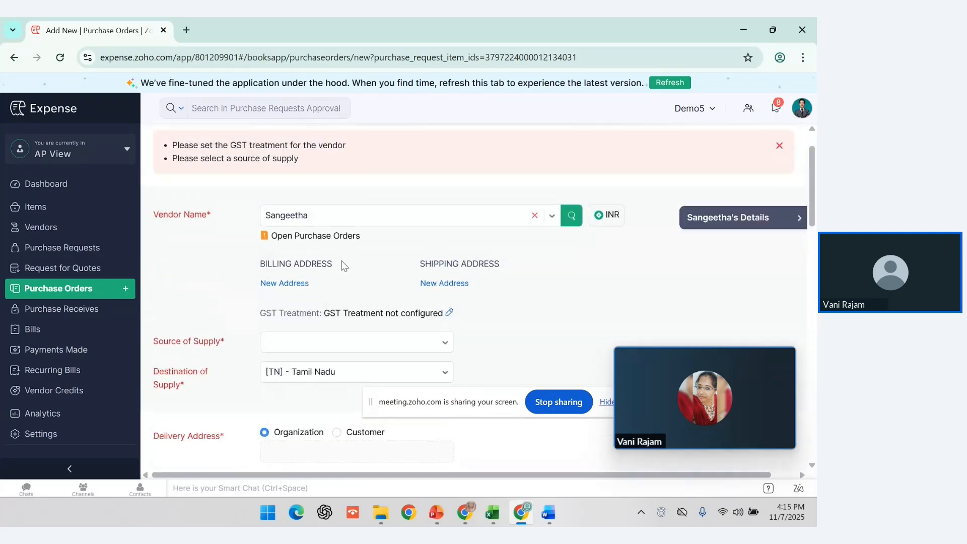
pyautogui.scroll(-5, 342, 266)
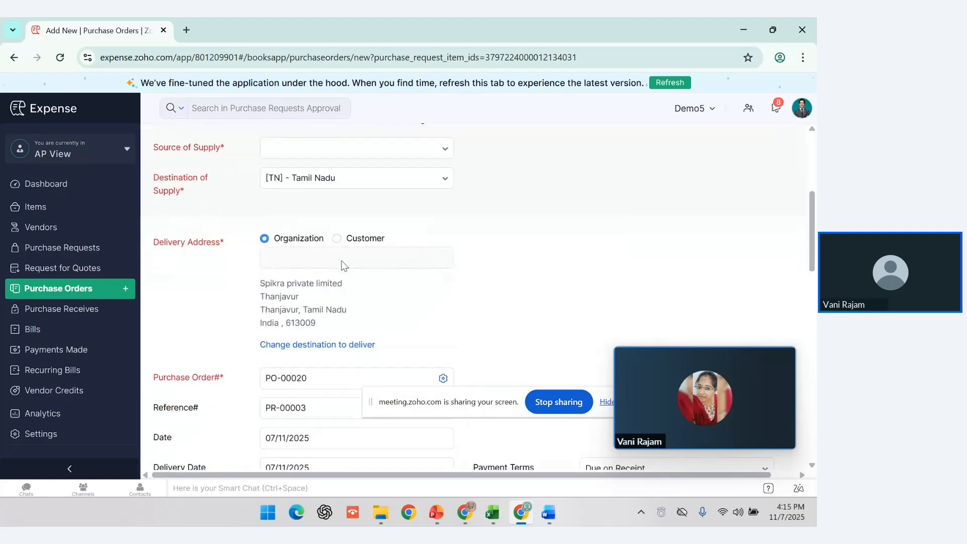
pyautogui.scroll(-5, 353, 267)
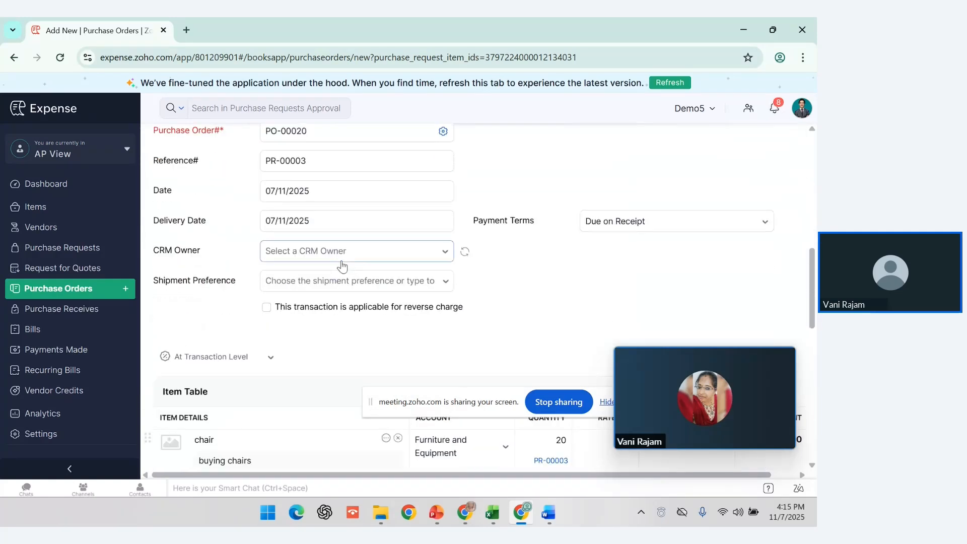
pyautogui.hscroll(1, 534, 255)
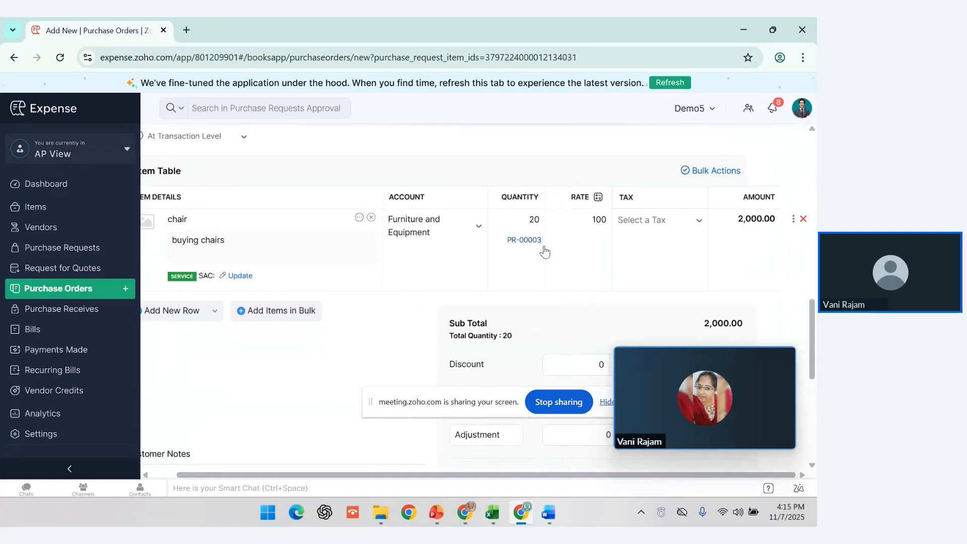
pyautogui.scroll(-3, 545, 251)
pyautogui.hscroll(-1, 544, 250)
pyautogui.scroll(-3, 545, 247)
pyautogui.scroll(8, 545, 245)
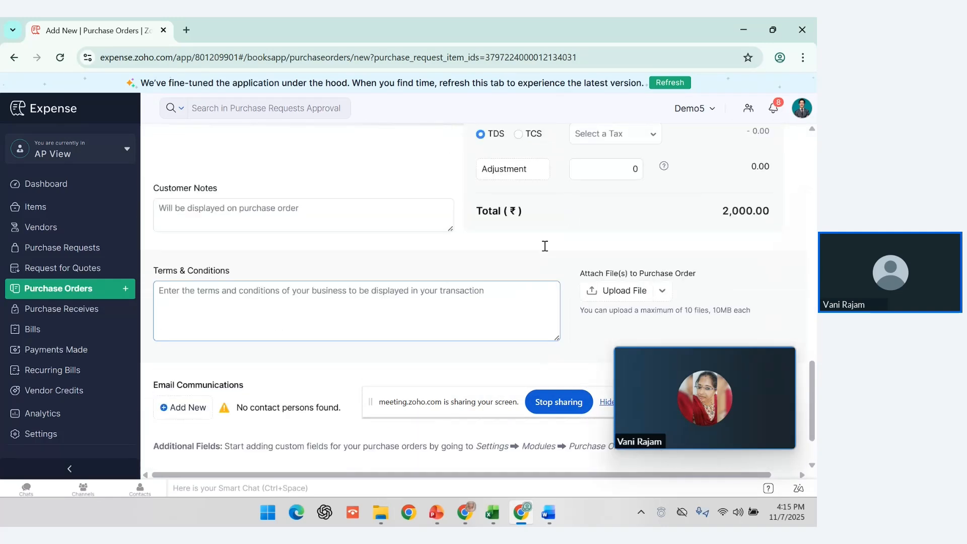
pyautogui.scroll(4, 544, 246)
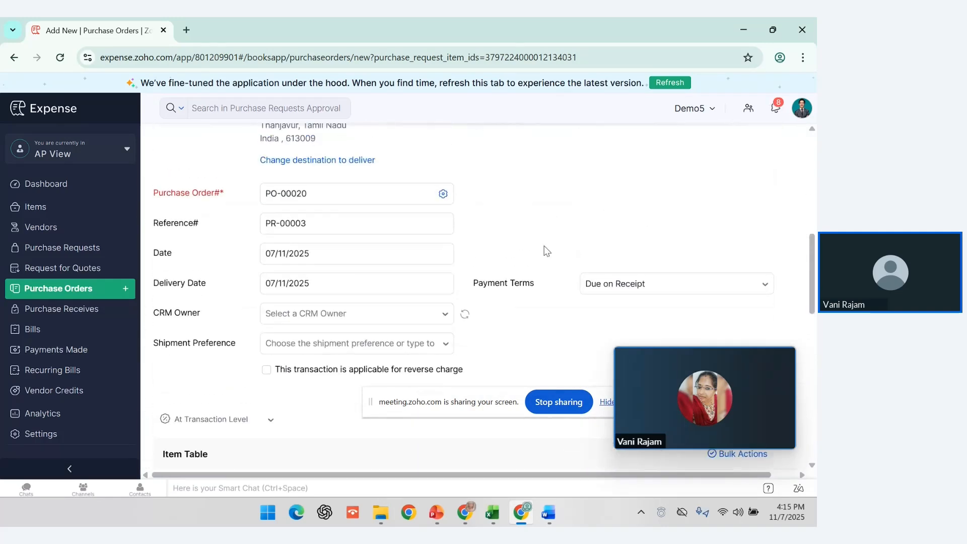
# Step: Set the purchase order's source of supply to [TN] - Tamil Nadu and accept the tax update for its items
pyautogui.scroll(3, 544, 246)
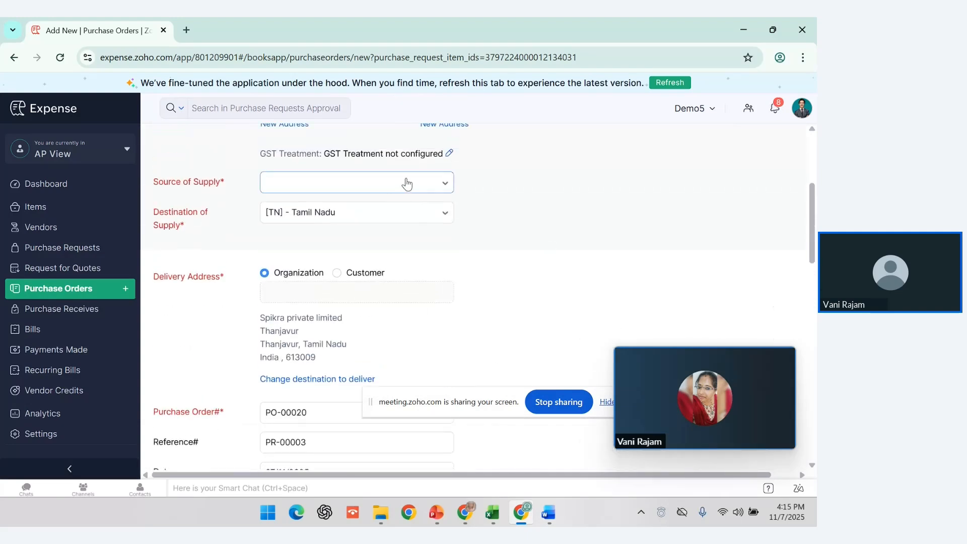
pyautogui.click(407, 184)
pyautogui.write('tamil')
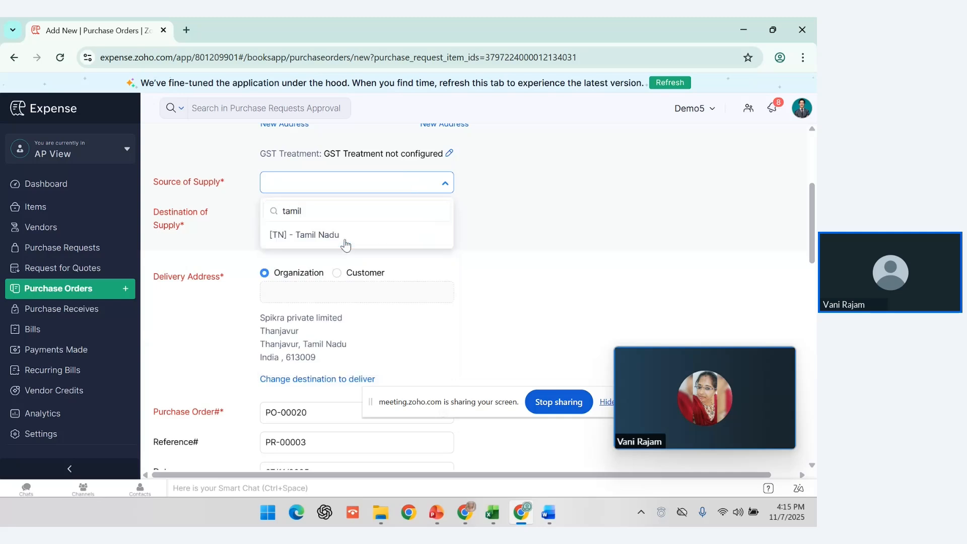
pyautogui.click(345, 240)
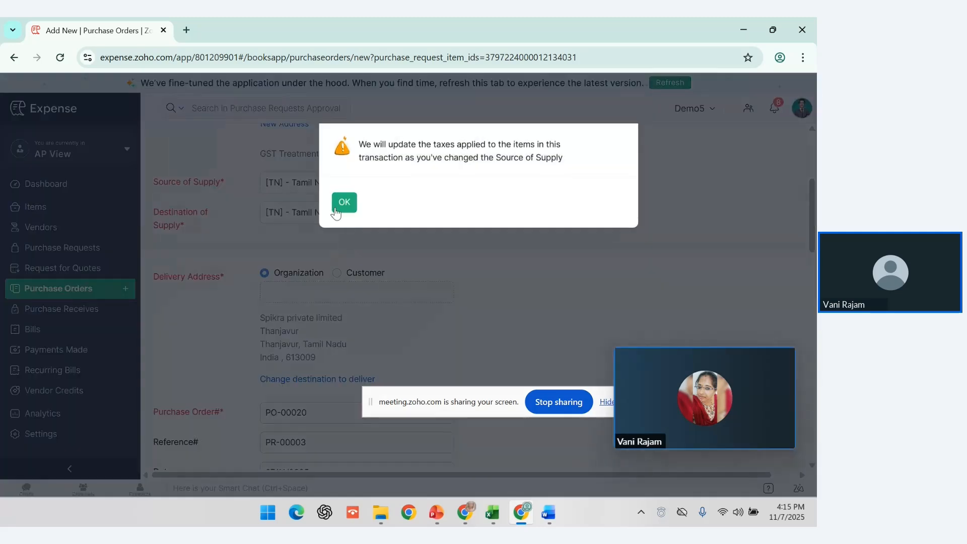
pyautogui.click(345, 203)
# Step: Check the purchase order's items and totals, and try to save it as a draft
pyautogui.scroll(10, 332, 259)
pyautogui.scroll(4, 332, 259)
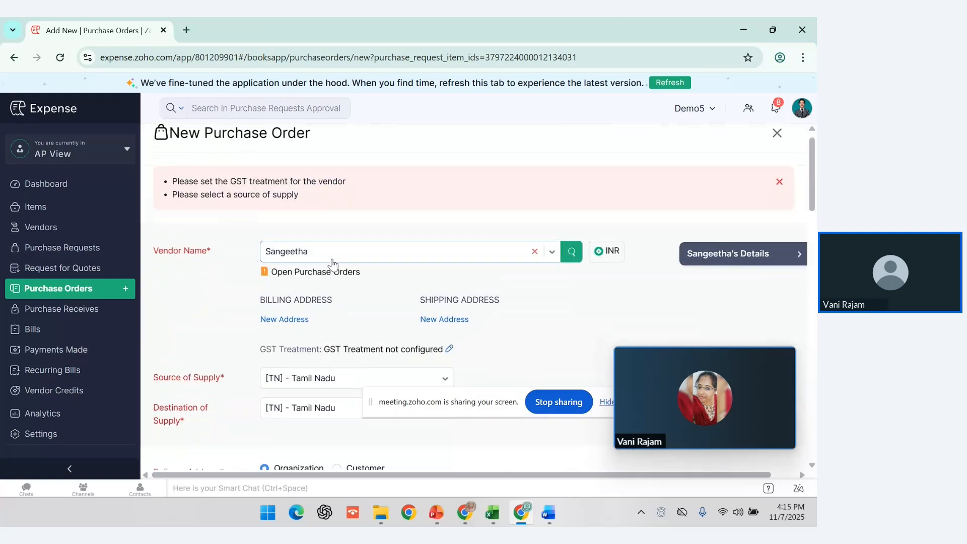
pyautogui.scroll(-10, 333, 262)
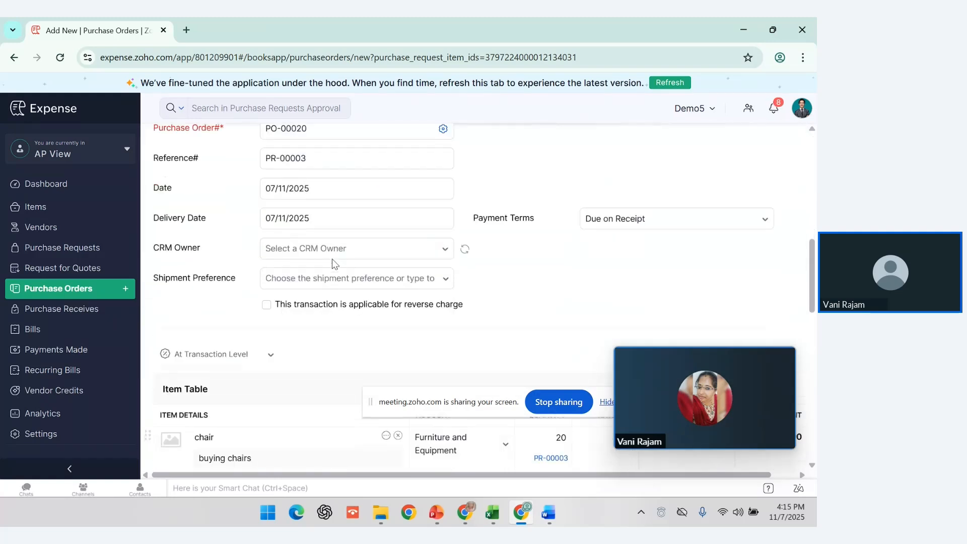
pyautogui.scroll(-3, 331, 259)
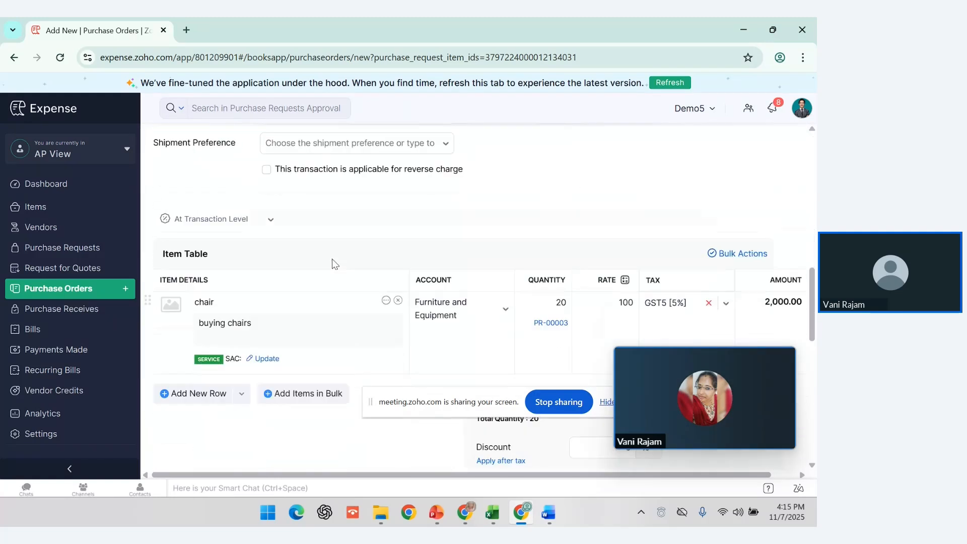
pyautogui.scroll(-10, 331, 259)
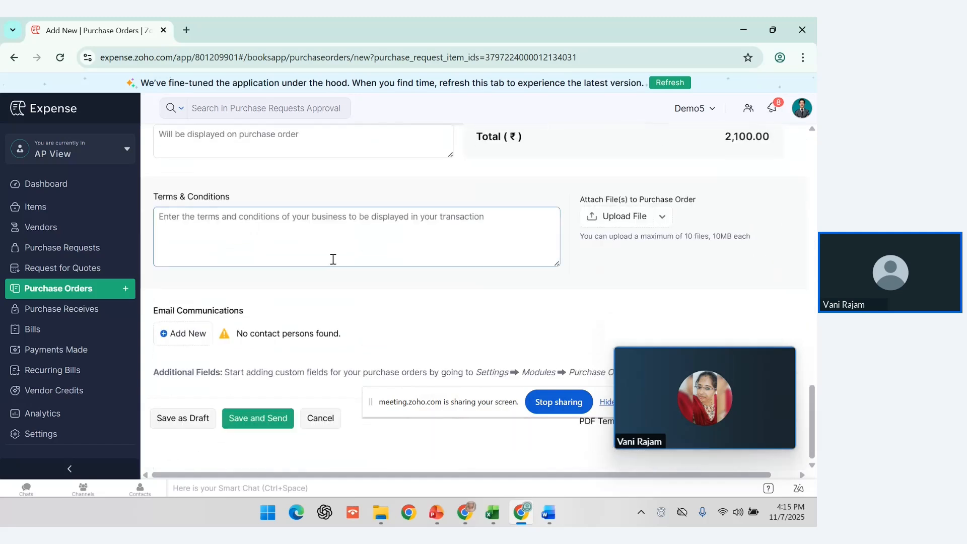
pyautogui.click(198, 419)
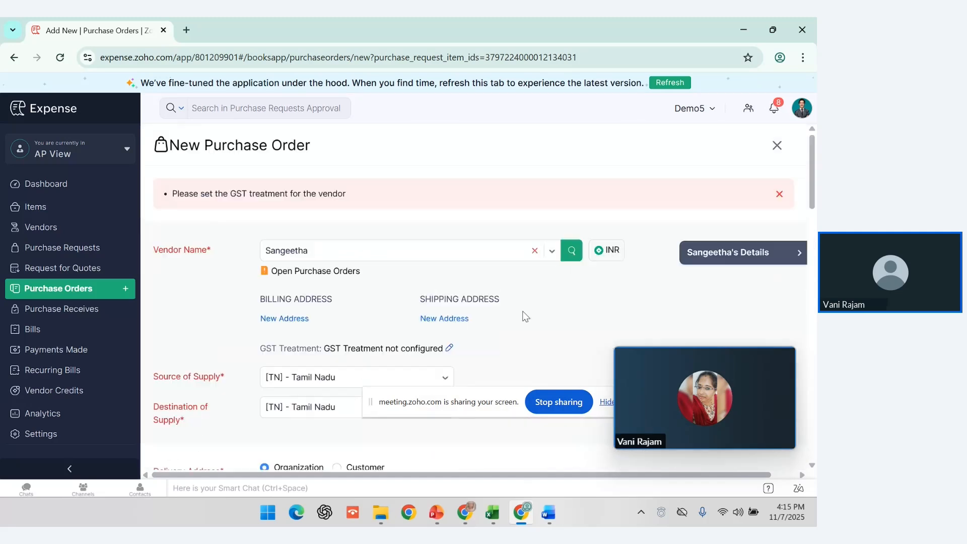
# Step: Set the vendor's GST treatment to Unregistered Business for this purchase order only
pyautogui.click(450, 349)
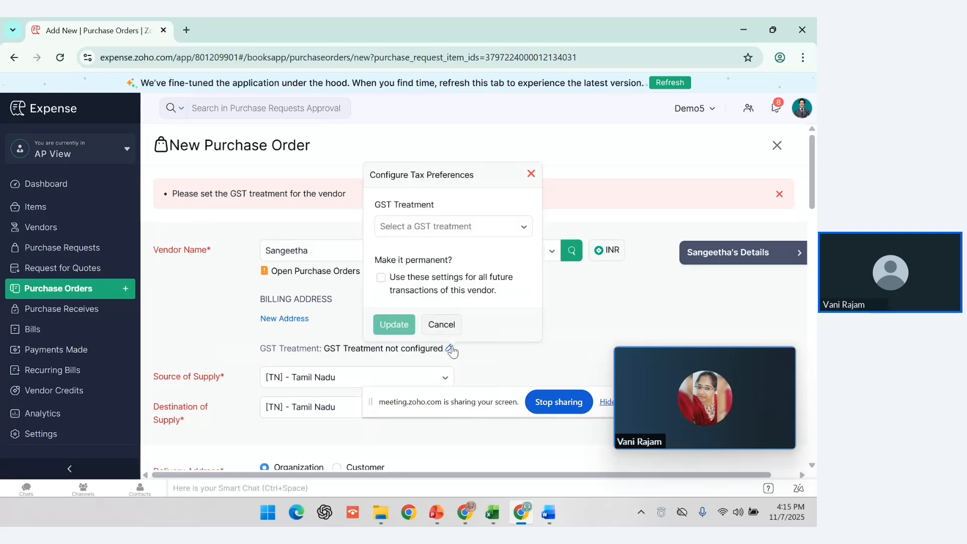
pyautogui.click(460, 222)
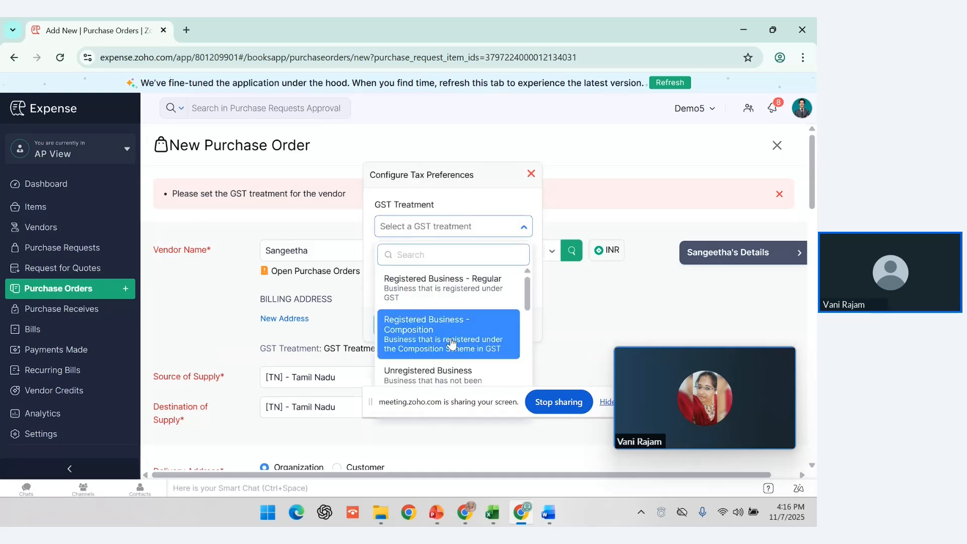
pyautogui.click(442, 373)
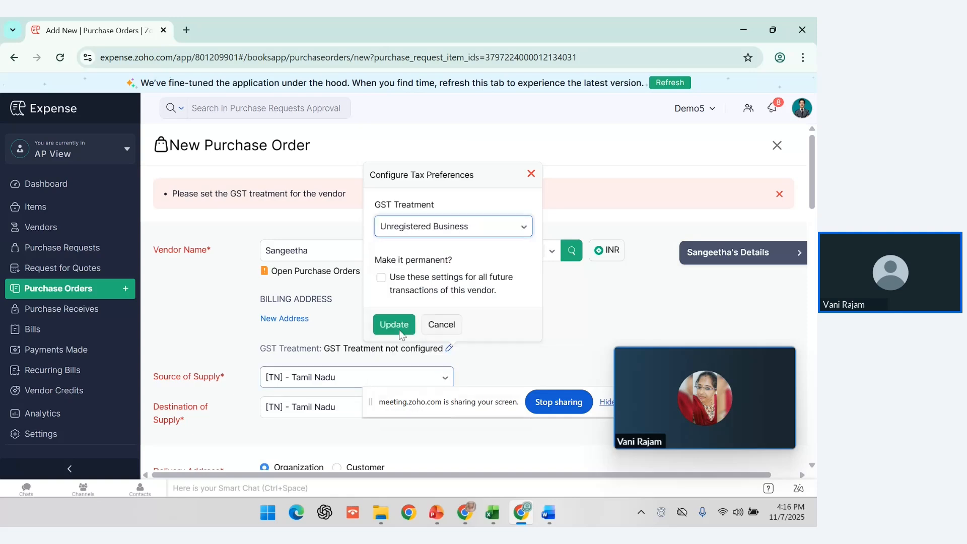
pyautogui.click(394, 325)
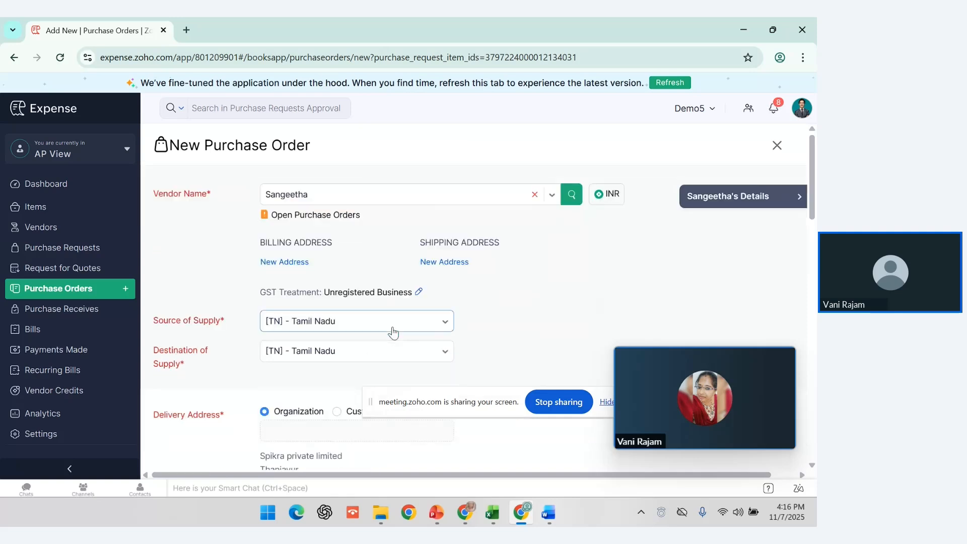
# Step: Save the purchase order with the option that also prepares it for sending to the vendor
pyautogui.scroll(-1, 312, 322)
pyautogui.scroll(-15, 312, 322)
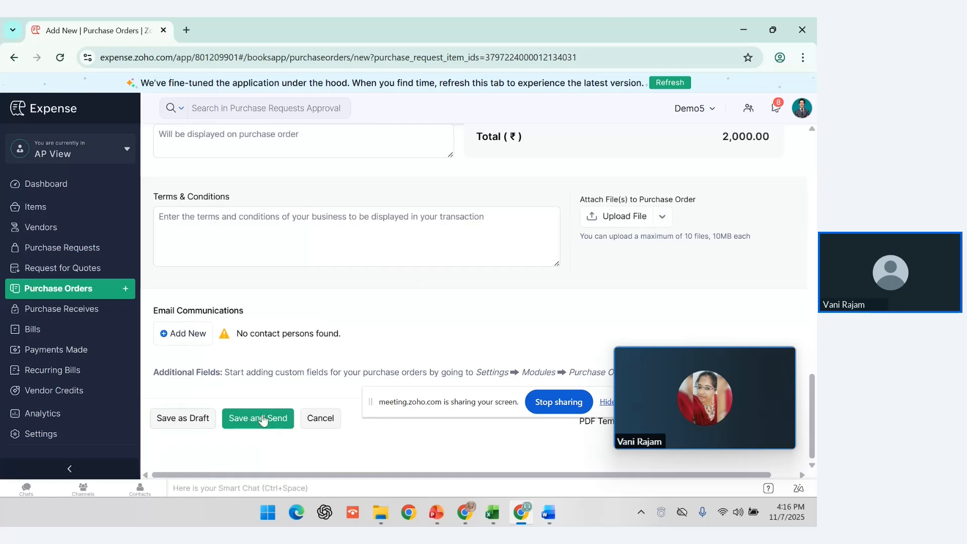
pyautogui.click(262, 420)
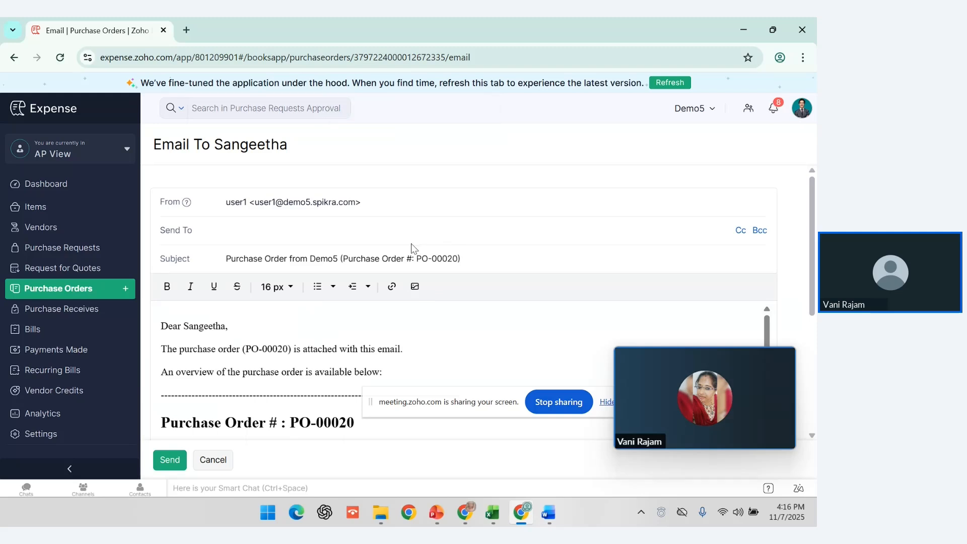
# Step: Check the vendor email's recipient options, message and PDF attachment, cancel the email without sending, and view the saved purchase order
pyautogui.click(395, 245)
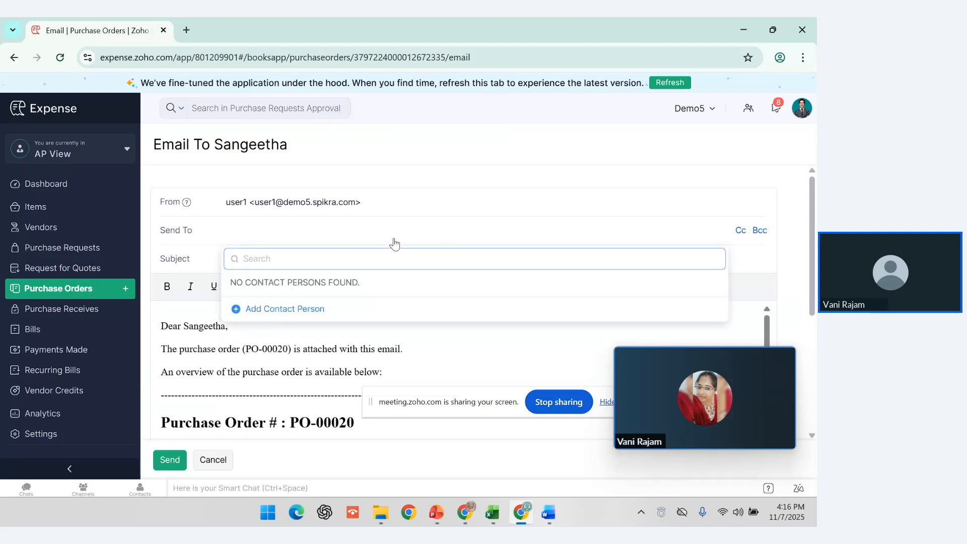
pyautogui.click(497, 347)
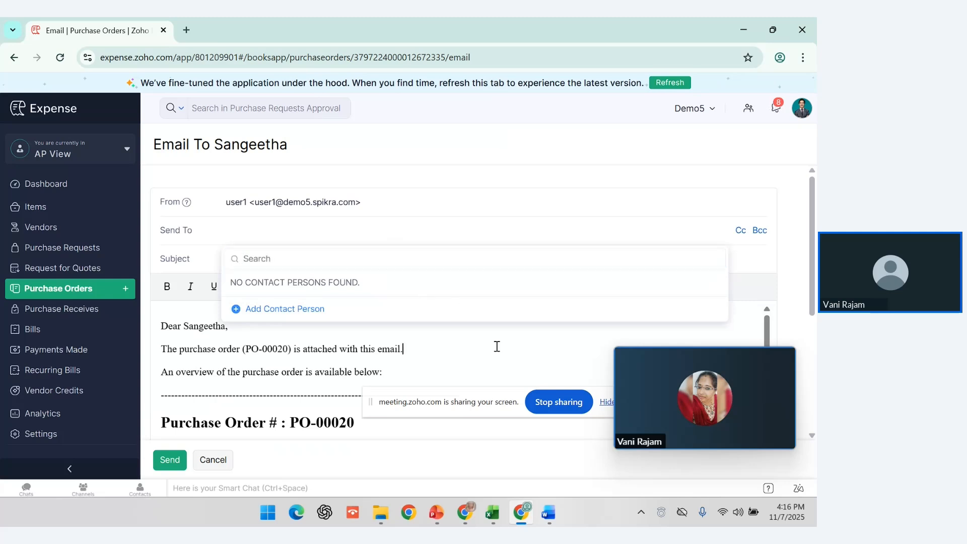
pyautogui.scroll(-8, 377, 343)
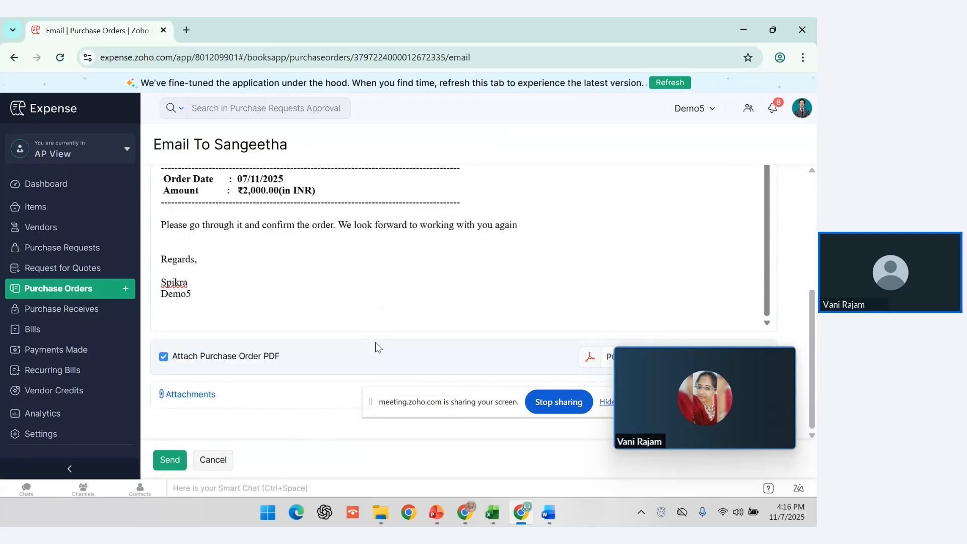
pyautogui.click(225, 460)
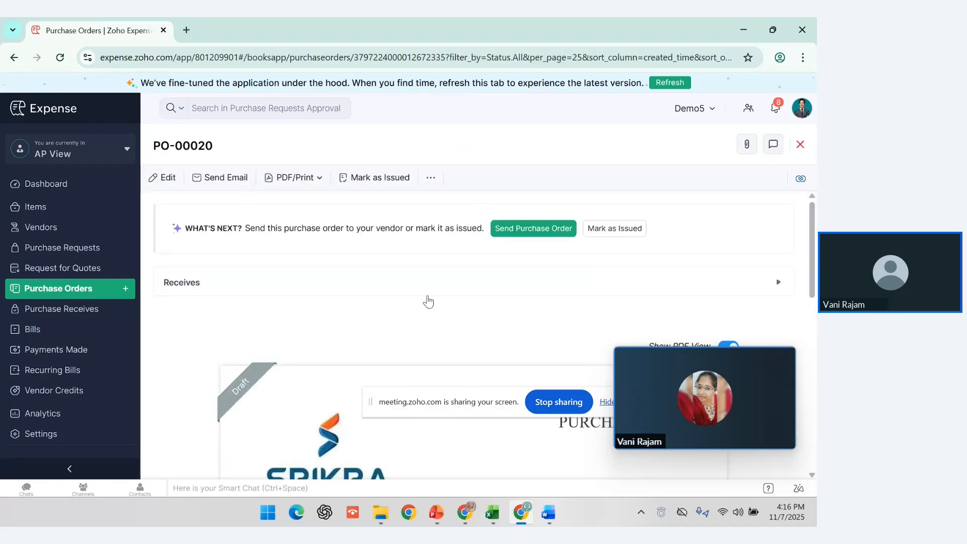
pyautogui.scroll(-5, 418, 328)
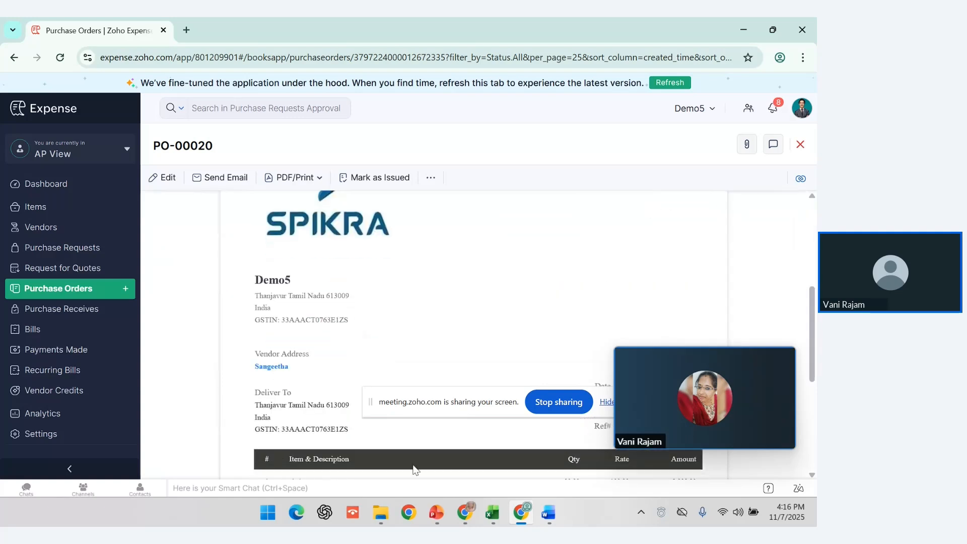
# Step: Switch to the PowerPoint presentation to review the purchase order, purchase receives and bills definitions, and return to Zoho Expense
pyautogui.hotkey('alt', 'Tab')
pyautogui.moveTo(437, 513)
pyautogui.click(460, 459)
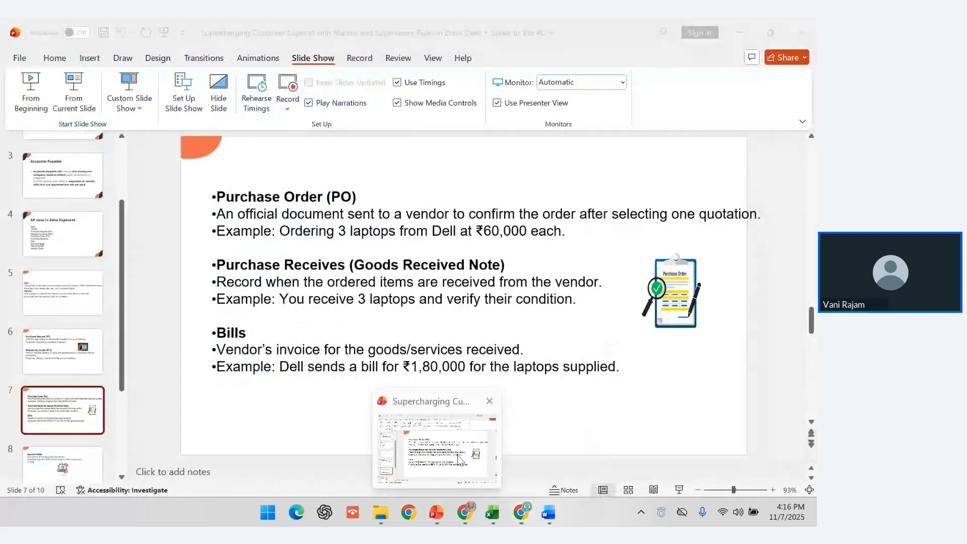
pyautogui.click(459, 459)
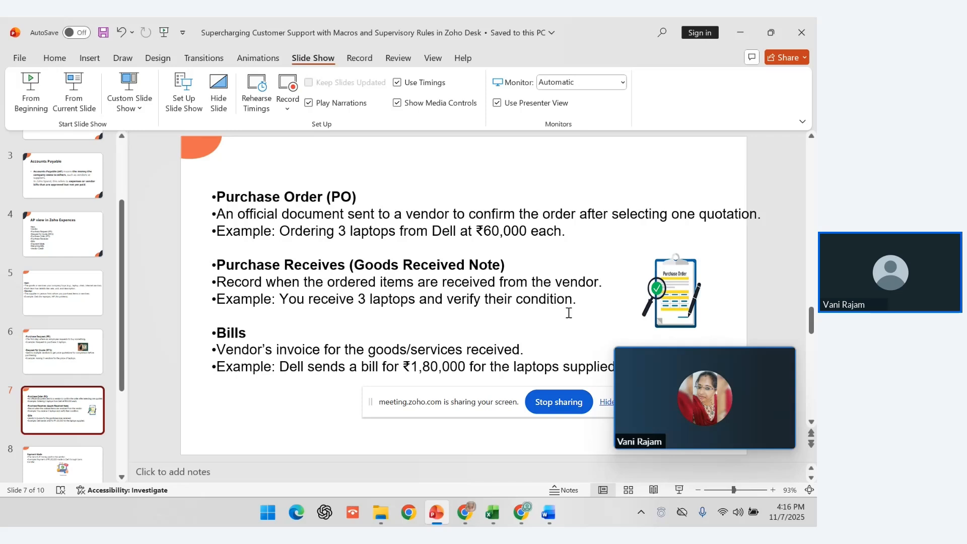
pyautogui.hotkey('alt', 'Tab')
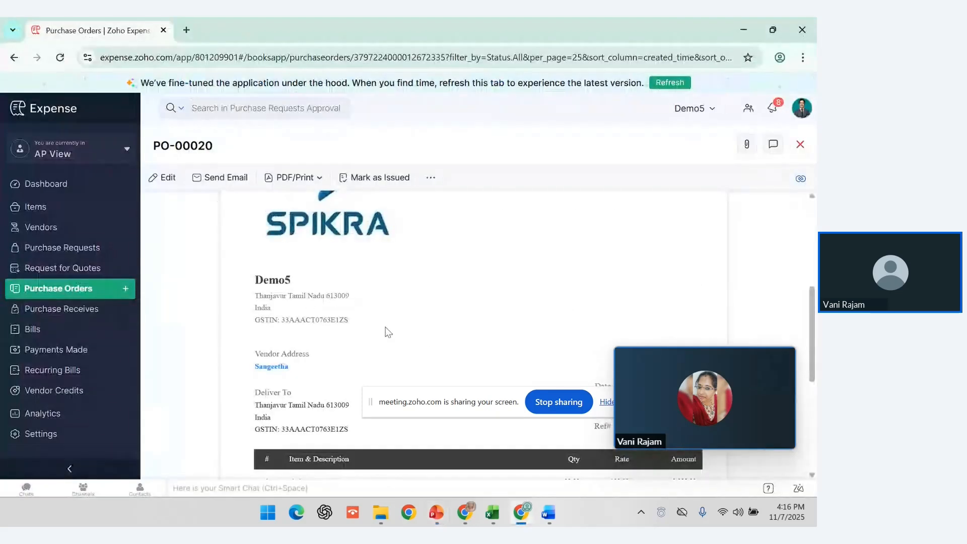
pyautogui.click(103, 310)
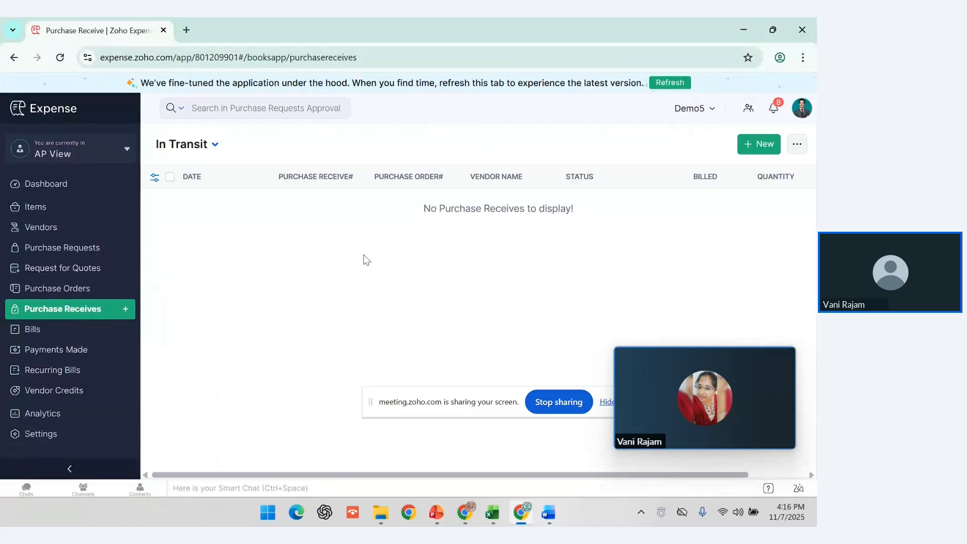
pyautogui.click(759, 145)
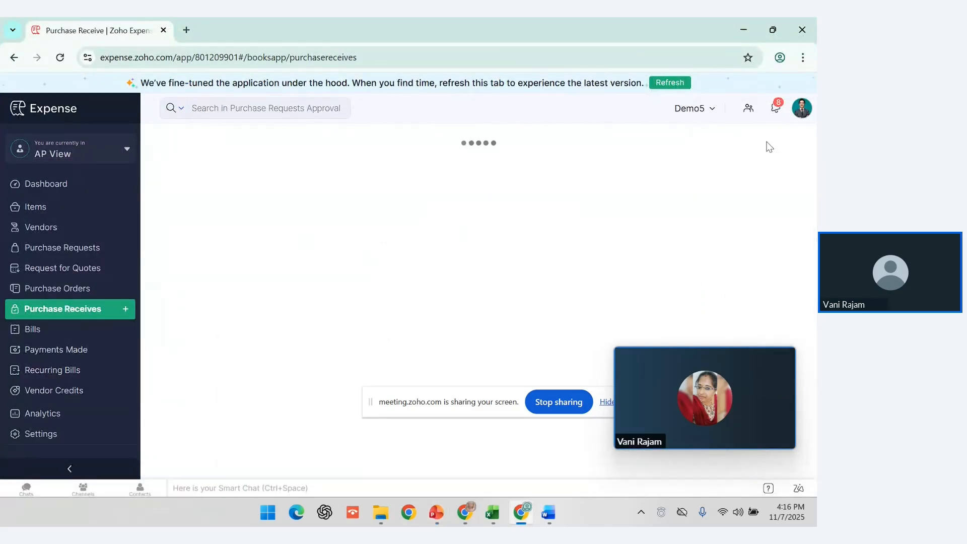
pyautogui.click(371, 191)
pyautogui.write('vet')
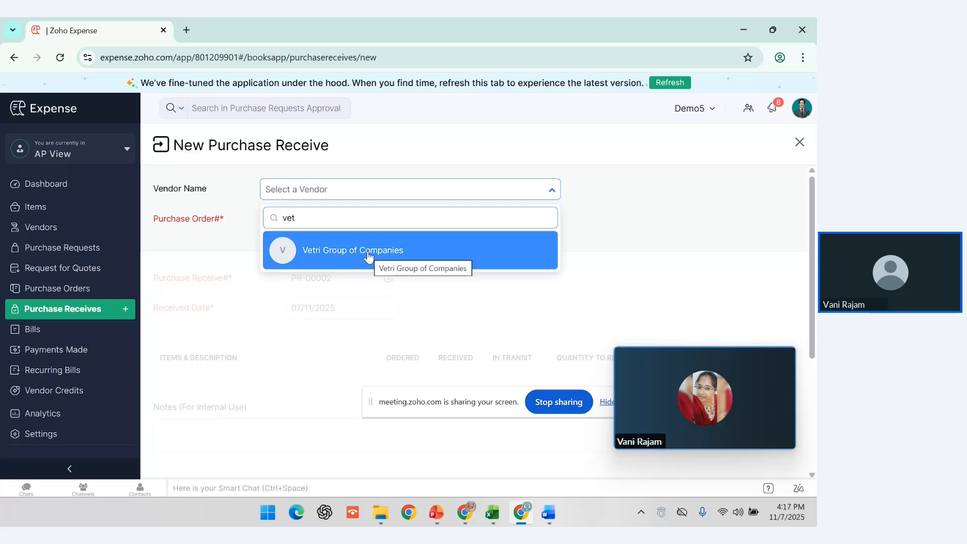
pyautogui.click(368, 256)
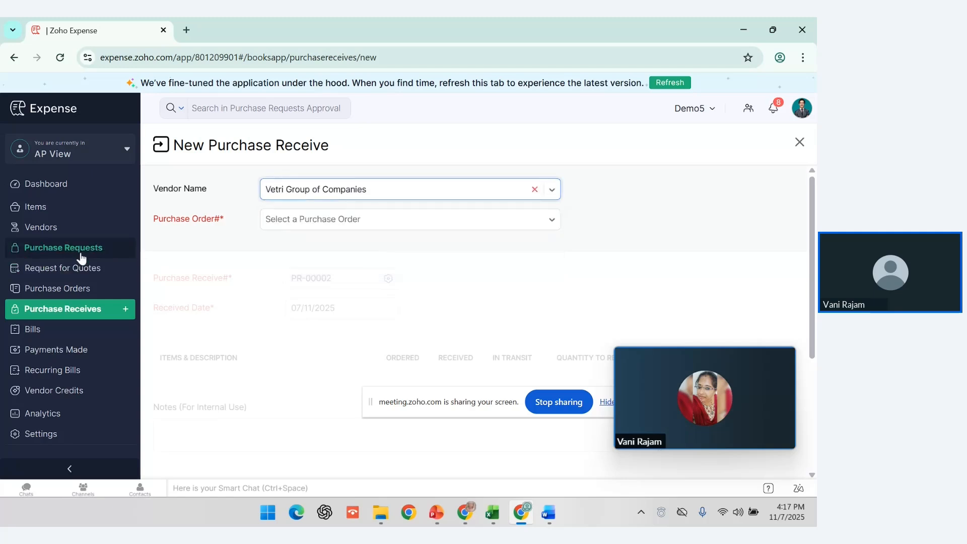
# Step: Discard the unsaved purchase receive and open the draft purchase order dated 07/11/2025 to check it
pyautogui.click(95, 289)
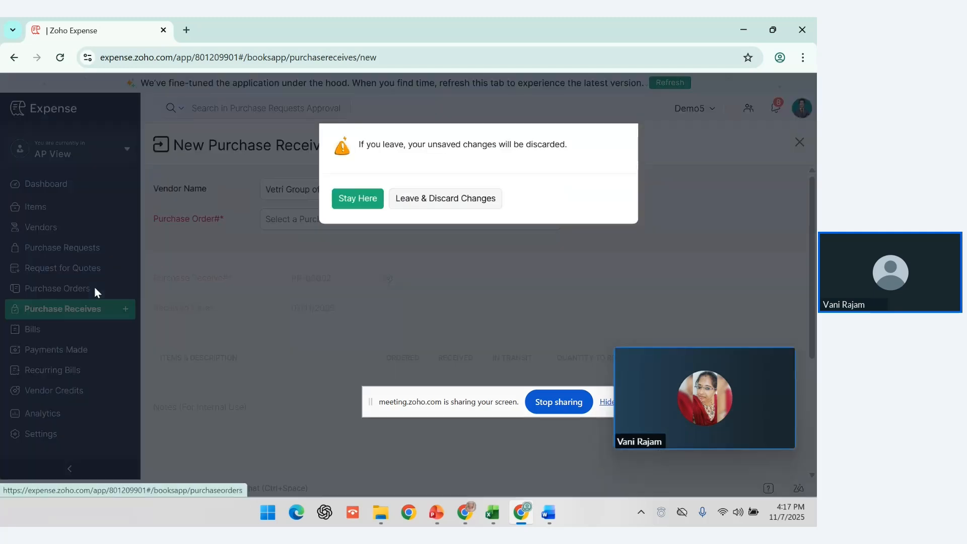
pyautogui.click(416, 198)
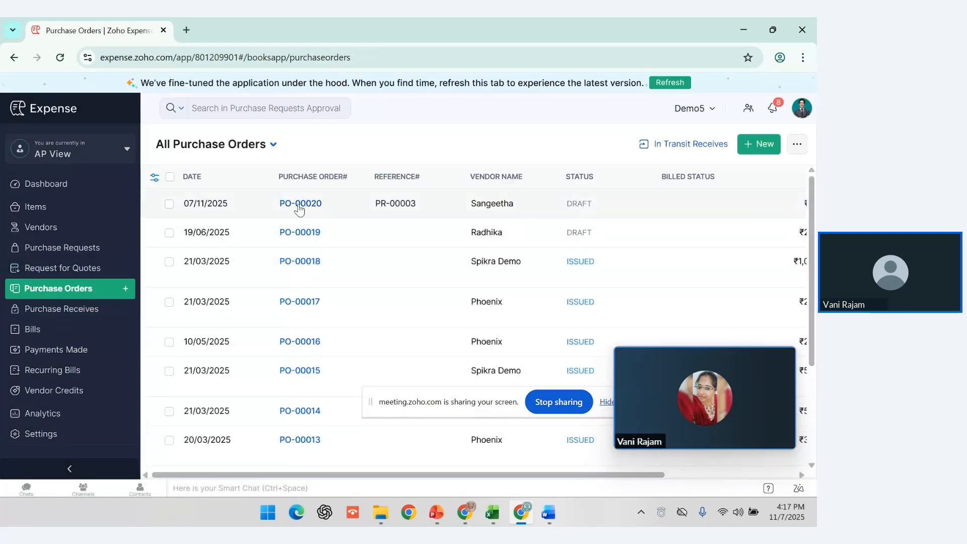
pyautogui.click(322, 203)
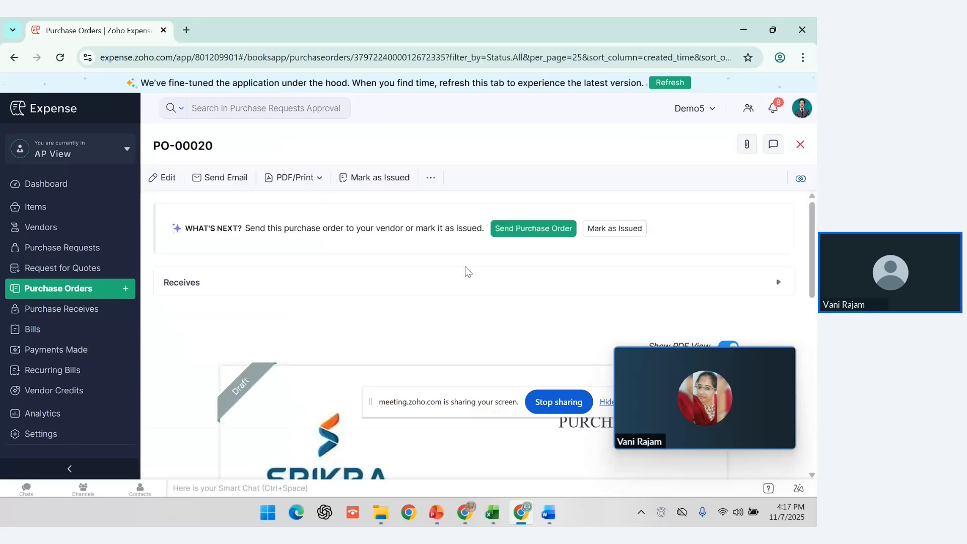
pyautogui.click(84, 309)
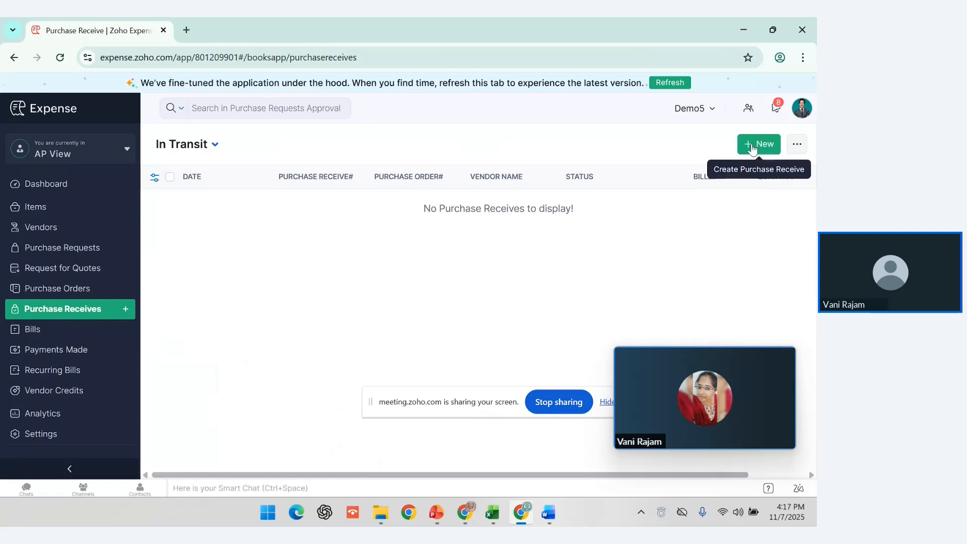
pyautogui.click(760, 144)
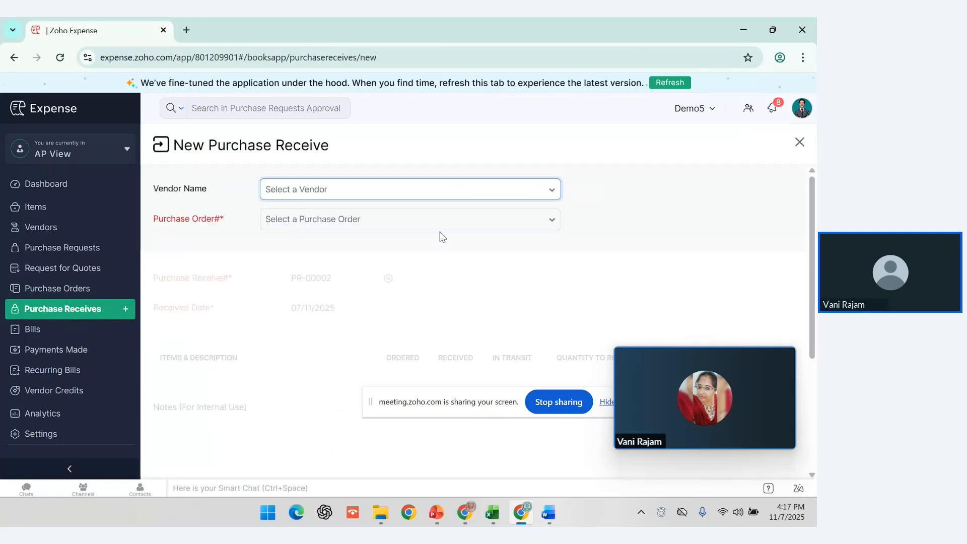
pyautogui.click(376, 189)
pyautogui.scroll(-10, 384, 315)
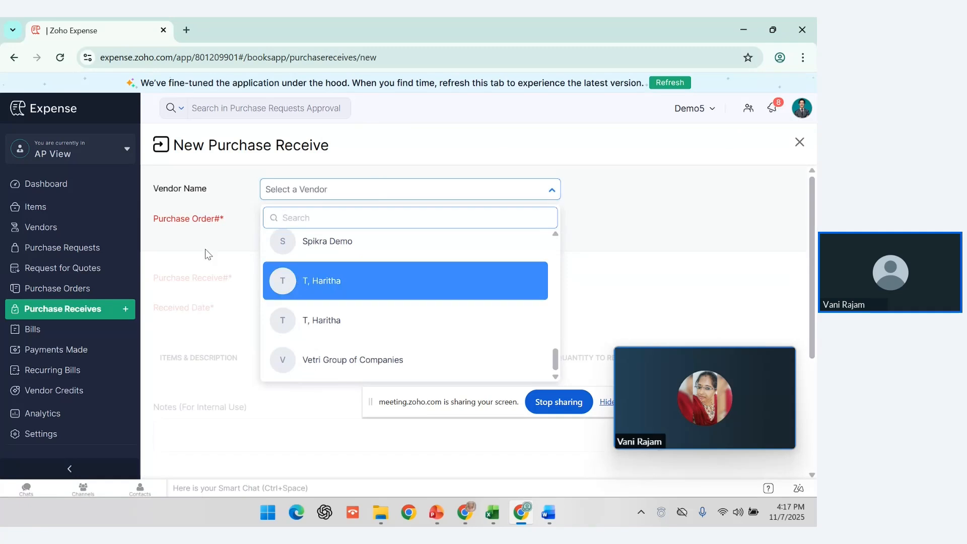
# Step: Discard the new receive and review the 07/11/2025 draft purchase order's vendor, delivery address, dates and items
pyautogui.click(59, 288)
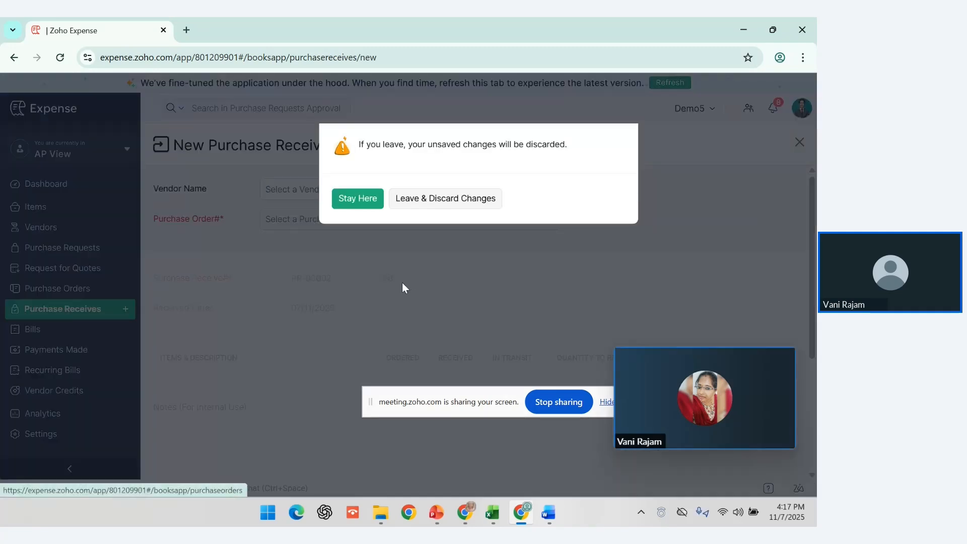
pyautogui.click(445, 199)
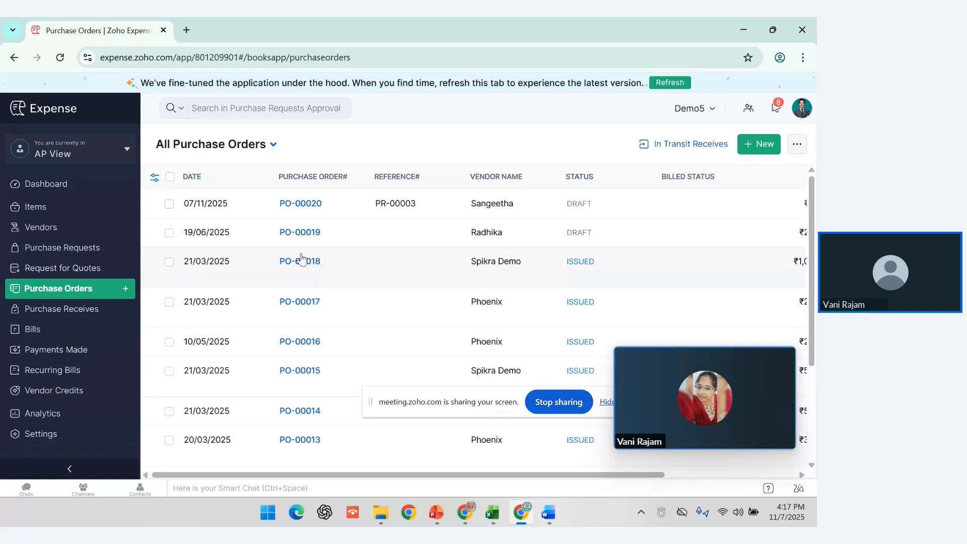
pyautogui.click(281, 203)
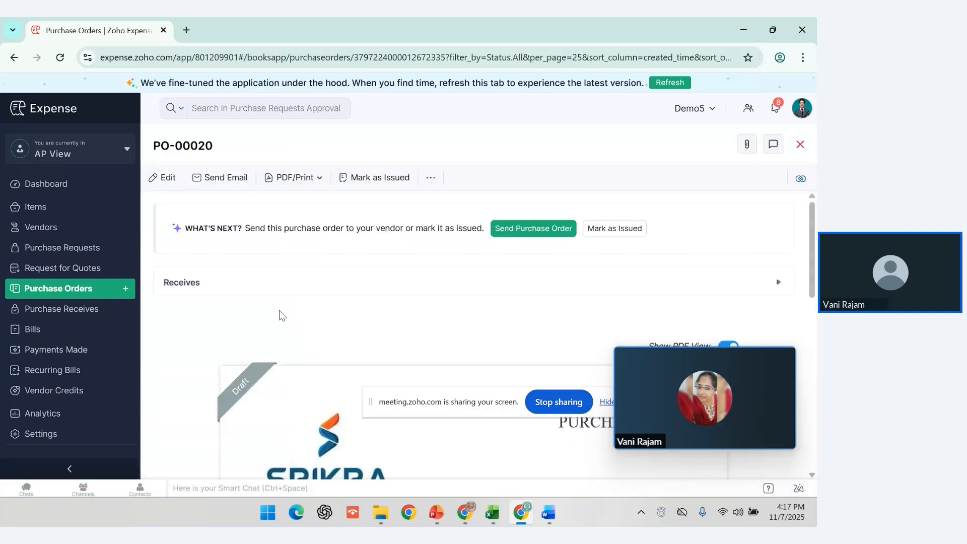
pyautogui.scroll(-7, 300, 324)
pyautogui.scroll(-1, 302, 325)
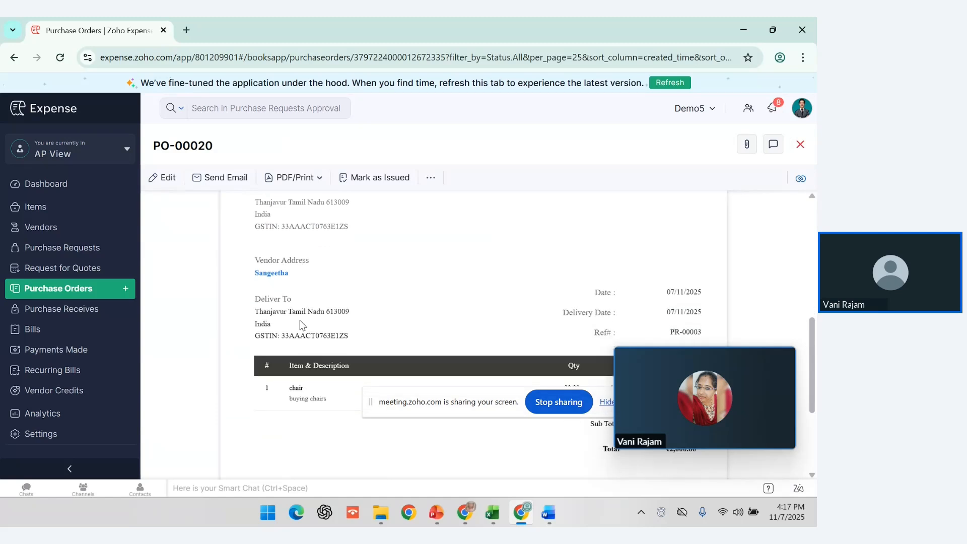
# Step: Try to select a purchase order for a new purchase receive under each of the two vendor entries sharing the draft order's vendor name
pyautogui.click(44, 313)
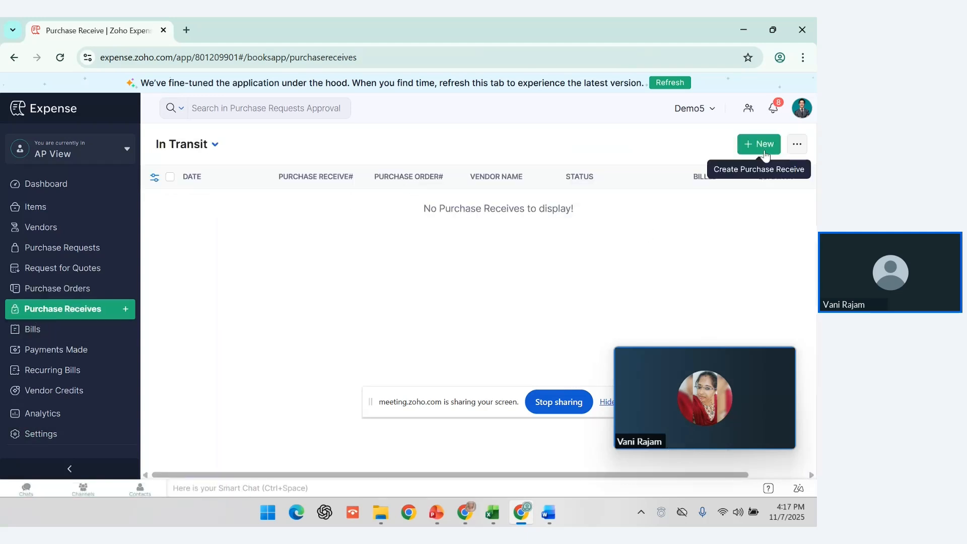
pyautogui.click(763, 151)
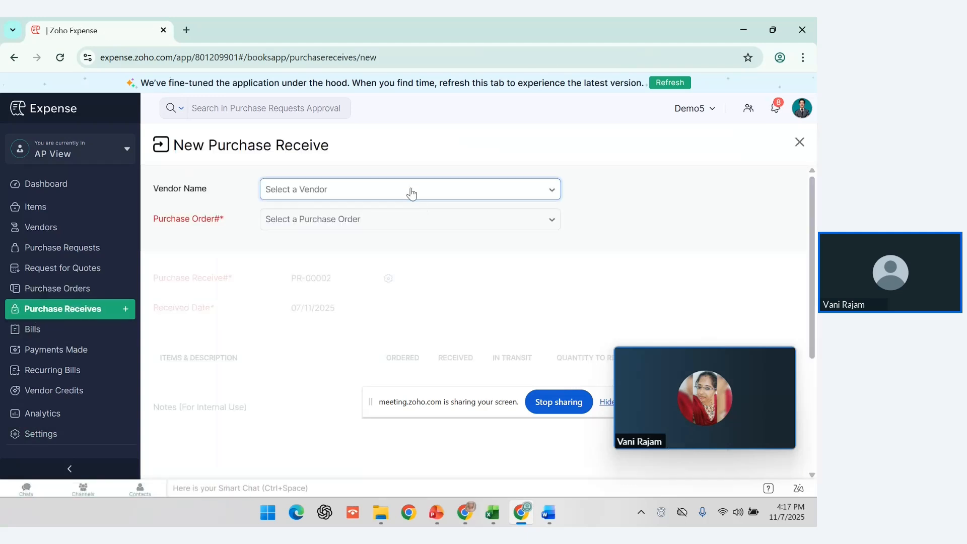
pyautogui.click(411, 193)
pyautogui.write('sange')
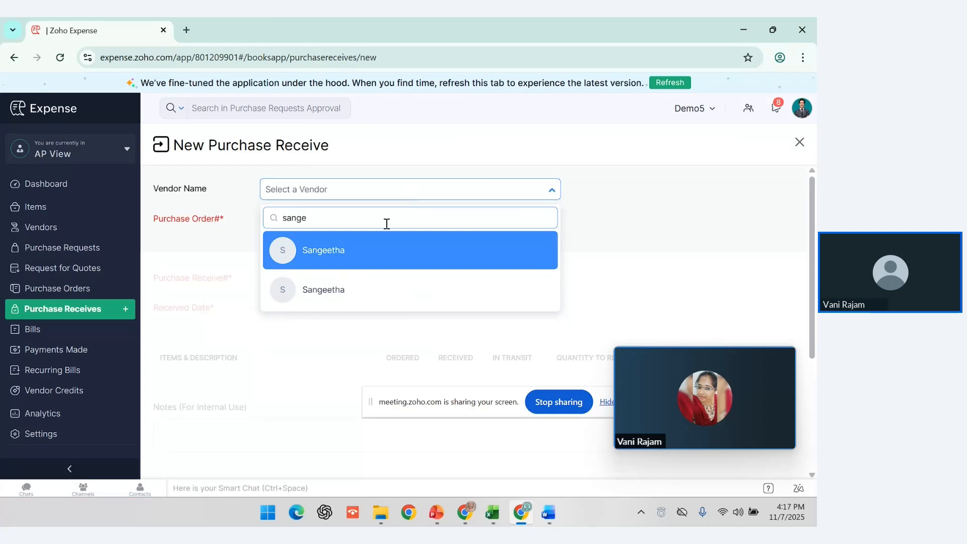
pyautogui.click(369, 259)
pyautogui.click(370, 219)
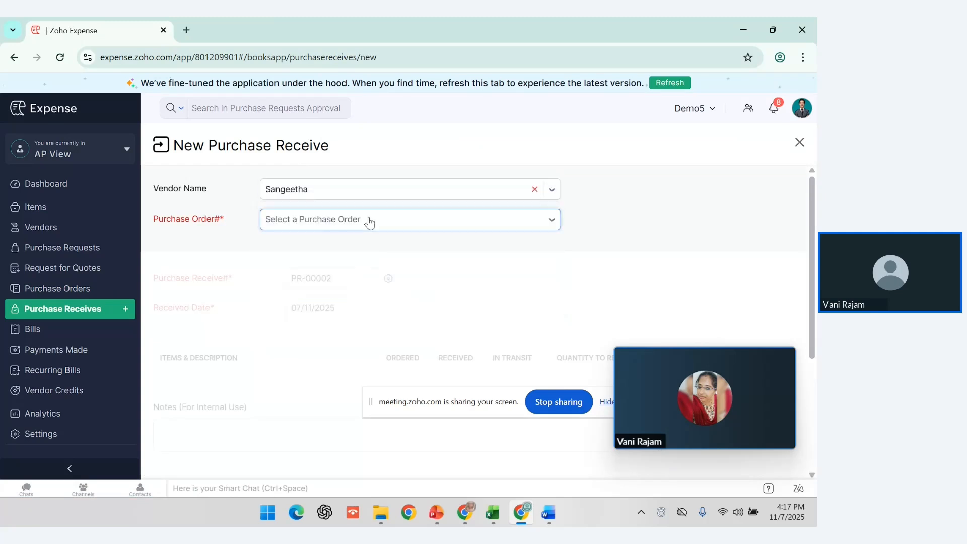
pyautogui.click(375, 190)
pyautogui.scroll(-2, 357, 325)
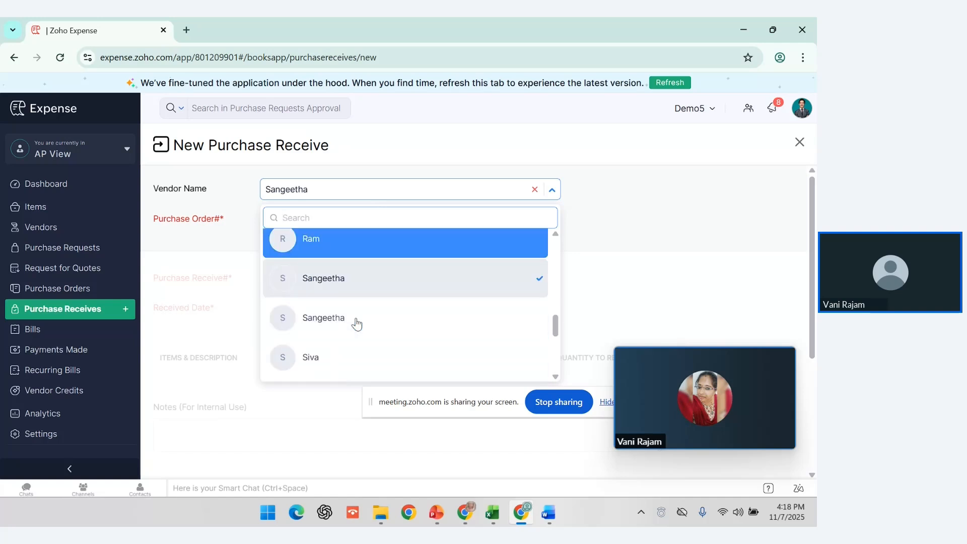
pyautogui.click(356, 324)
pyautogui.click(359, 223)
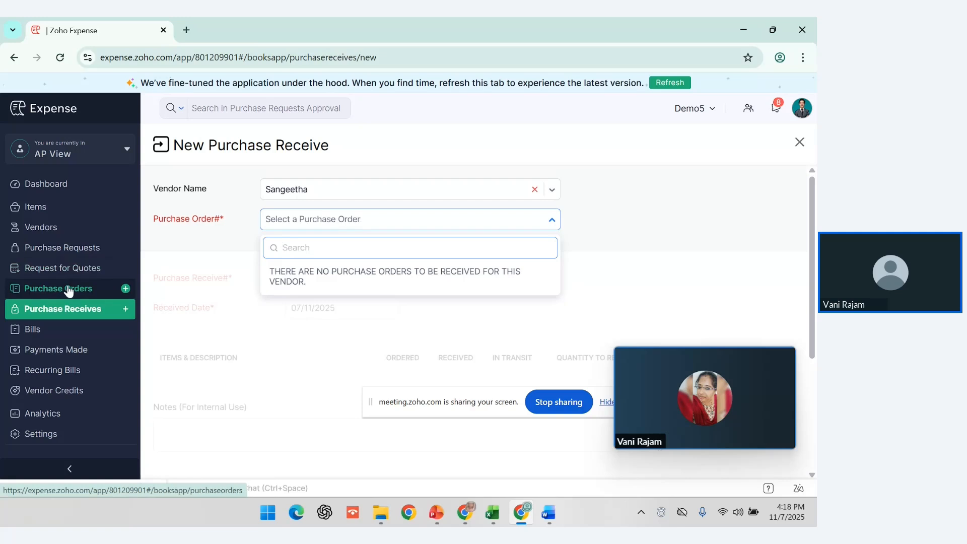
# Step: Discard the unsaved receive and check the purchase requests list and the statuses in the purchase orders list
pyautogui.click(76, 243)
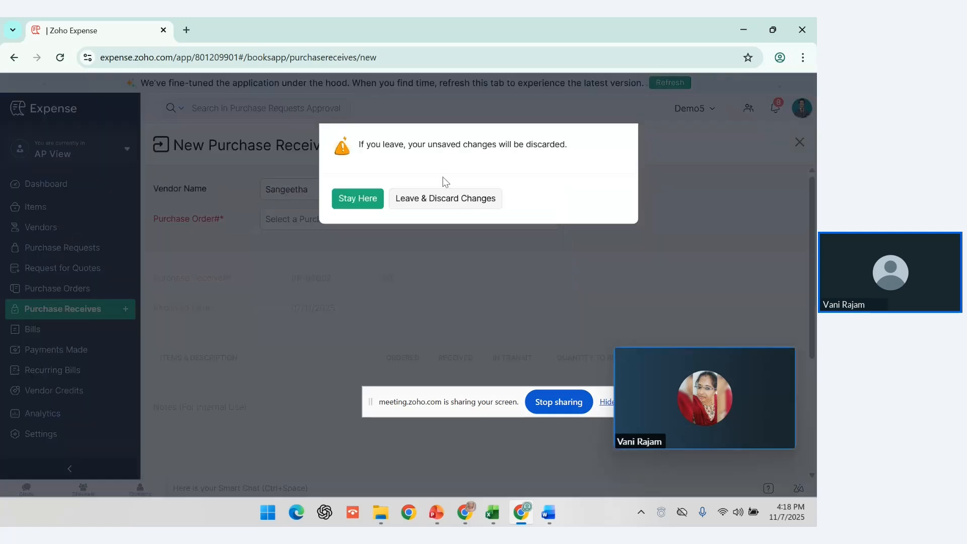
pyautogui.click(457, 201)
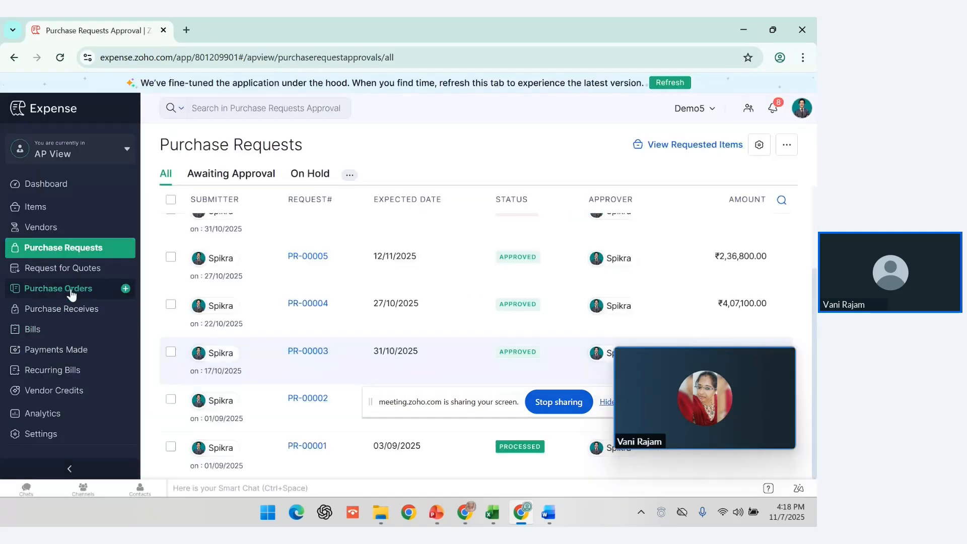
pyautogui.click(74, 292)
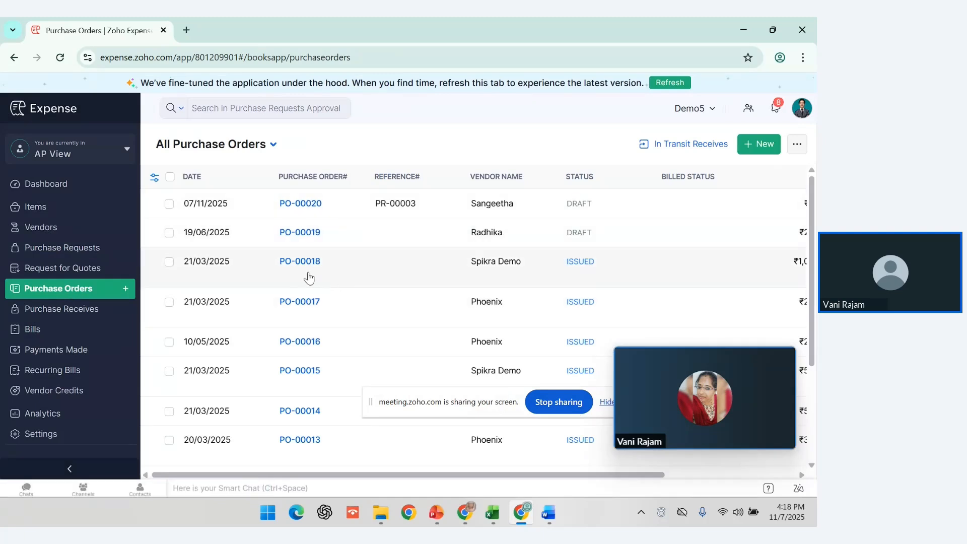
# Step: Start a new purchase receive and try to select a purchase order under the first Spikra Demo vendor entry
pyautogui.click(67, 313)
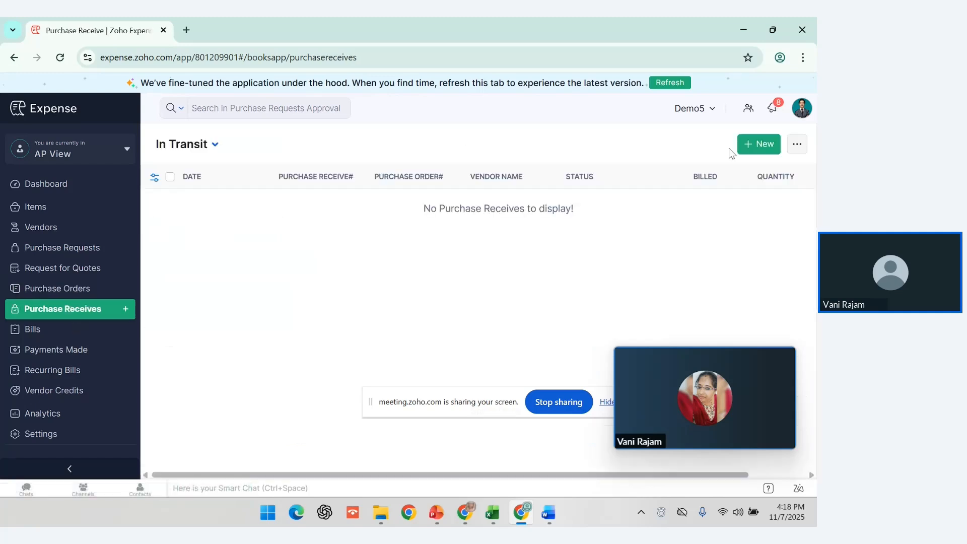
pyautogui.click(746, 145)
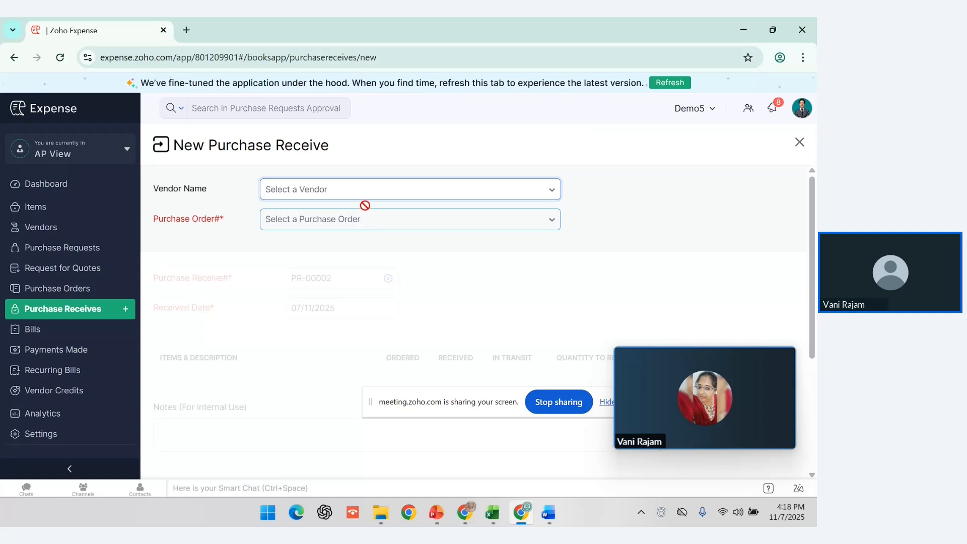
pyautogui.click(367, 190)
pyautogui.write('spik')
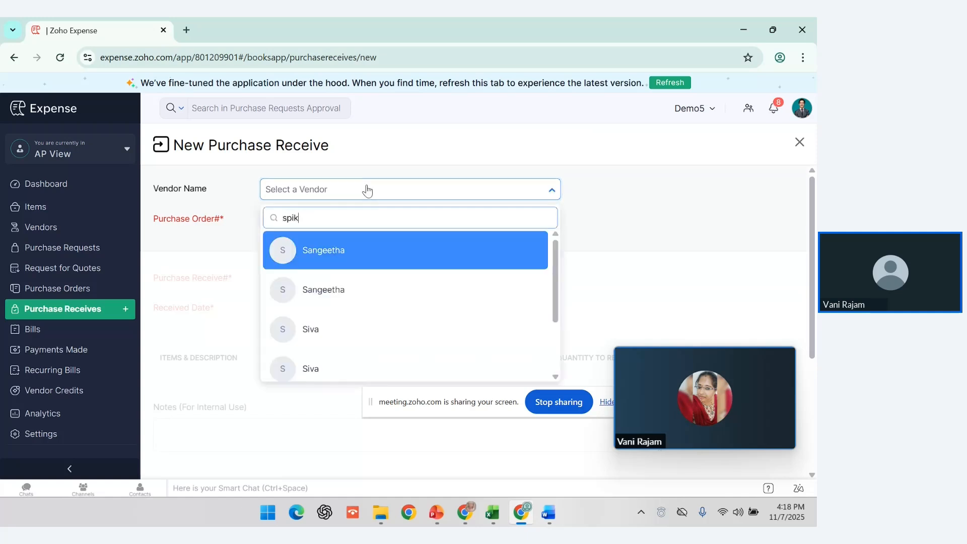
pyautogui.click(362, 261)
pyautogui.click(371, 220)
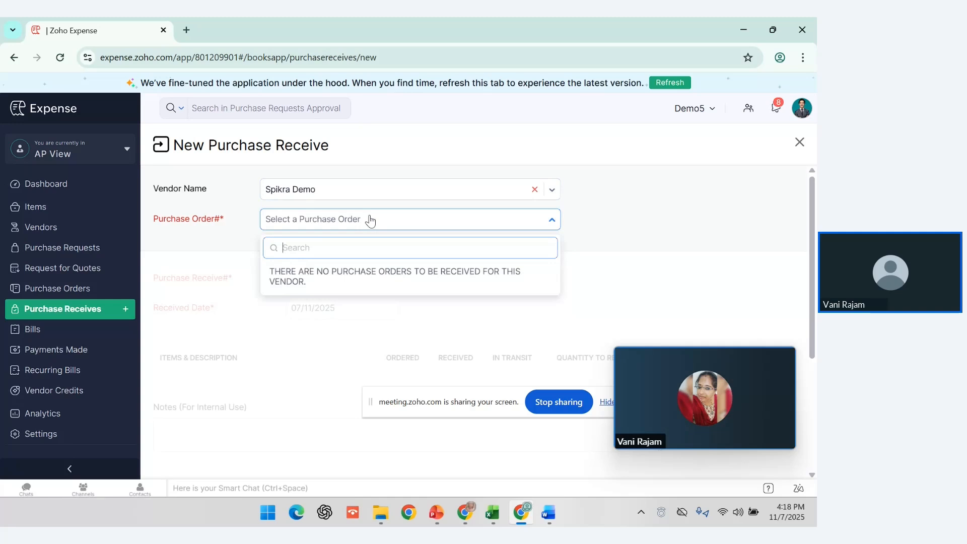
# Step: Switch the receive to the other Spikra Demo vendor entry and select purchase order PO-00014
pyautogui.click(367, 190)
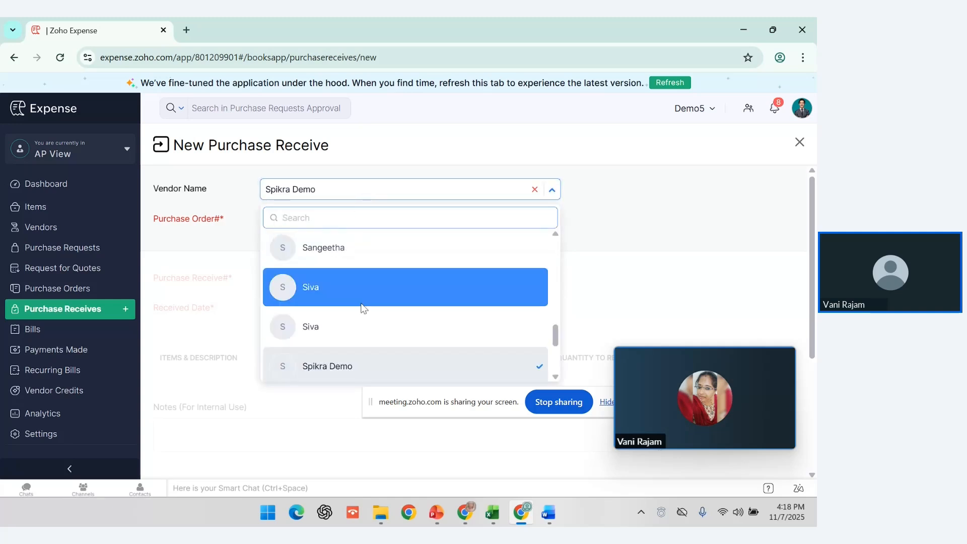
pyautogui.scroll(-2, 363, 306)
pyautogui.click(361, 301)
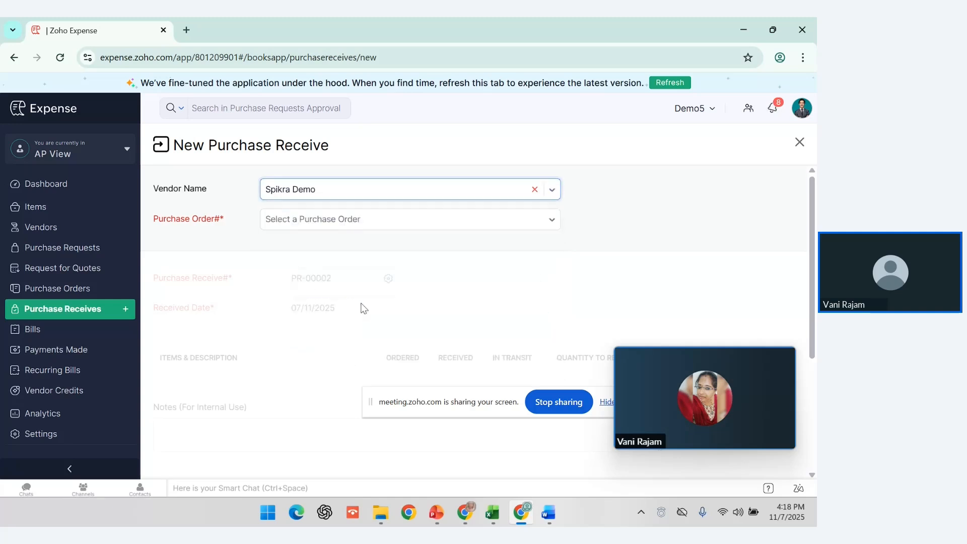
pyautogui.click(382, 225)
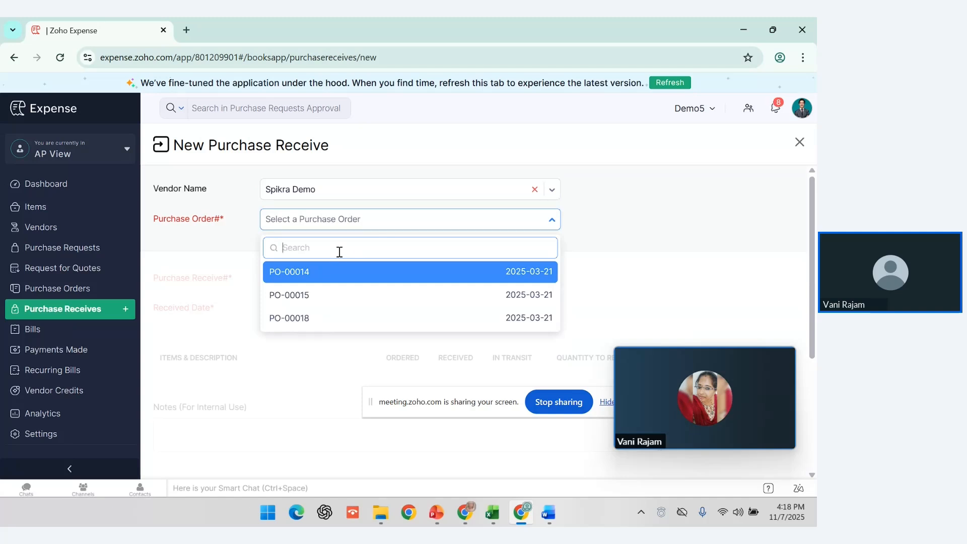
pyautogui.click(330, 273)
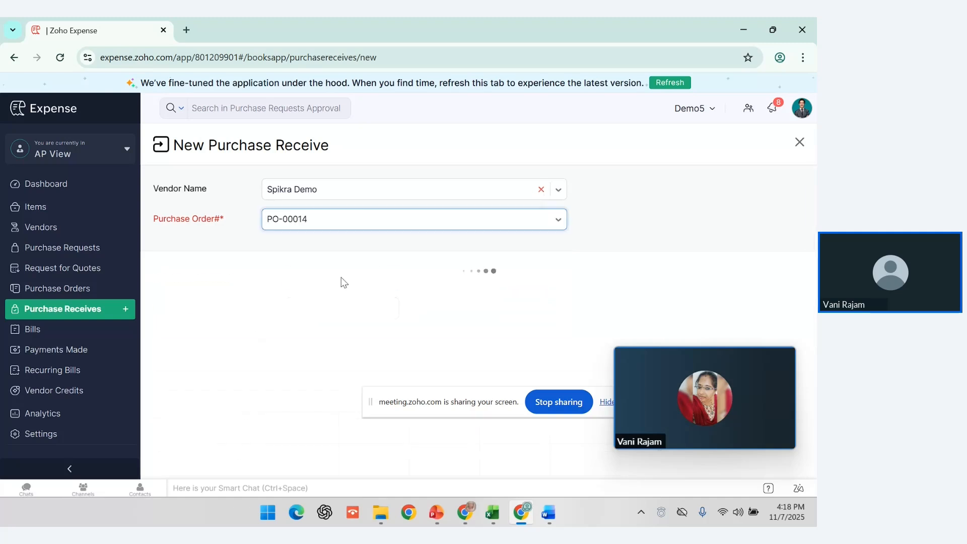
# Step: Try to save the PO-00014 receive as received, and check its item quantities before cancelling the form
pyautogui.scroll(-6, 342, 281)
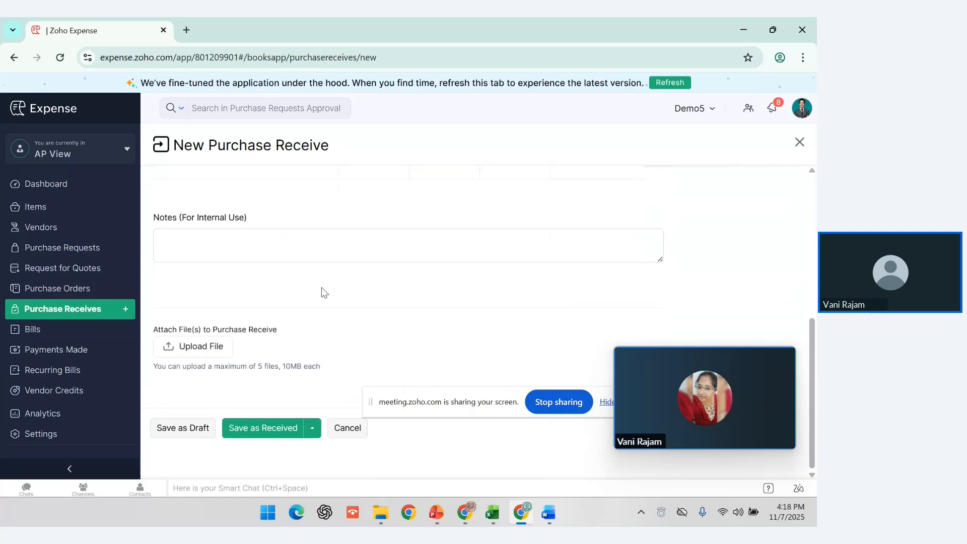
pyautogui.click(273, 435)
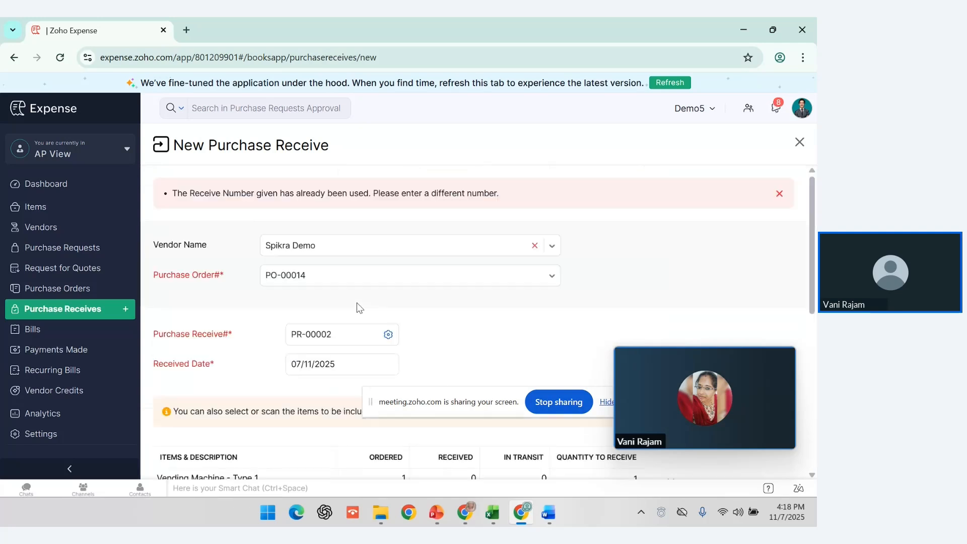
pyautogui.scroll(-2, 373, 219)
pyautogui.scroll(-3, 373, 220)
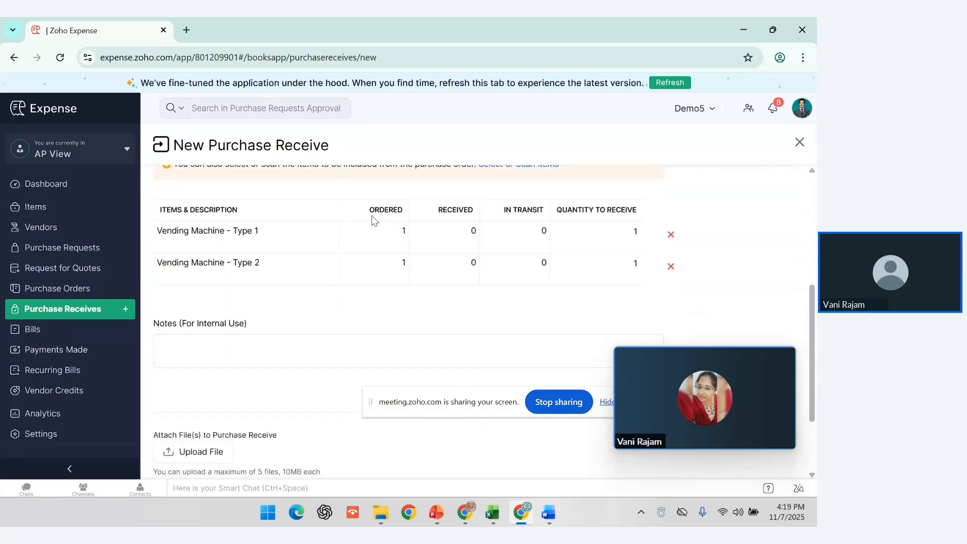
pyautogui.scroll(-2, 373, 220)
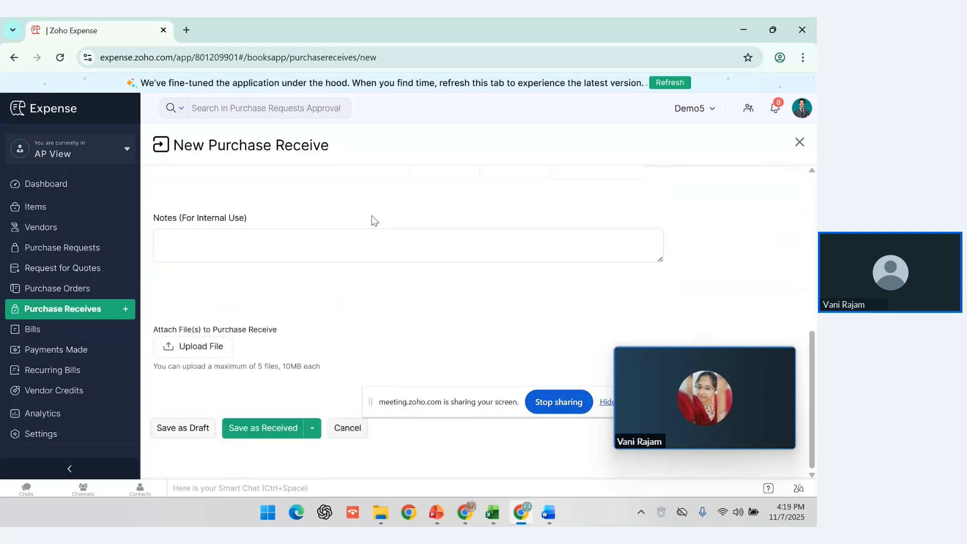
pyautogui.click(348, 428)
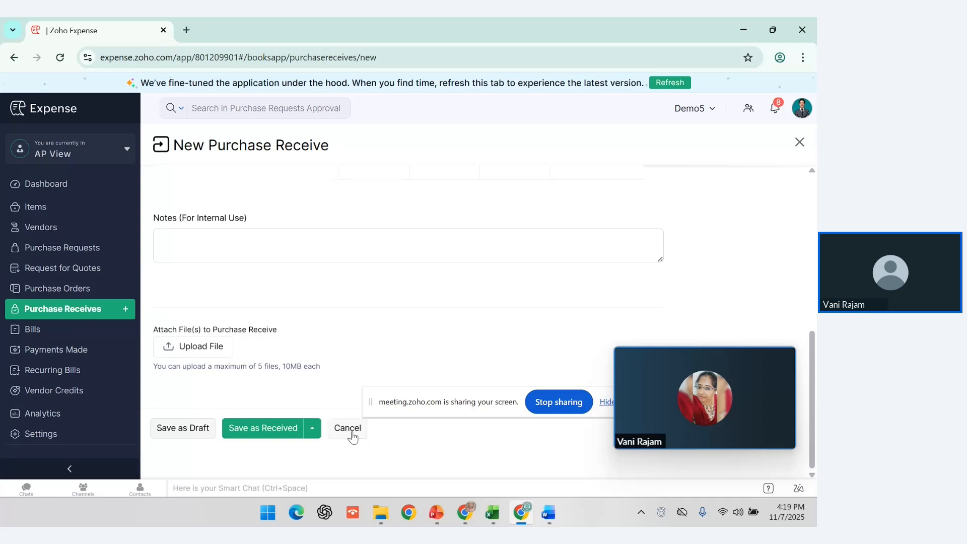
# Step: Start a new bill from the bills list and look over its vendor, number, date and payment terms fields
pyautogui.click(32, 330)
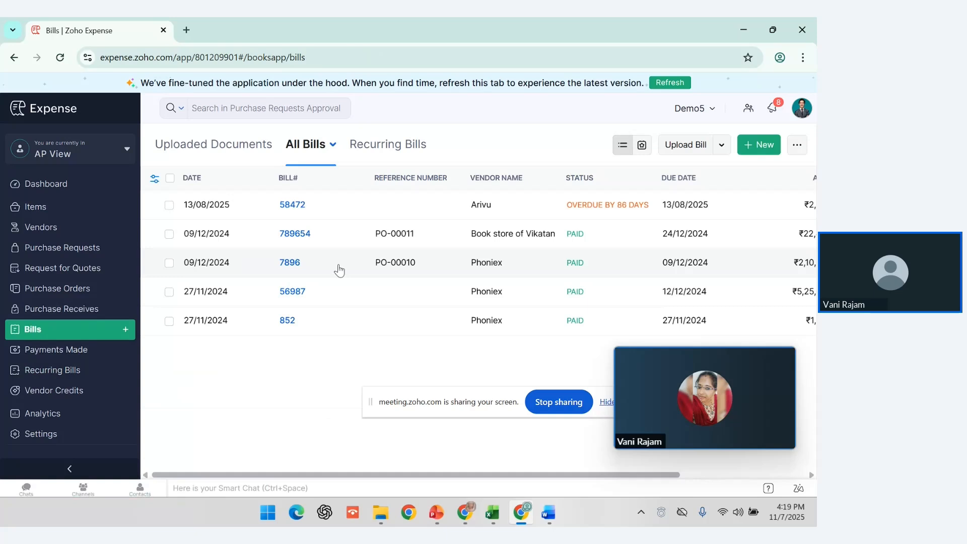
pyautogui.click(763, 146)
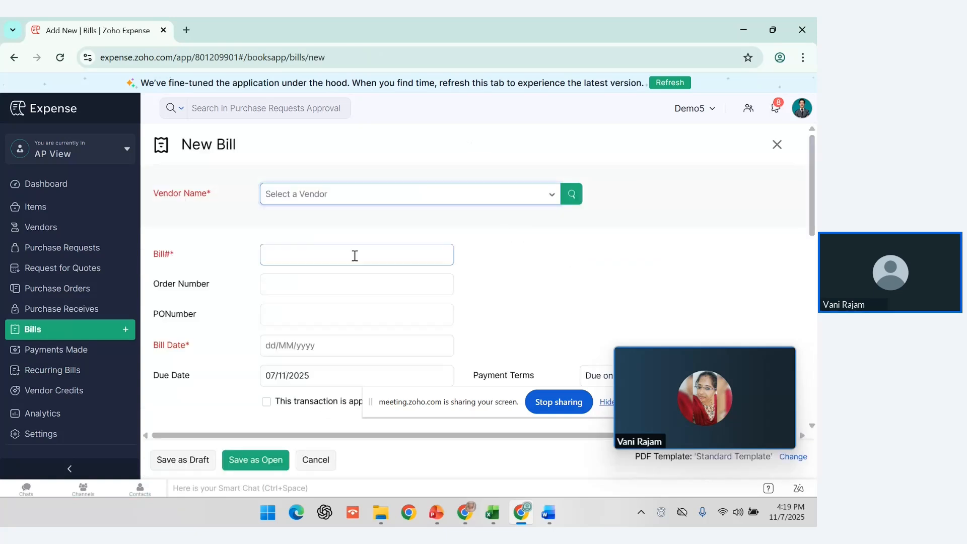
pyautogui.scroll(-5, 355, 256)
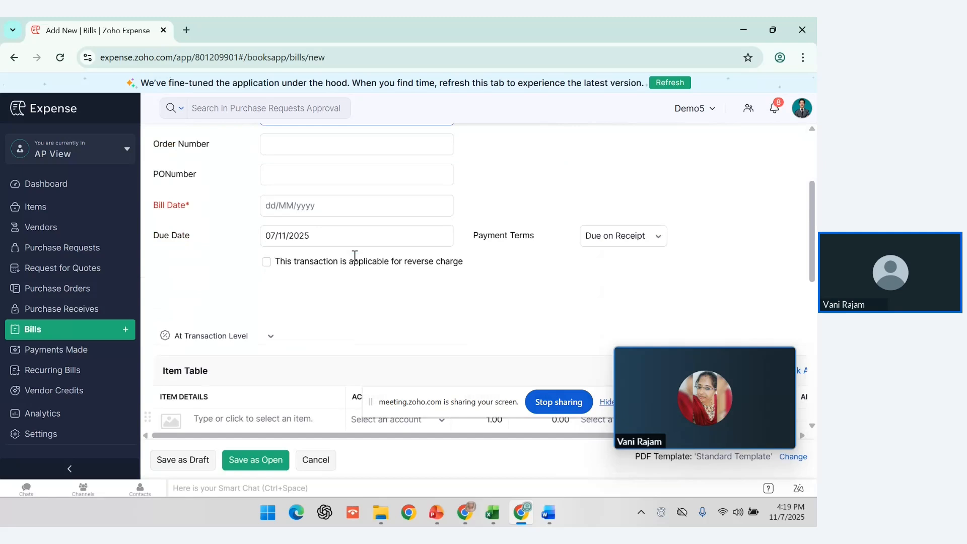
# Step: Switch to PowerPoint to read the Bills definition, moving the floating meeting window off the slide text
pyautogui.hotkey('alt', 'Tab')
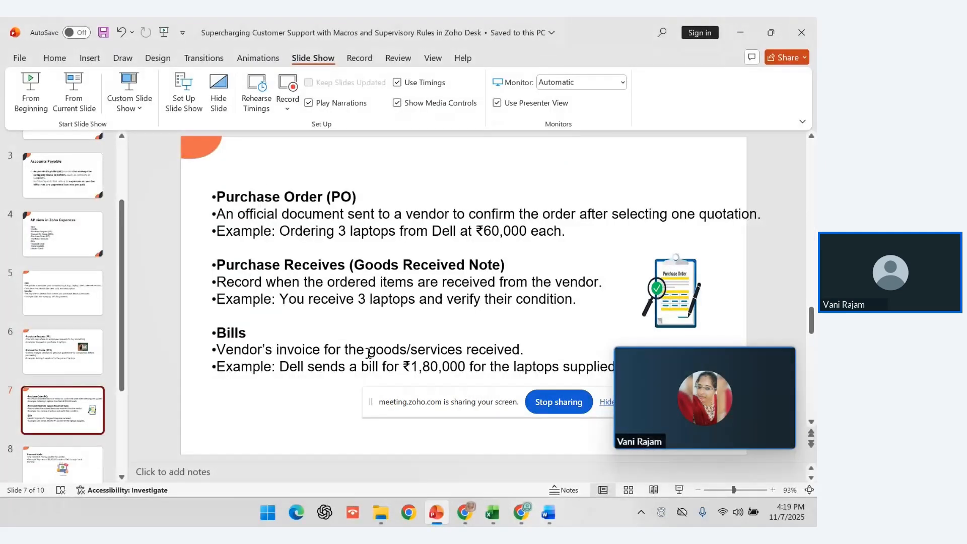
pyautogui.click(641, 363)
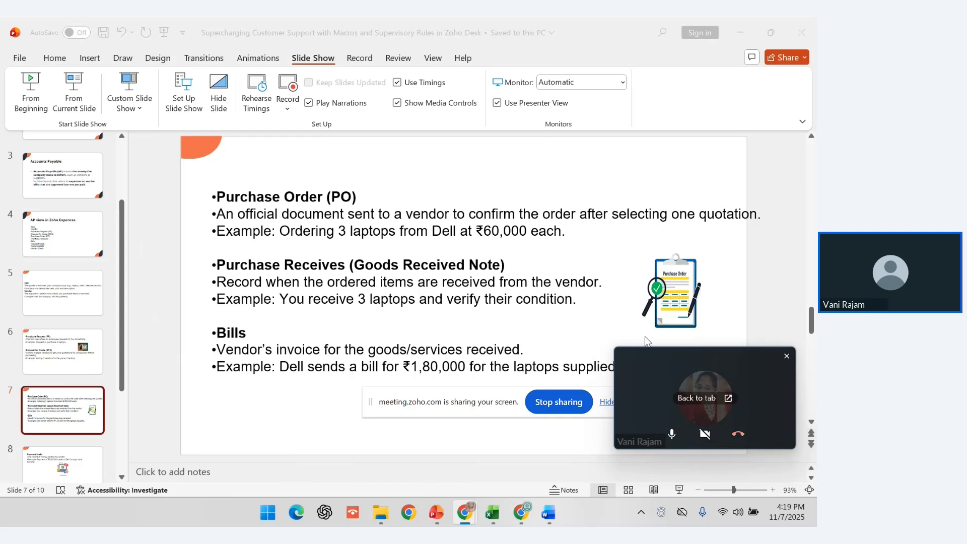
pyautogui.moveTo(643, 361); pyautogui.dragTo(616, 94)
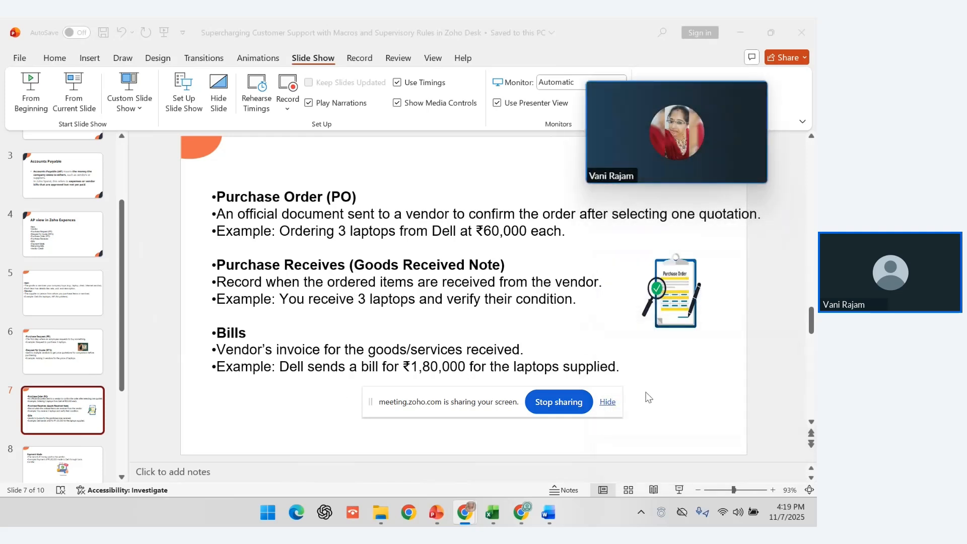
pyautogui.click(448, 373)
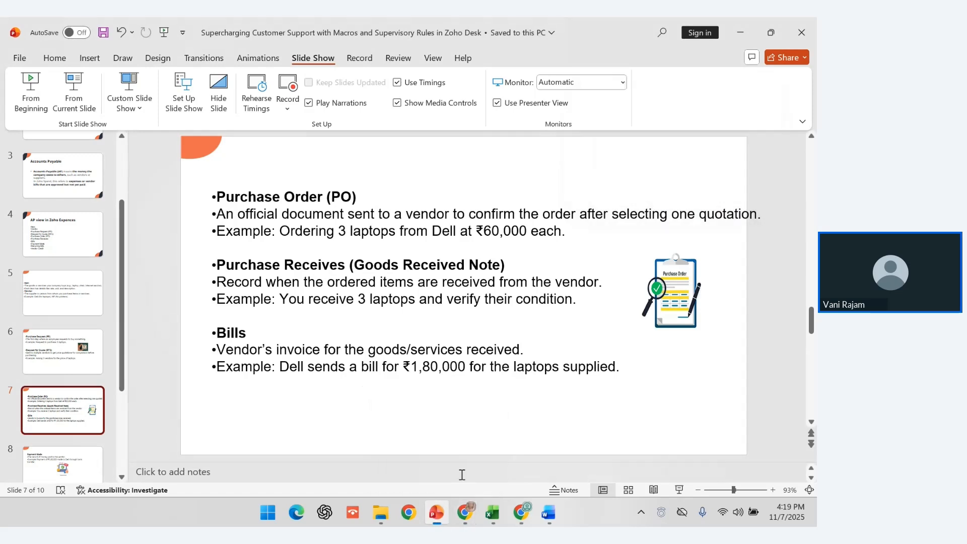
# Step: Return to the new bill in Zoho Expense and examine its header fields, item table, discount, TDS/TCS, adjustment and attachment sections
pyautogui.moveTo(522, 511)
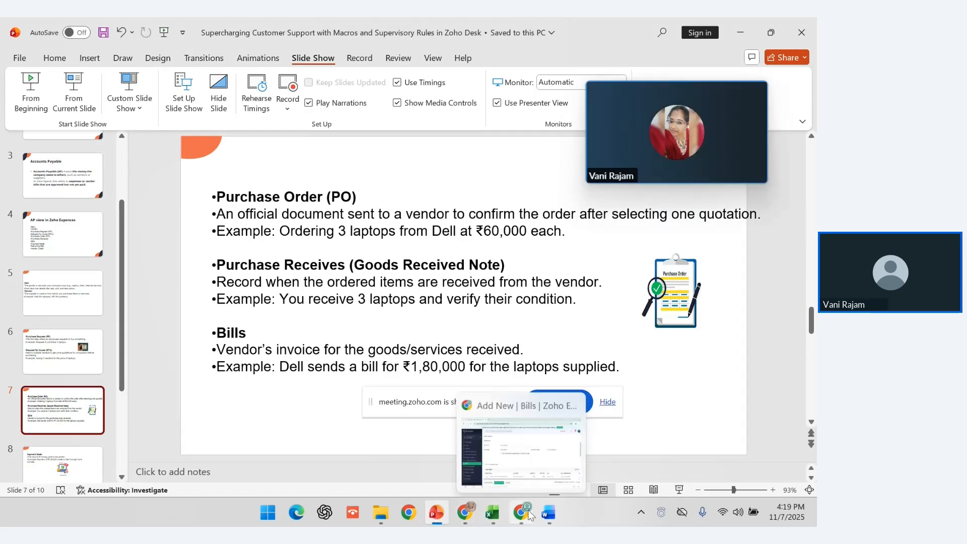
pyautogui.click(514, 457)
pyautogui.scroll(-3, 378, 287)
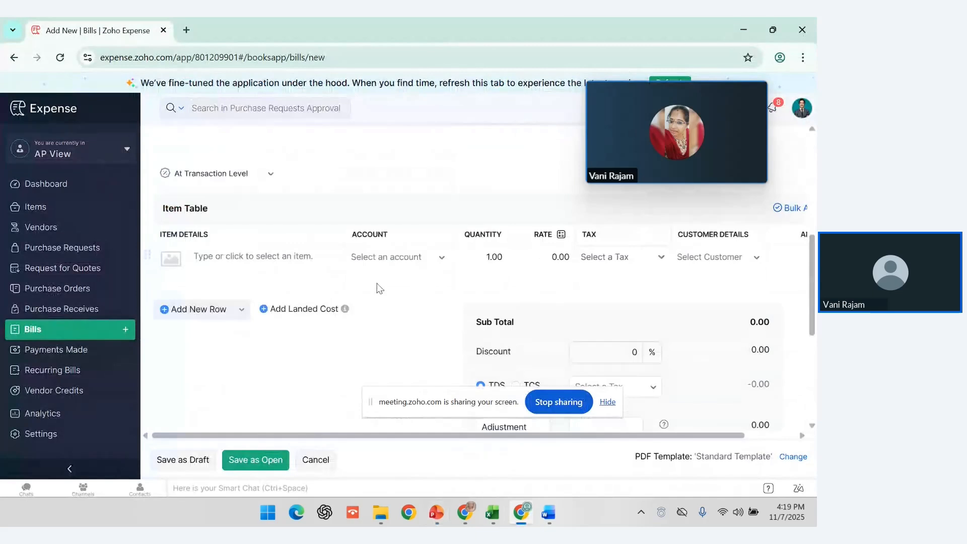
pyautogui.scroll(-1, 380, 288)
pyautogui.scroll(8, 378, 287)
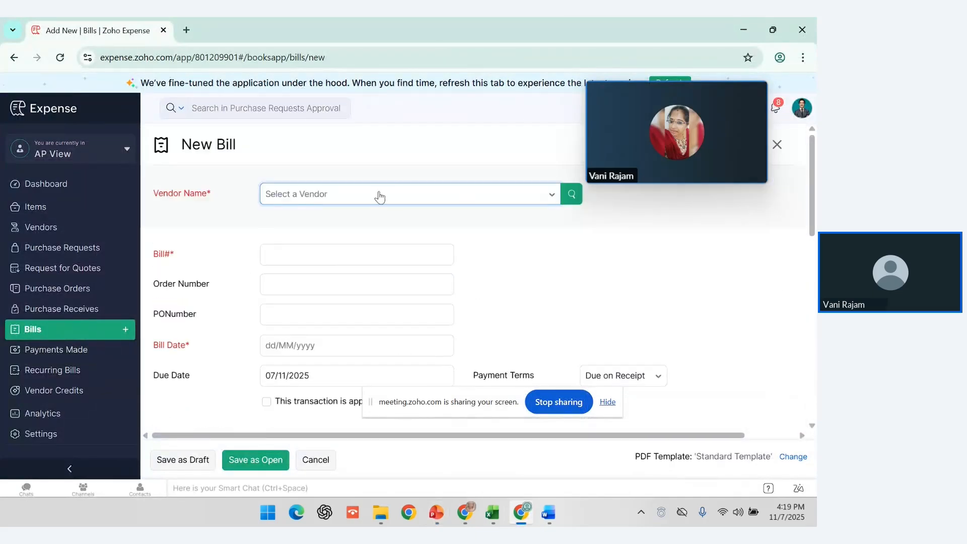
pyautogui.click(307, 254)
pyautogui.scroll(-3, 365, 334)
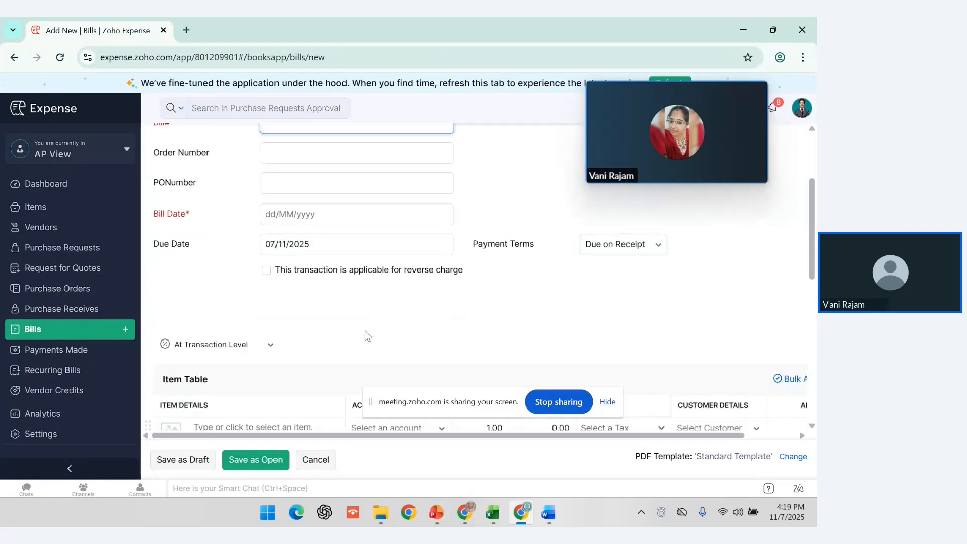
pyautogui.scroll(-4, 365, 332)
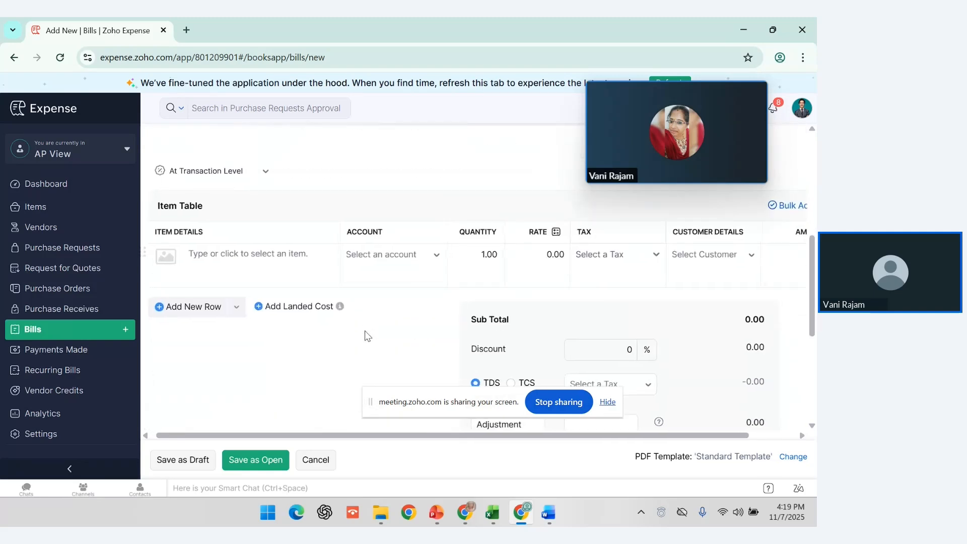
pyautogui.hscroll(2, 463, 270)
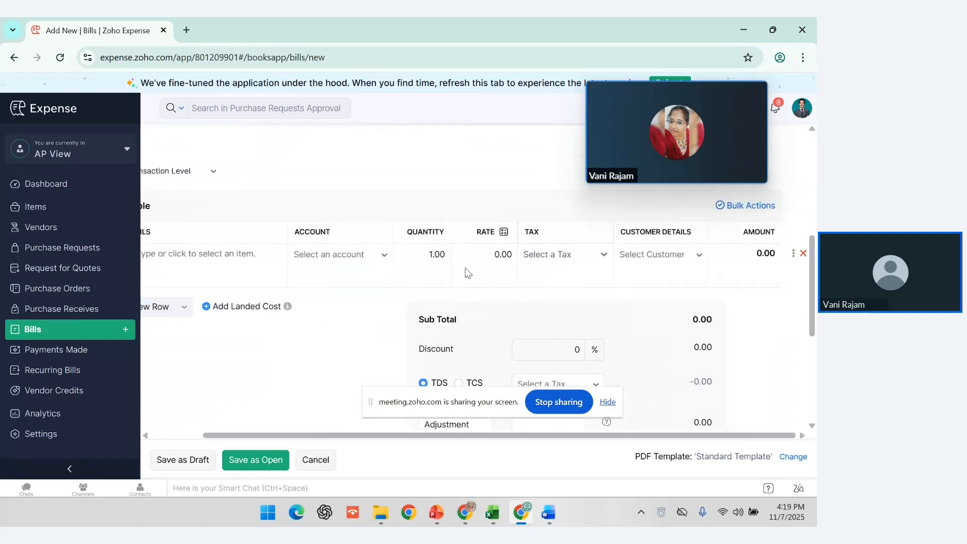
pyautogui.hscroll(-2, 468, 273)
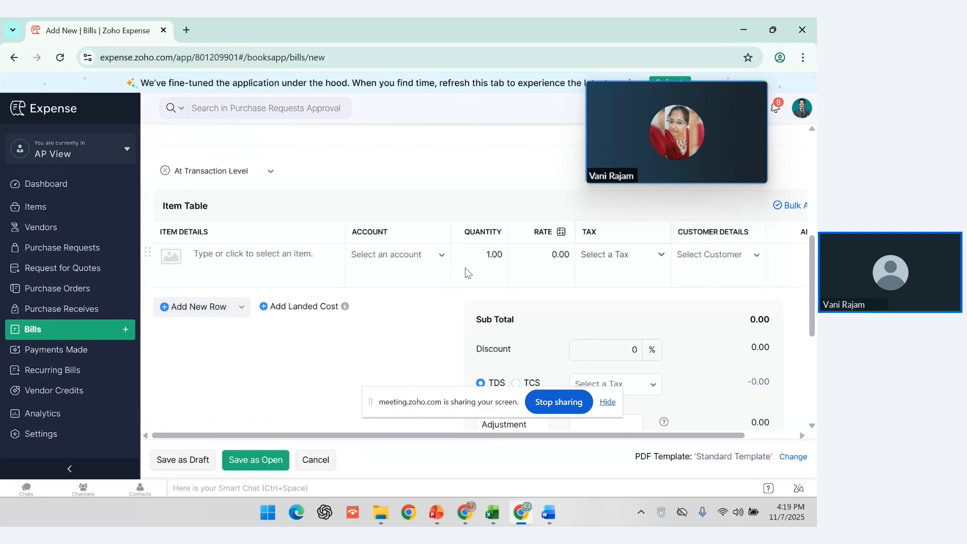
pyautogui.scroll(-4, 465, 273)
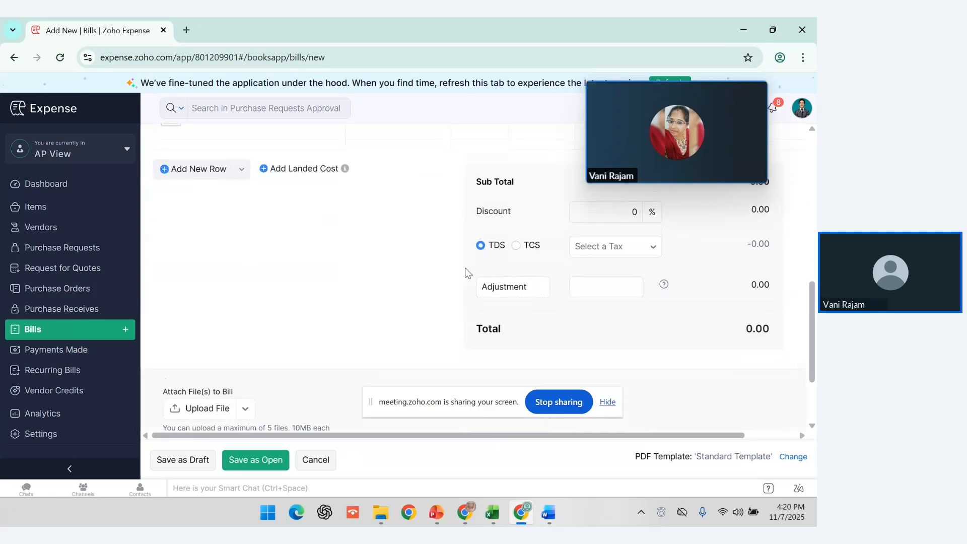
pyautogui.scroll(3, 466, 272)
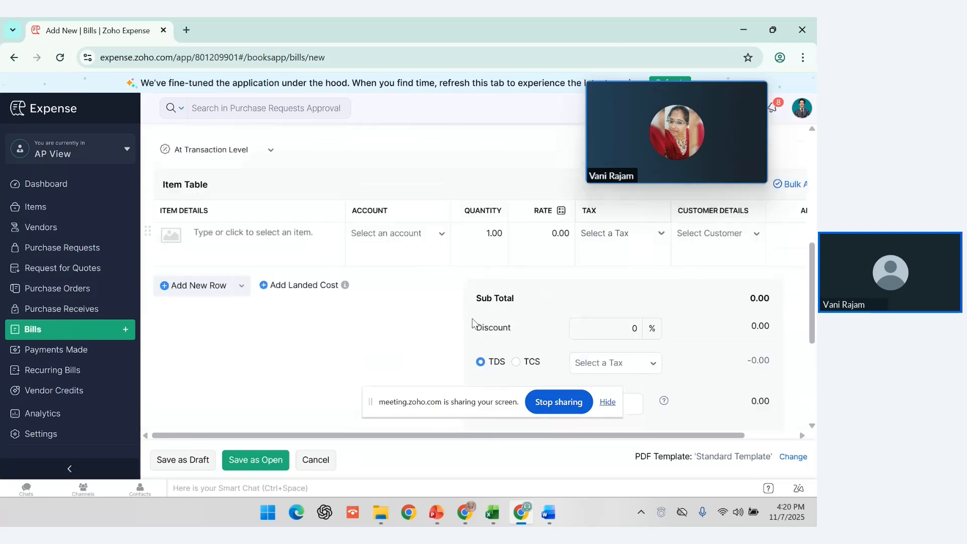
pyautogui.scroll(-5, 473, 318)
pyautogui.scroll(-1, 473, 319)
pyautogui.hscroll(1, 472, 319)
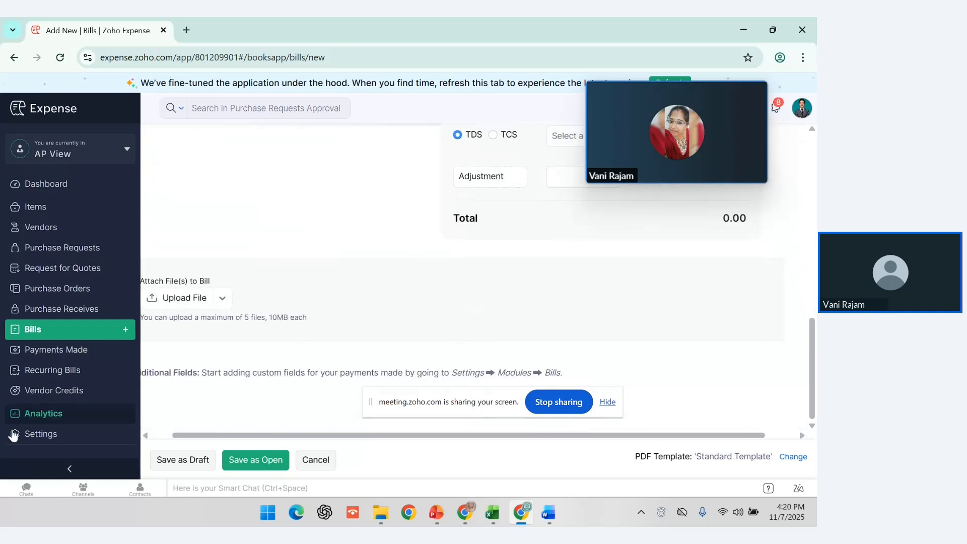
# Step: Discard the unsaved bill for the payments made list, and check the Payment Made slide in PowerPoint before returning to Zoho Expense
pyautogui.click(56, 350)
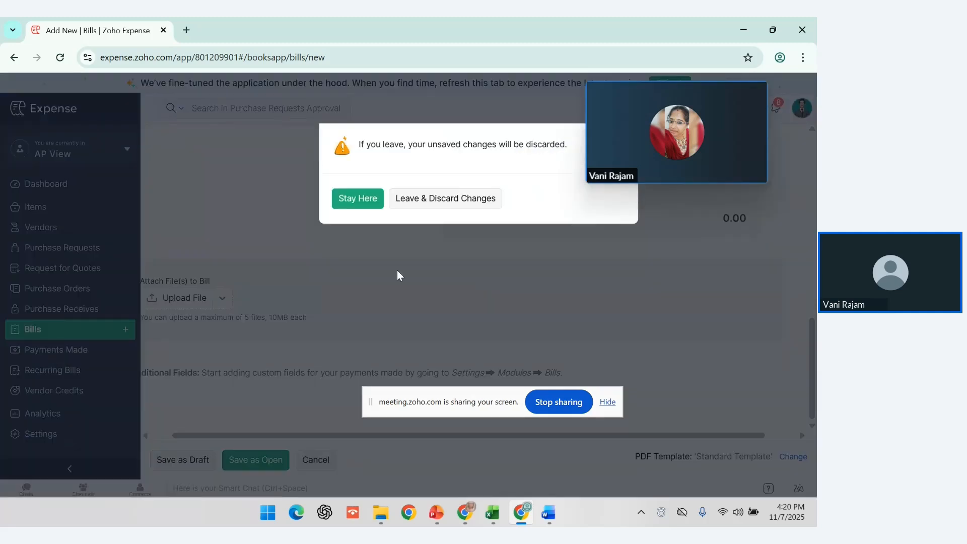
pyautogui.click(443, 198)
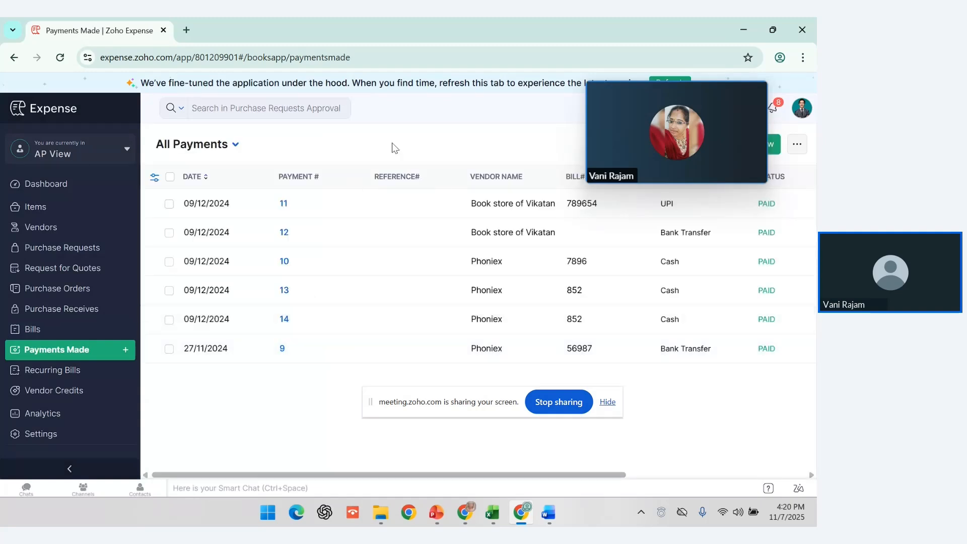
pyautogui.hotkey('alt', 'Tab')
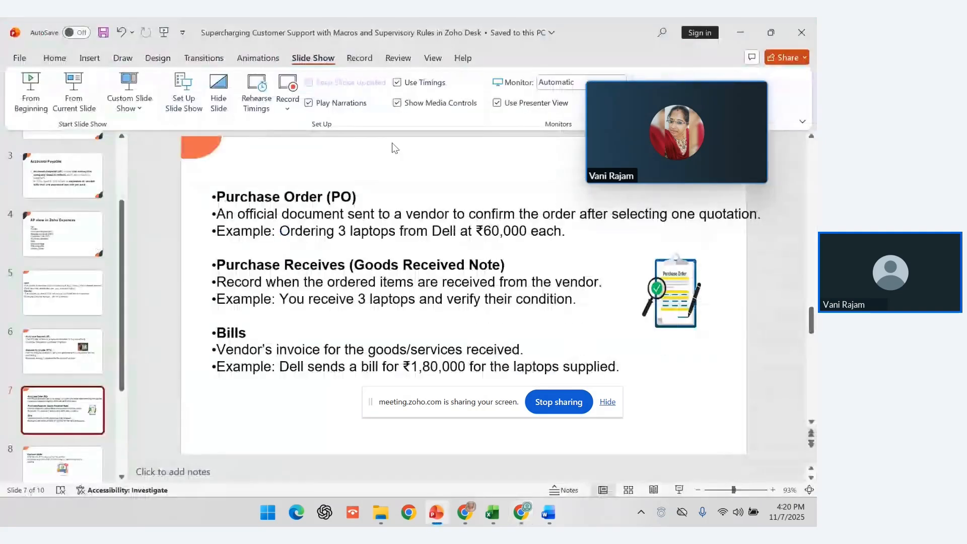
pyautogui.scroll(-1, 68, 400)
pyautogui.click(68, 397)
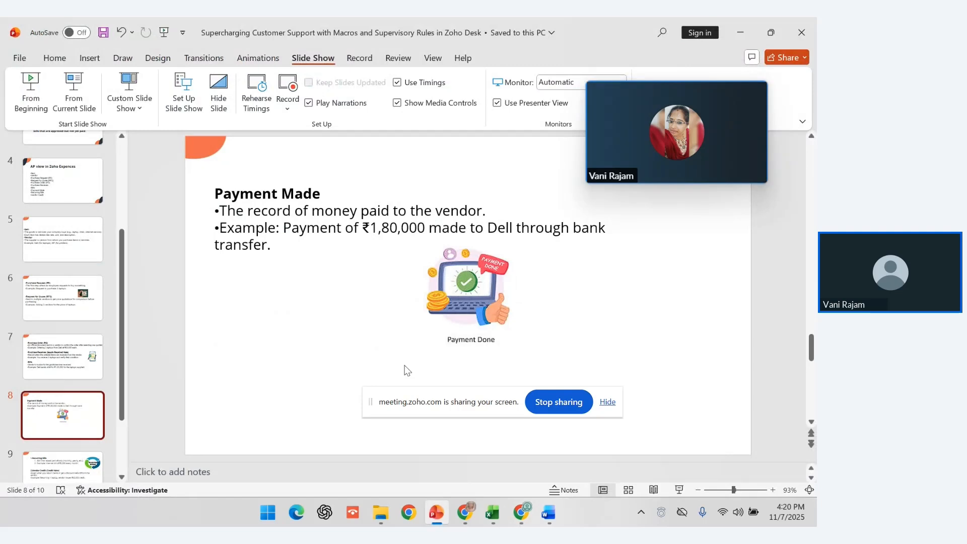
pyautogui.hotkey('alt', 'Tab')
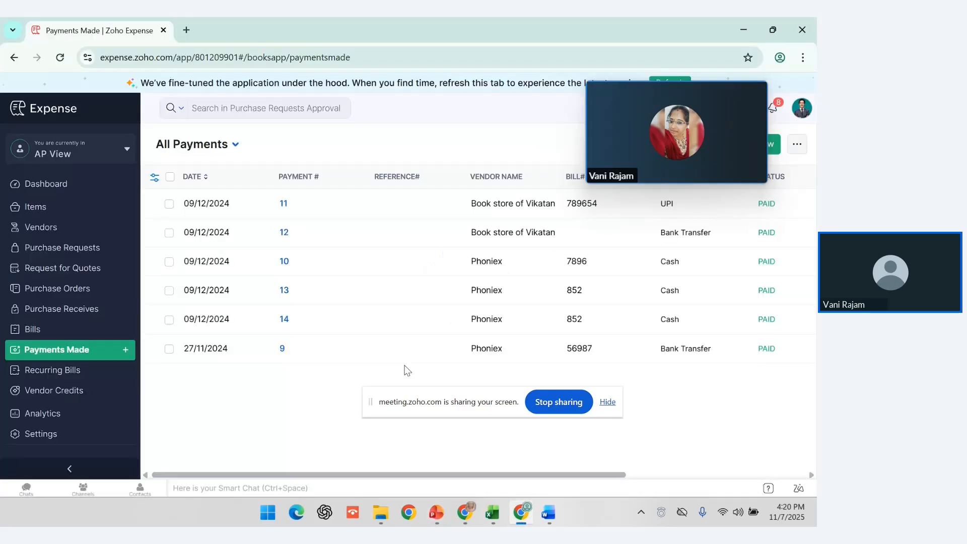
# Step: Move the floating meeting window off the payments list and start a new bill payment for the second Spikra Demo vendor
pyautogui.moveTo(722, 98)
pyautogui.moveTo(722, 99); pyautogui.dragTo(734, 433)
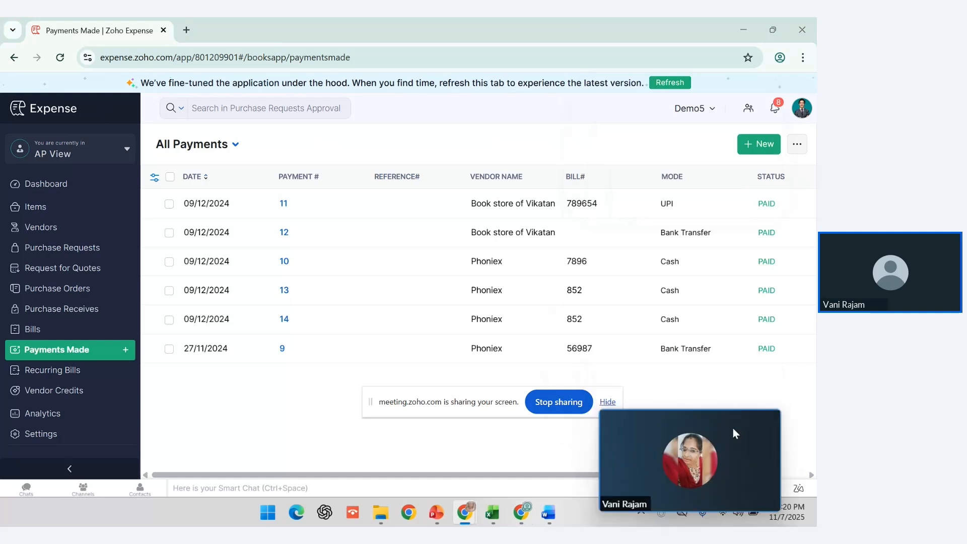
pyautogui.click(765, 147)
pyautogui.click(368, 194)
pyautogui.write('s')
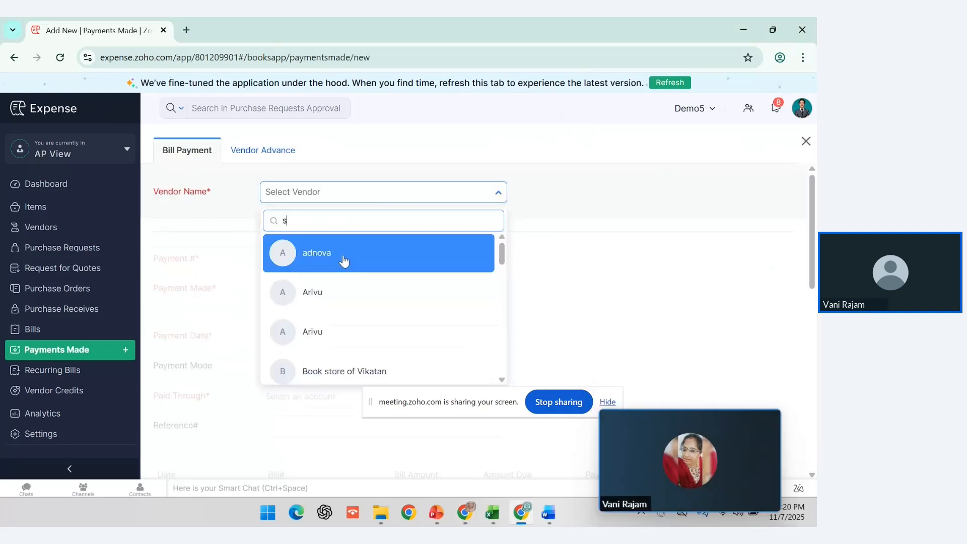
pyautogui.write('pikra')
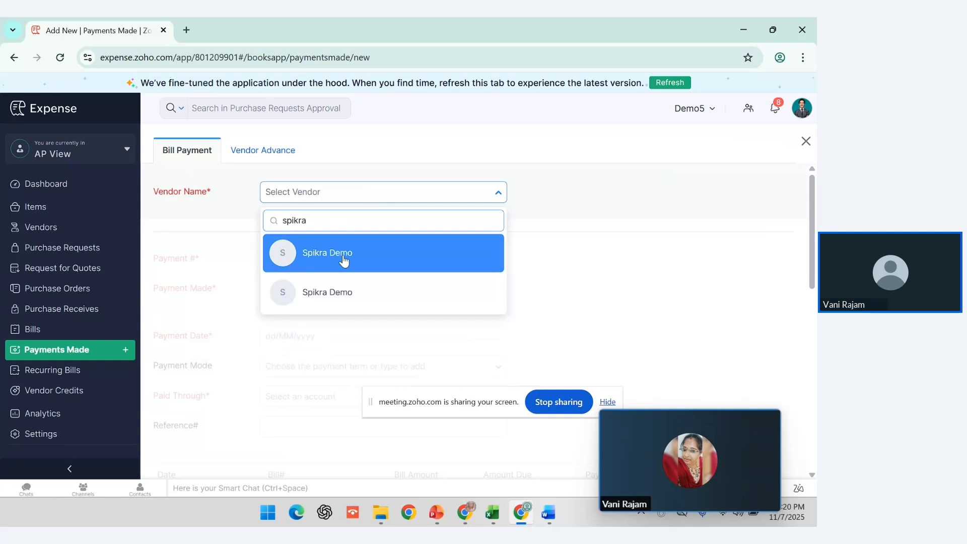
pyautogui.click(350, 298)
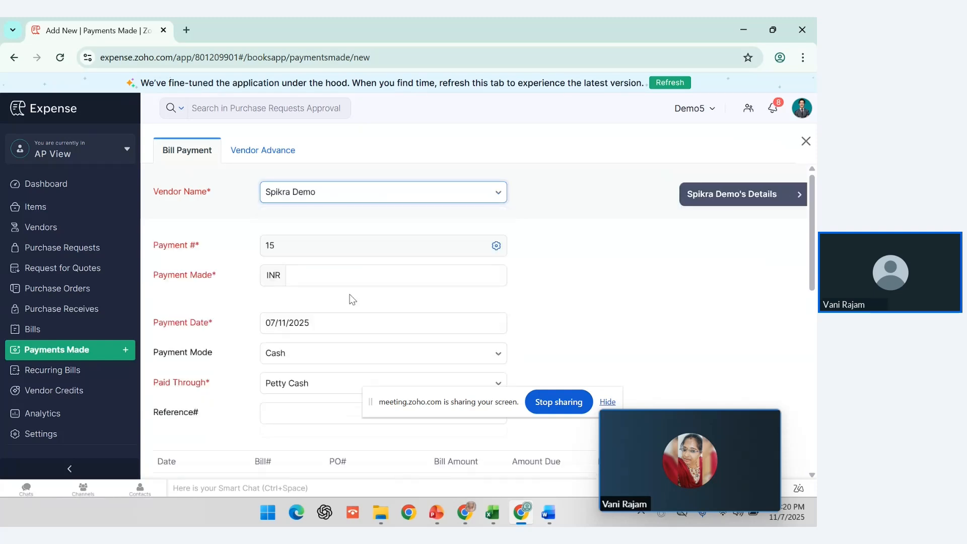
# Step: Look over the bill payment's amount, date and mode fields and browse the accounts offered for Paid Through
pyautogui.click(353, 276)
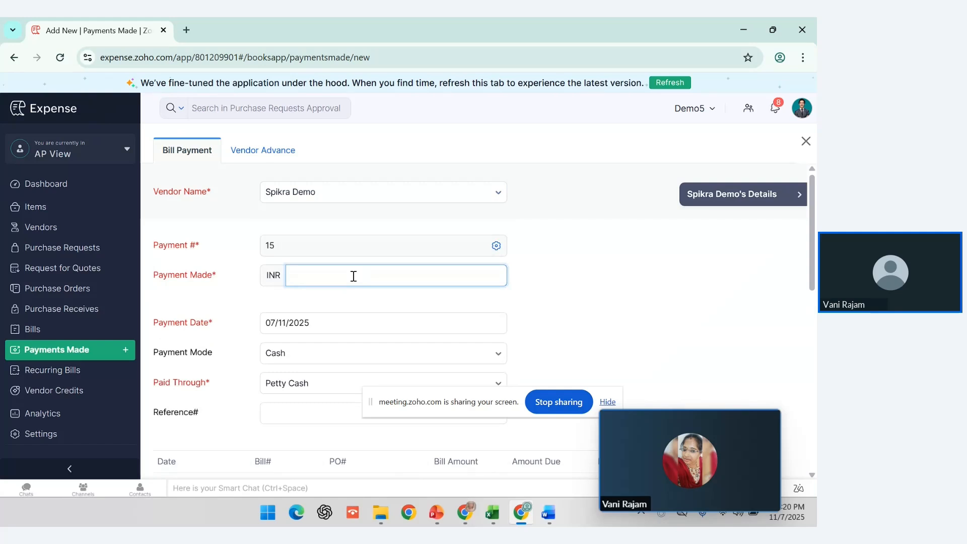
pyautogui.scroll(-4, 352, 276)
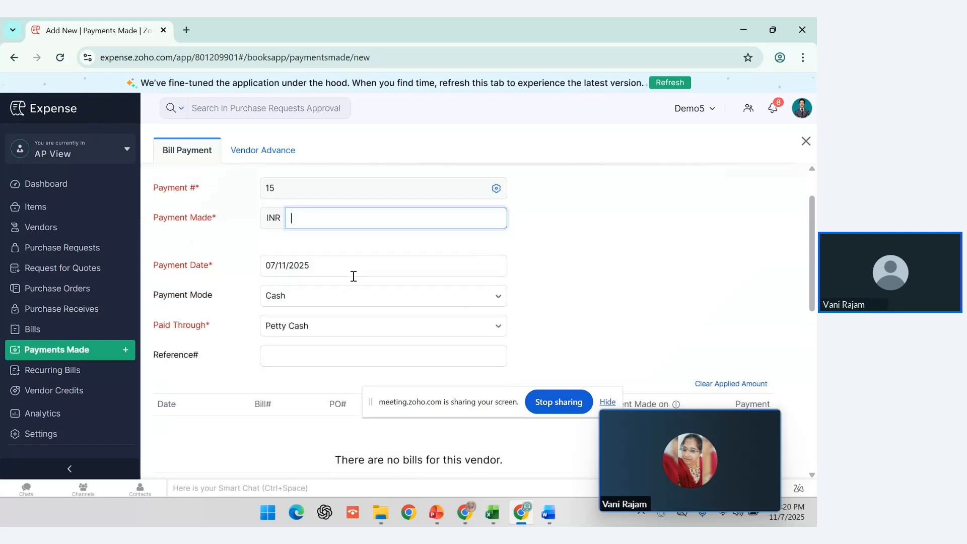
pyautogui.click(378, 198)
pyautogui.scroll(-3, 362, 313)
pyautogui.scroll(-2, 362, 310)
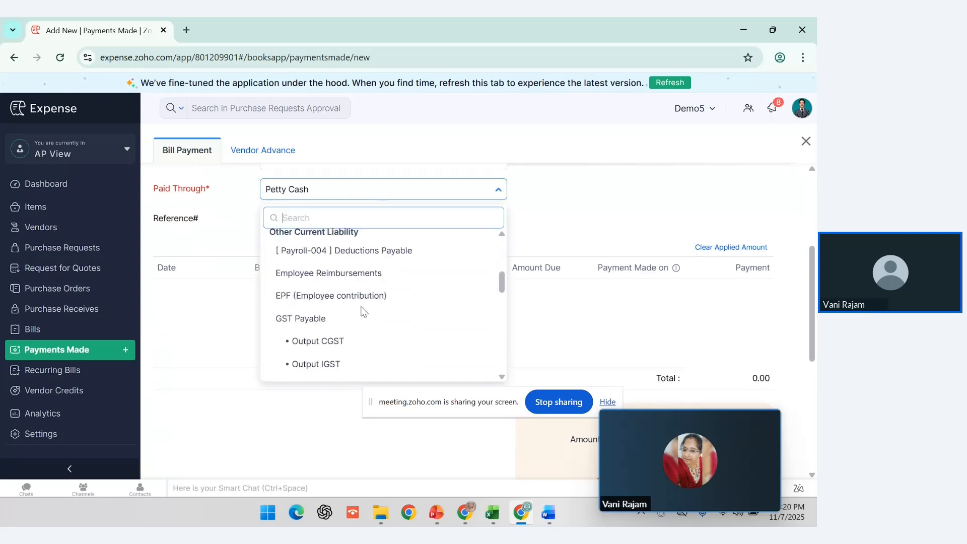
pyautogui.scroll(-3, 361, 311)
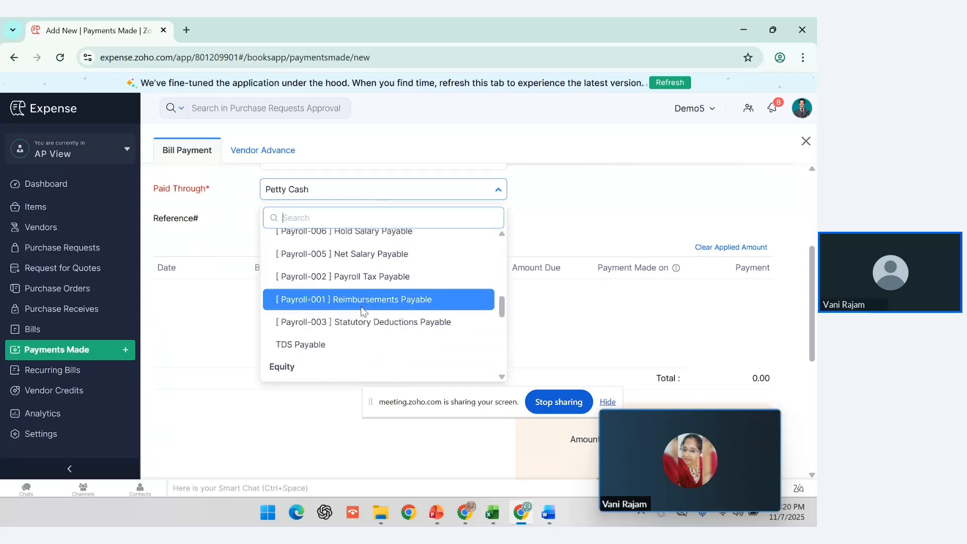
pyautogui.scroll(4, 362, 312)
pyautogui.scroll(3, 362, 311)
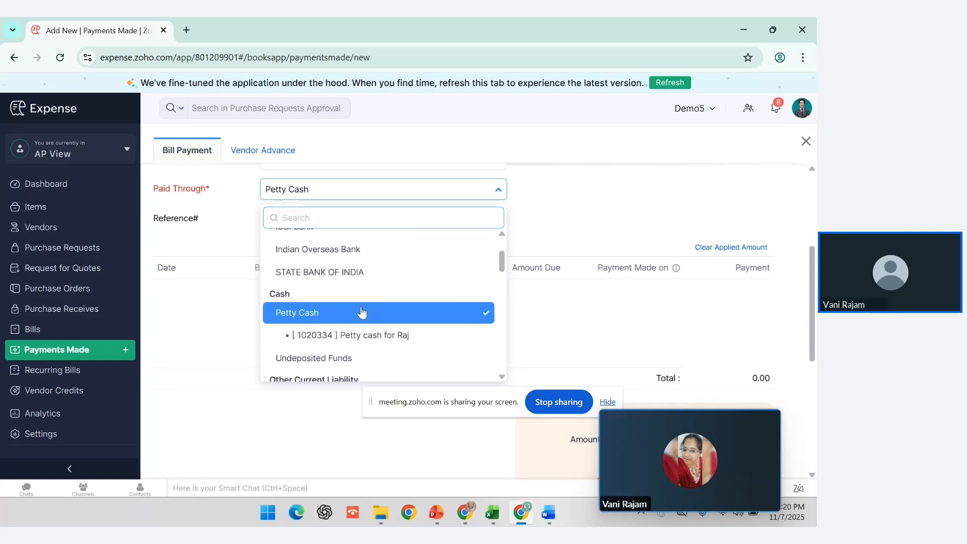
pyautogui.click(209, 352)
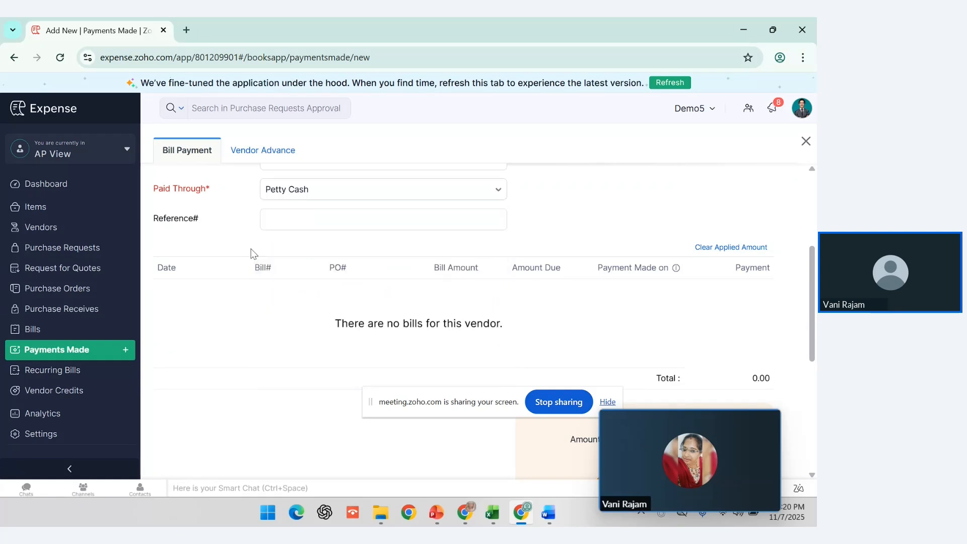
# Step: Switch the new payment to a vendor advance and check its payment fields and Paid Through account choices
pyautogui.click(261, 158)
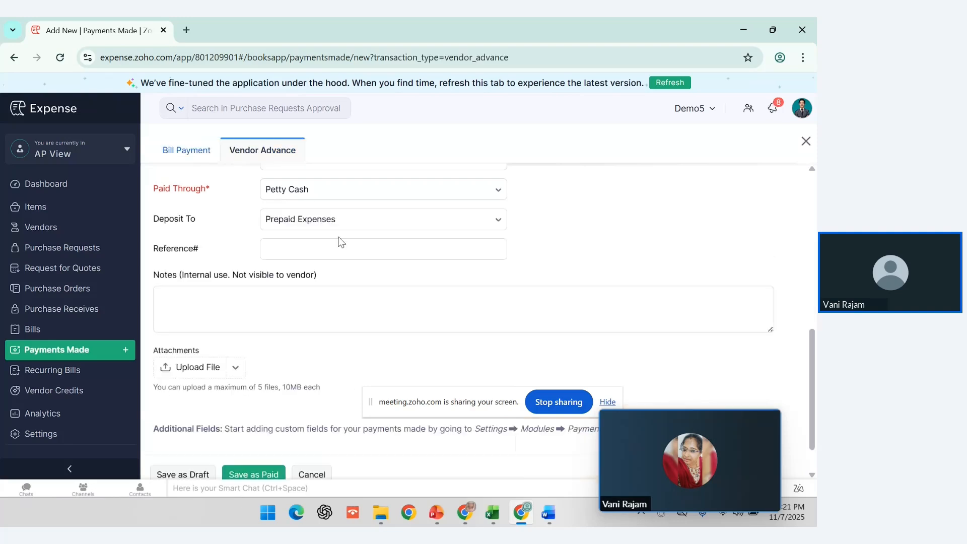
pyautogui.scroll(1, 340, 243)
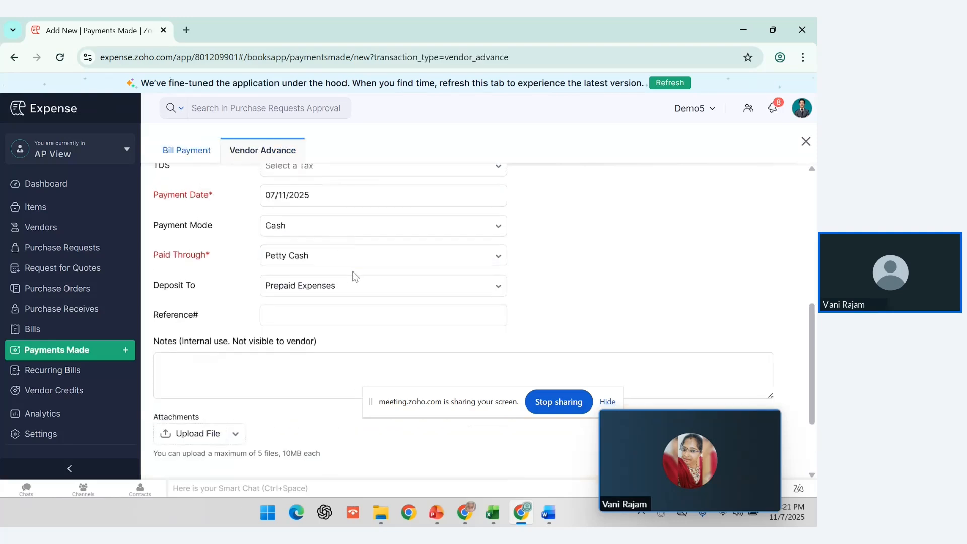
pyautogui.click(379, 263)
pyautogui.scroll(1, 362, 356)
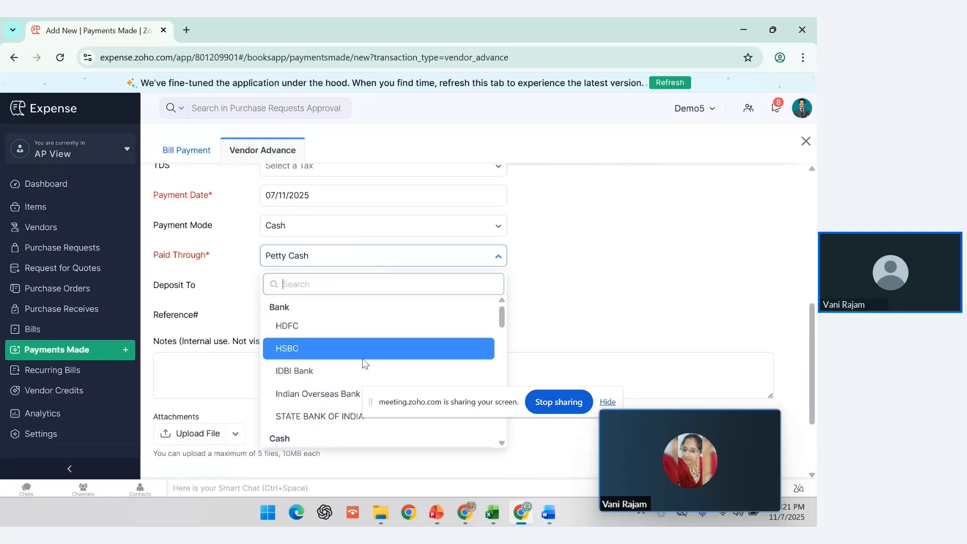
pyautogui.scroll(-1, 364, 358)
pyautogui.scroll(1, 363, 364)
pyautogui.click(622, 265)
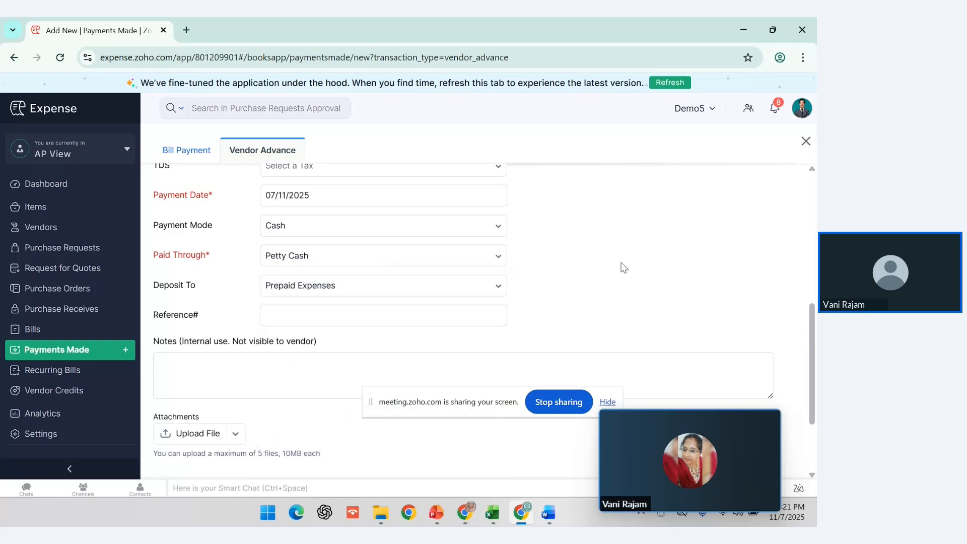
# Step: Examine the vendor advance's supply locations, reverse charge and TDS fields, notes, attachments and saving options
pyautogui.scroll(1, 421, 266)
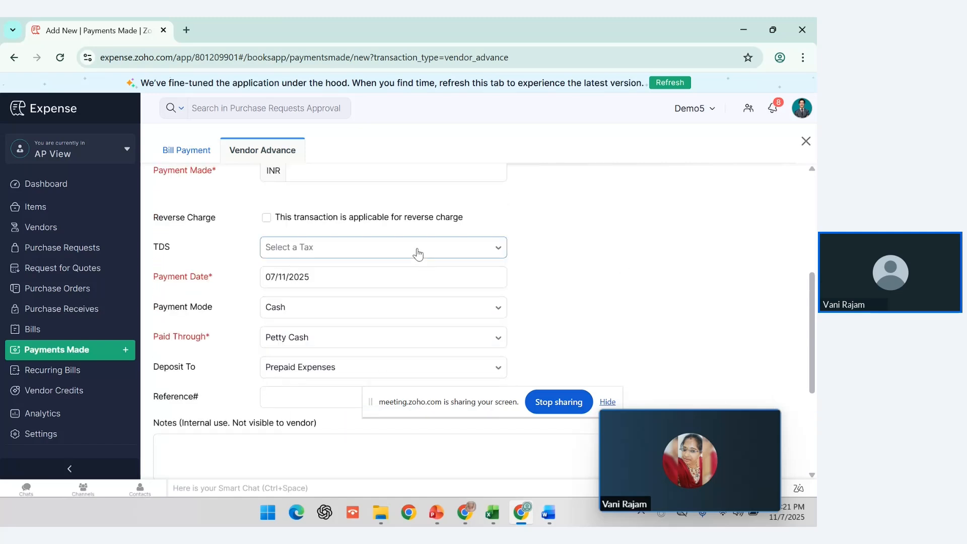
pyautogui.scroll(2, 417, 253)
pyautogui.scroll(1, 420, 253)
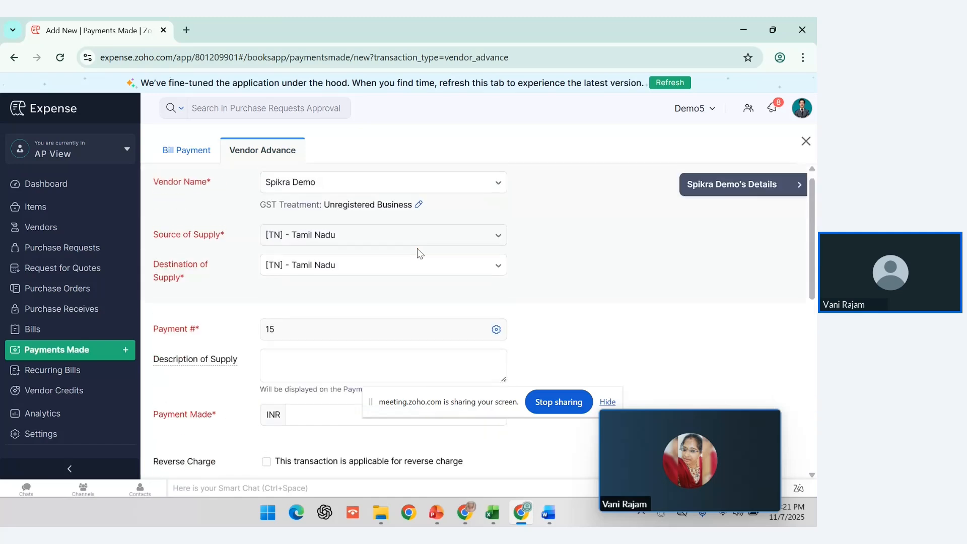
pyautogui.scroll(-6, 419, 252)
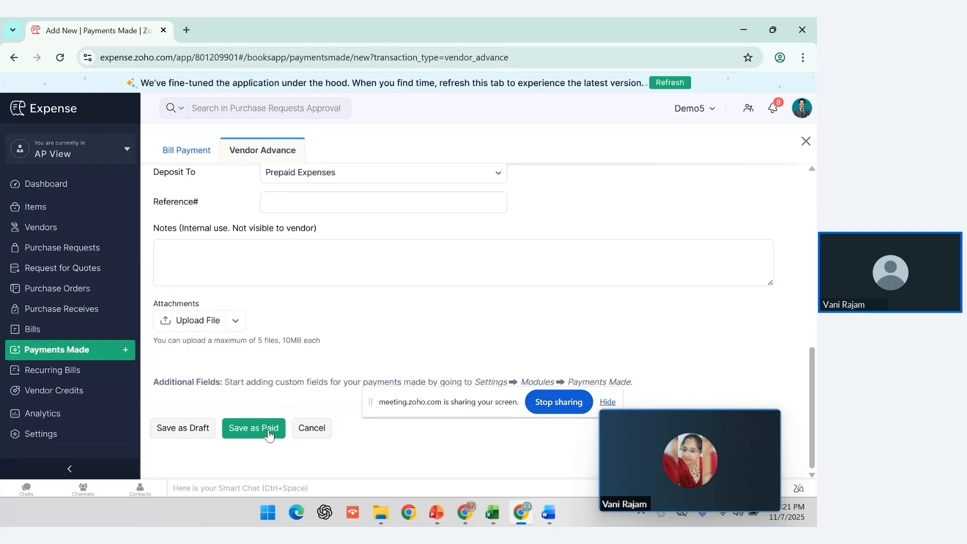
# Step: Start a new recurring bill and check its vendor, profile name, repeat interval, start date and end date fields
pyautogui.click(61, 373)
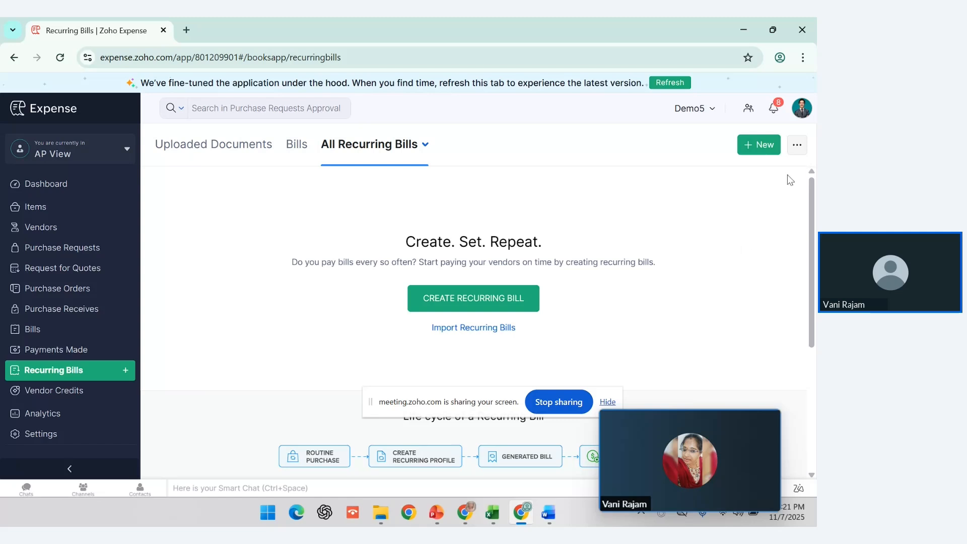
pyautogui.click(766, 144)
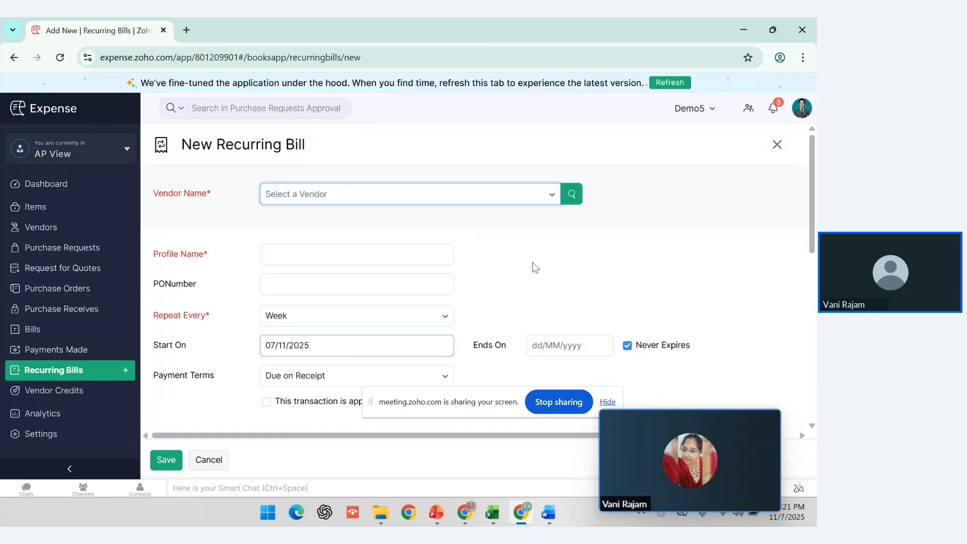
pyautogui.click(595, 347)
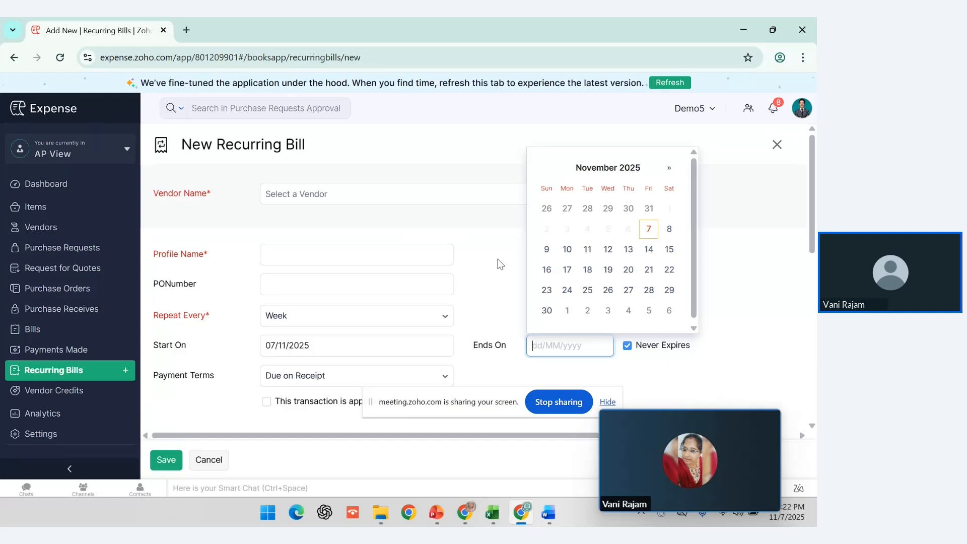
pyautogui.click(645, 375)
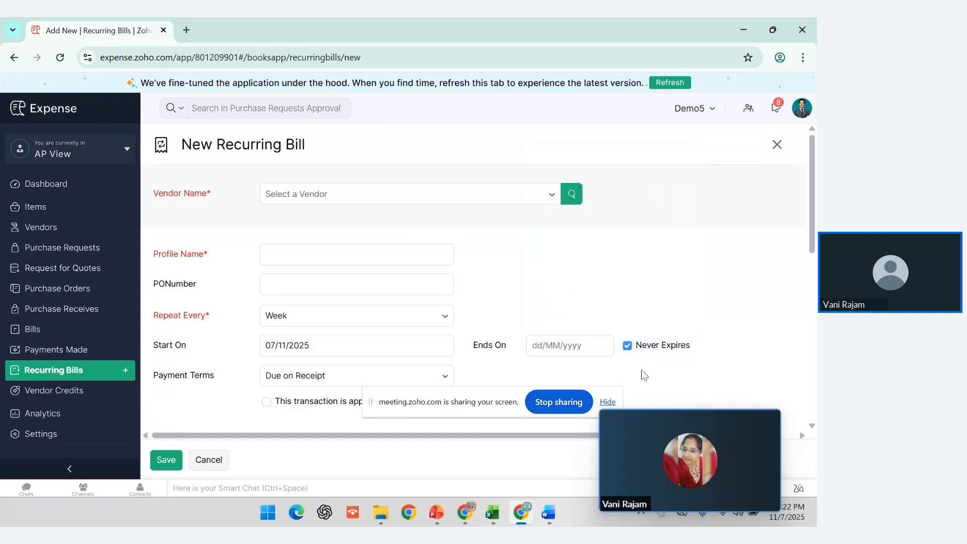
# Step: Examine the recurring bill's payment terms, item table, discount, TDS and adjustment sections, returning to the header fields
pyautogui.scroll(-2, 638, 287)
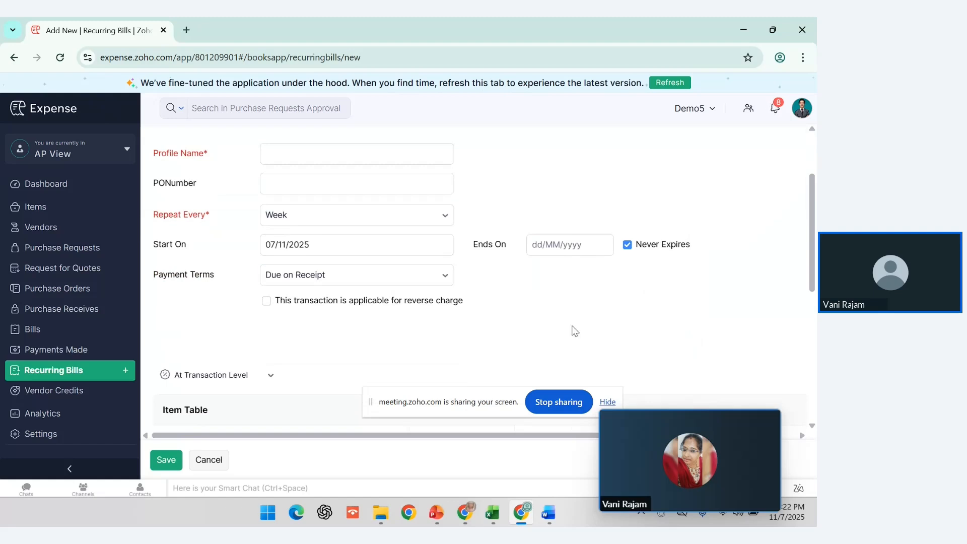
pyautogui.scroll(-5, 573, 330)
pyautogui.scroll(-1, 575, 331)
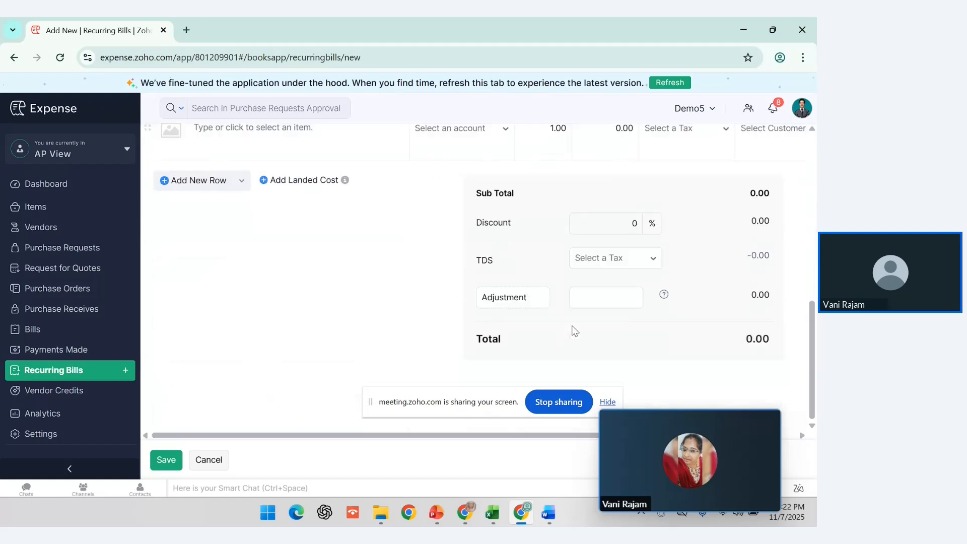
pyautogui.scroll(6, 575, 330)
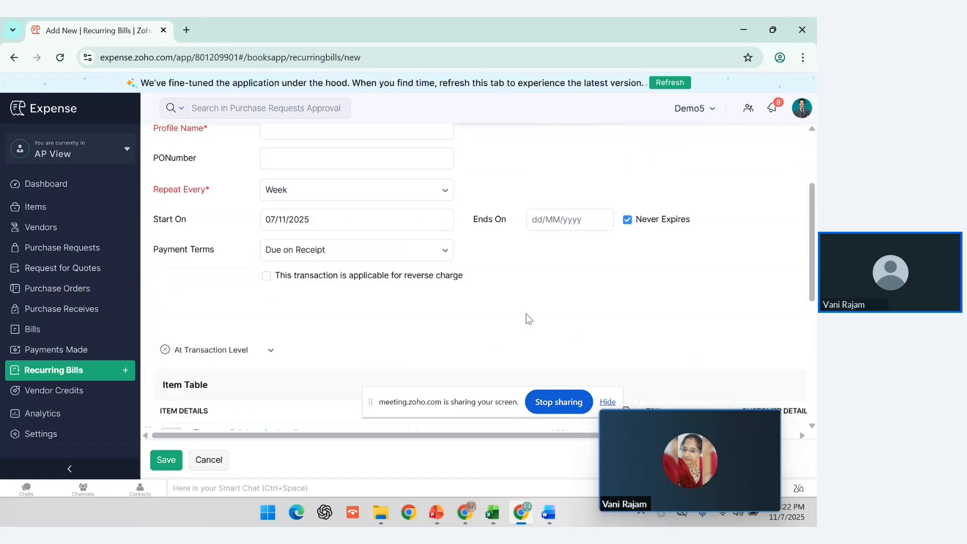
pyautogui.scroll(3, 308, 271)
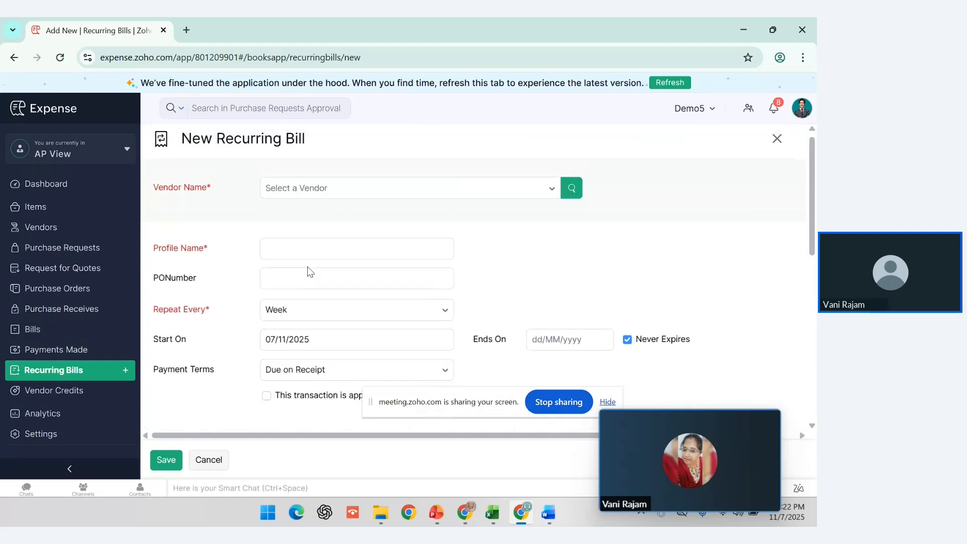
# Step: Start a new vendor credit and browse the vendor choices without selecting one
pyautogui.click(44, 396)
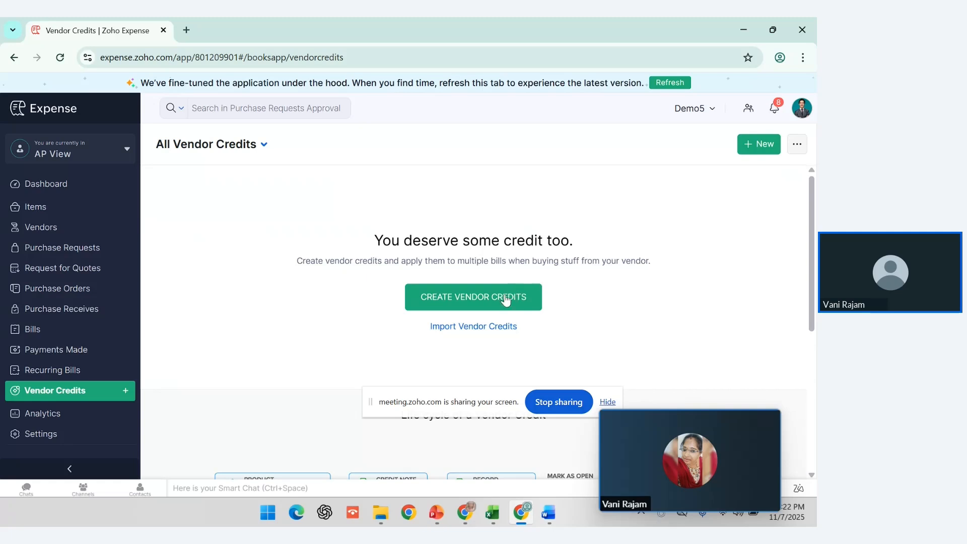
pyautogui.click(508, 297)
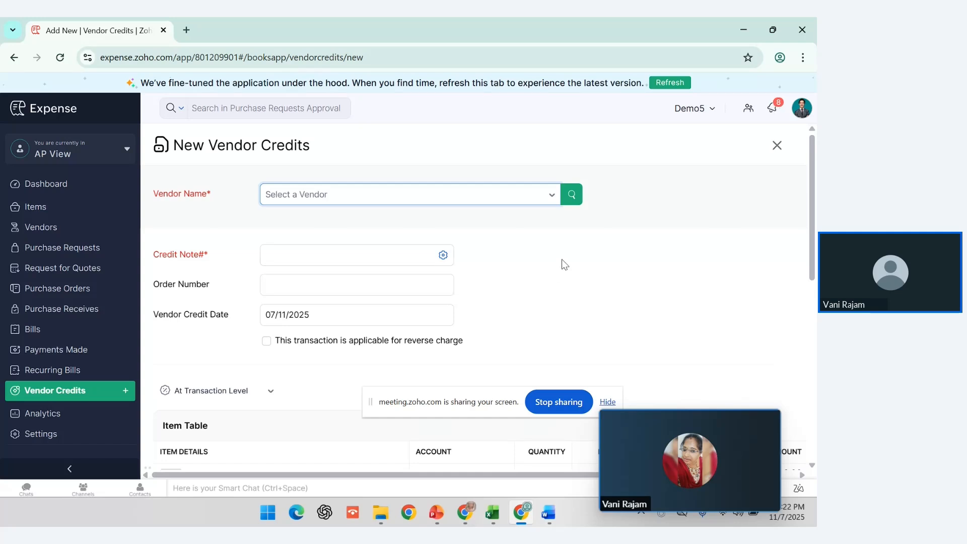
pyautogui.click(551, 195)
pyautogui.scroll(-5, 346, 367)
pyautogui.scroll(-3, 346, 364)
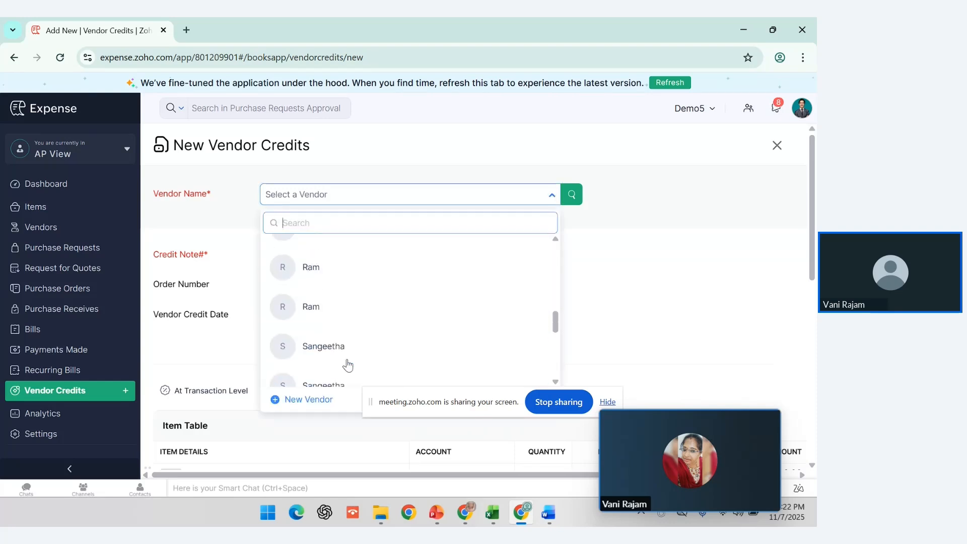
pyautogui.click(649, 259)
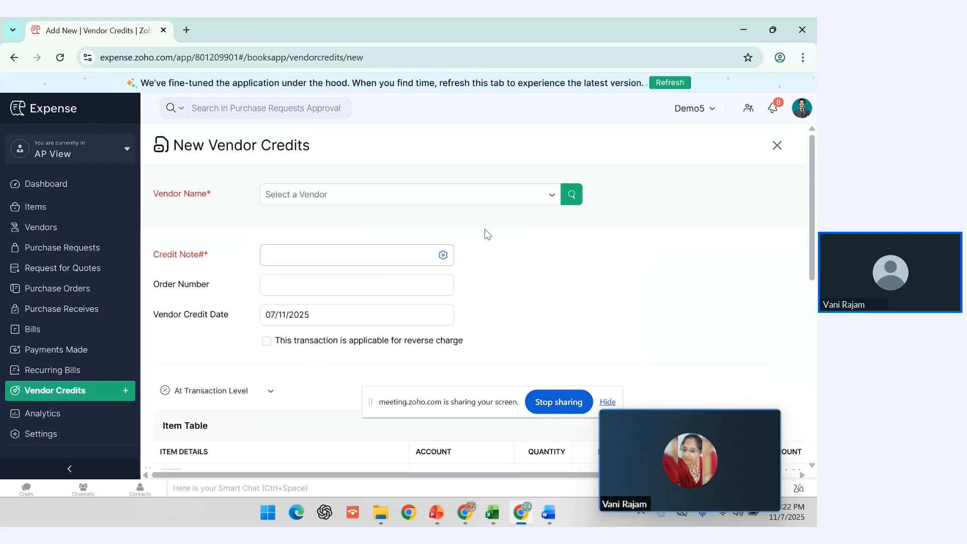
# Step: Save the vendor credit number preferences with manual entry of Vendor Credits numbers selected
pyautogui.click(442, 256)
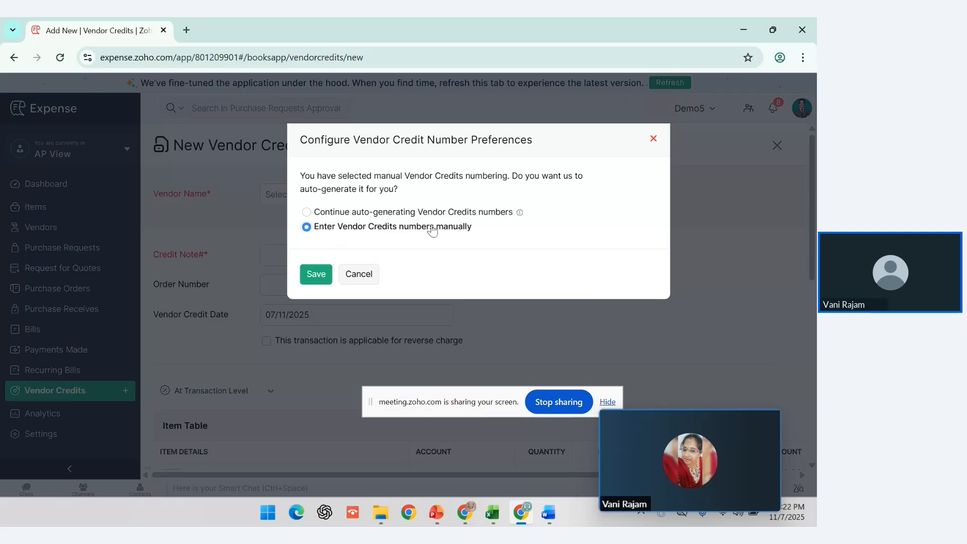
pyautogui.click(313, 276)
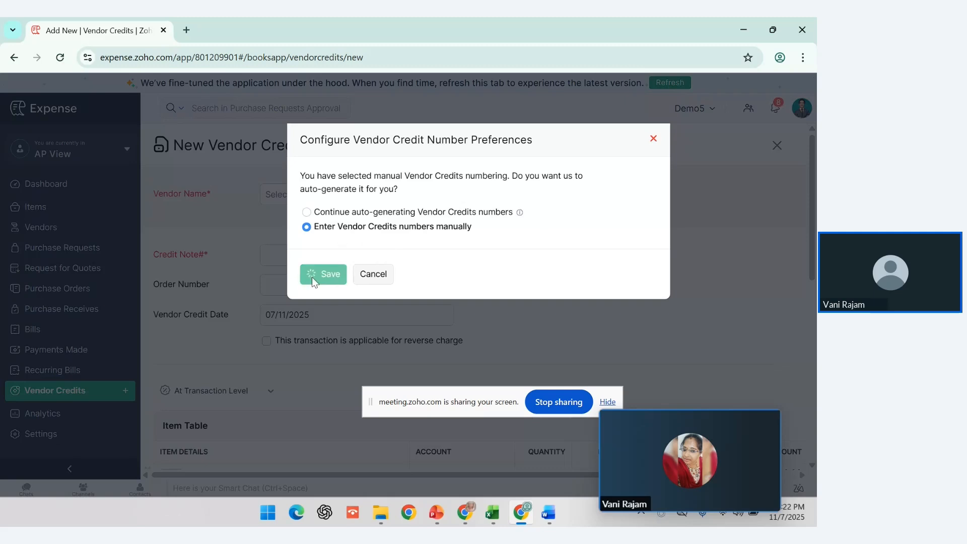
# Step: Examine the vendor credit's item table, discount, TDS/TCS, adjustment, notes, attachment and saving options
pyautogui.scroll(-2, 491, 300)
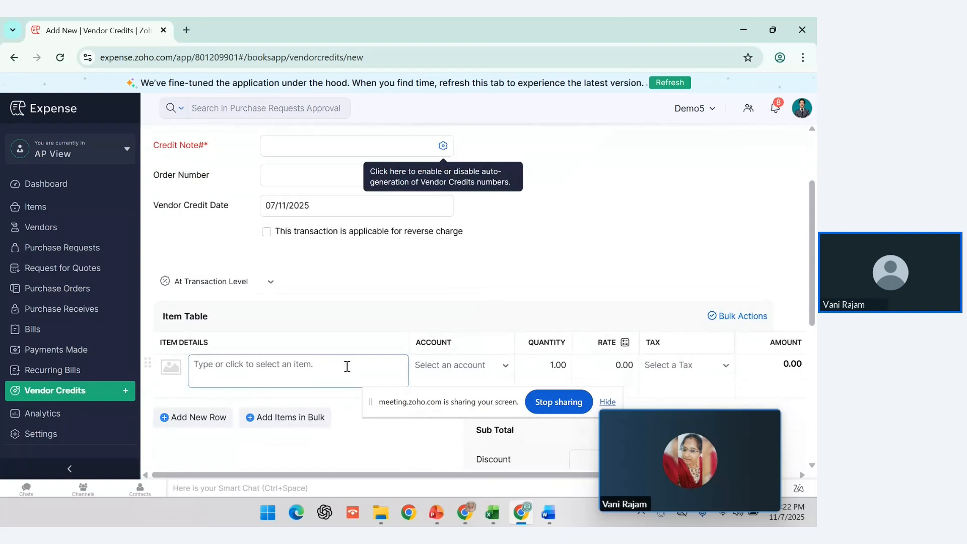
pyautogui.scroll(-4, 345, 366)
pyautogui.hscroll(1, 675, 230)
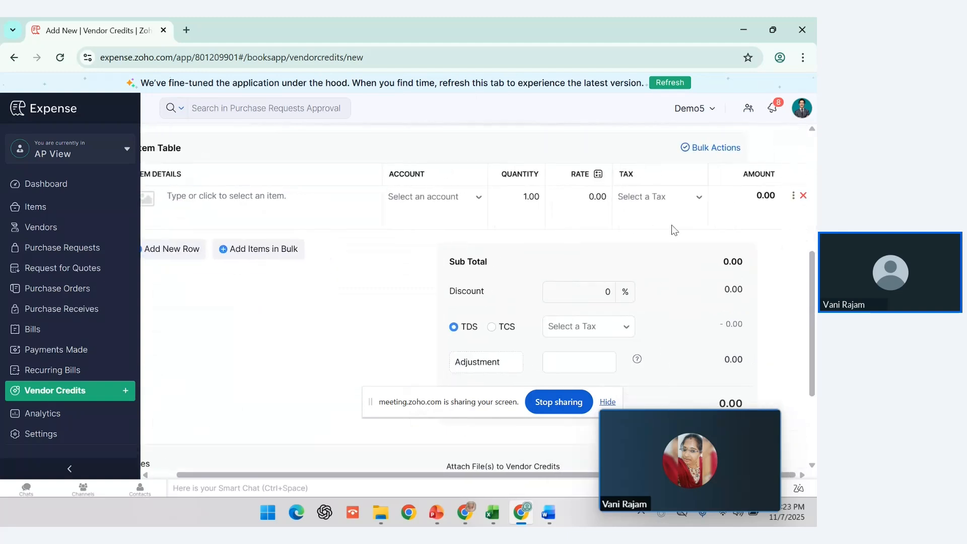
pyautogui.scroll(-3, 675, 230)
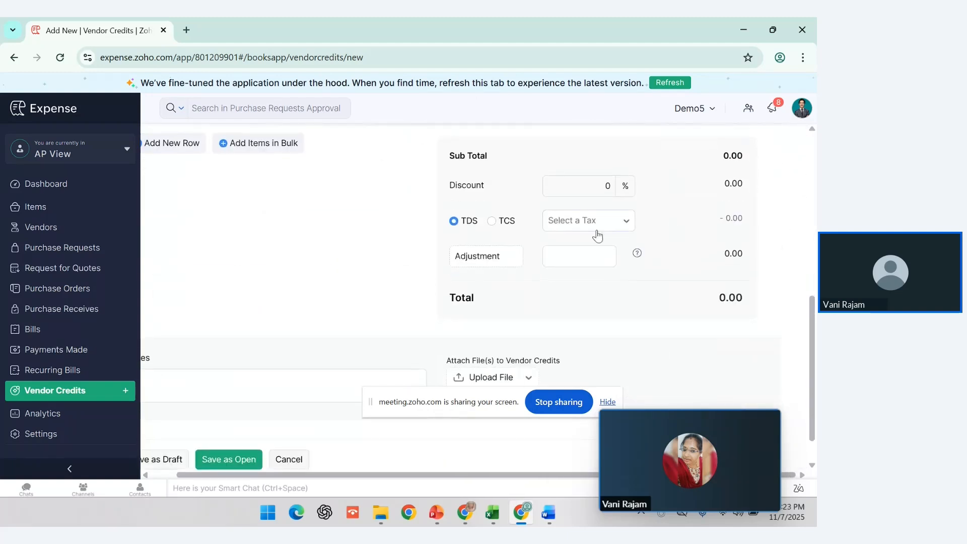
pyautogui.scroll(-1, 550, 266)
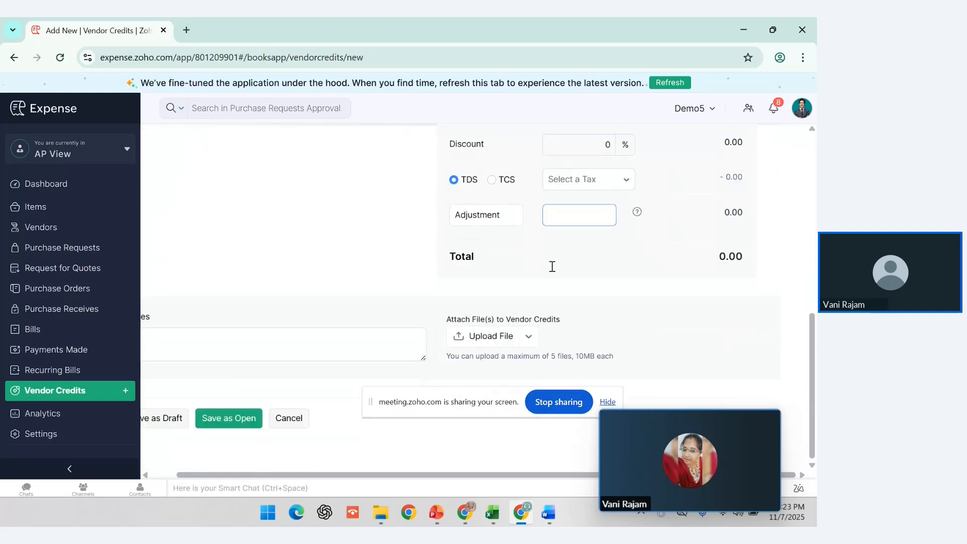
# Step: Close the new vendor credit form and discard its unsaved changes
pyautogui.hscroll(-1, 271, 246)
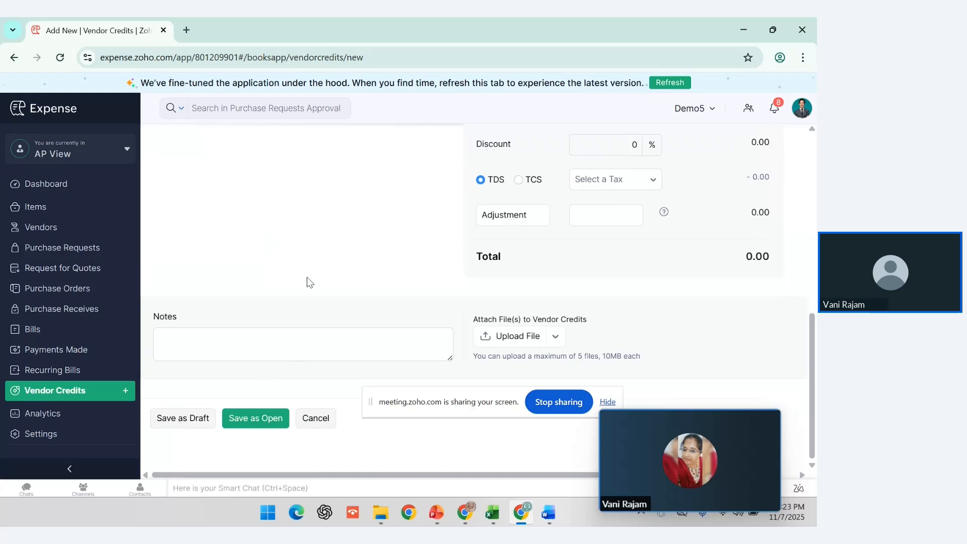
pyautogui.scroll(9, 478, 187)
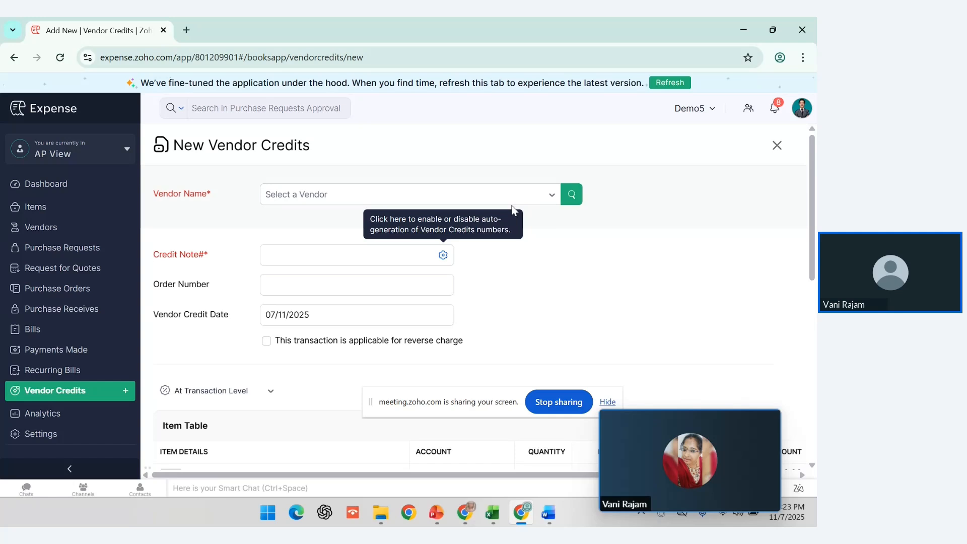
pyautogui.click(367, 274)
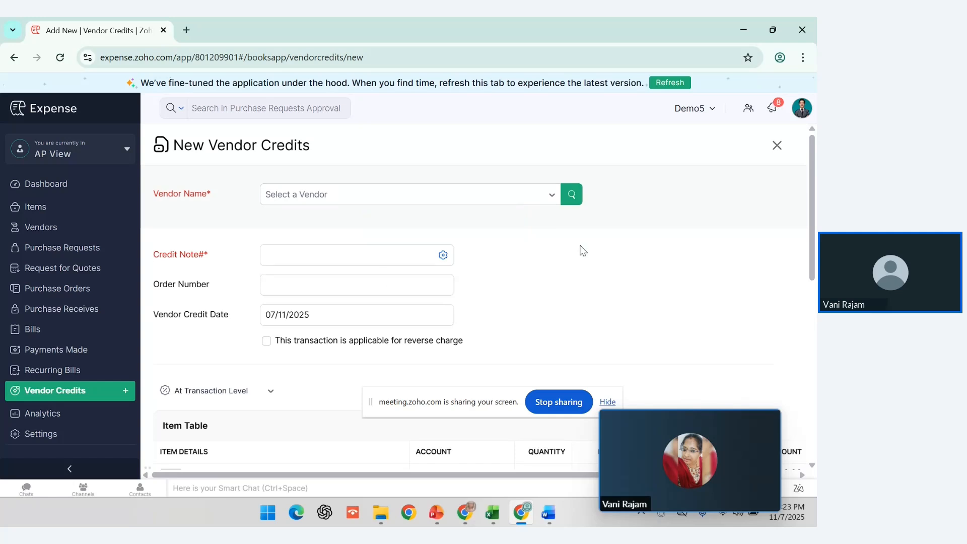
pyautogui.click(777, 147)
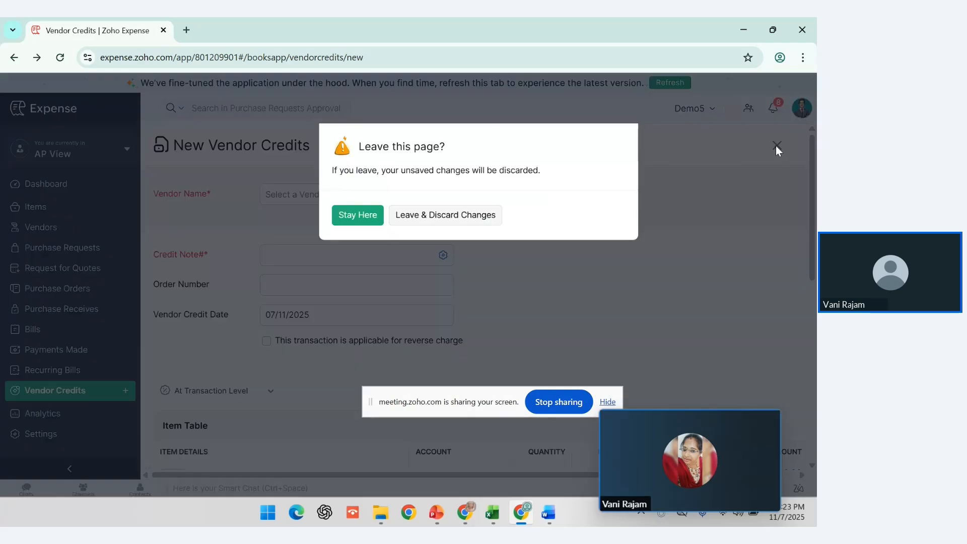
pyautogui.click(442, 216)
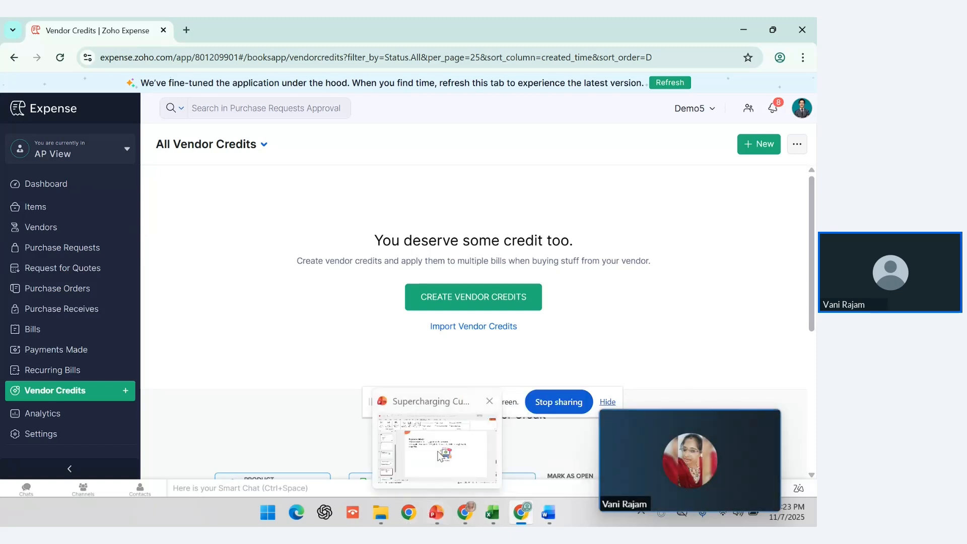
# Step: Switch to the PowerPoint presentation and display slide 9 about recurring bills and vendor credit
pyautogui.click(436, 512)
pyautogui.scroll(-2, 61, 363)
pyautogui.click(49, 397)
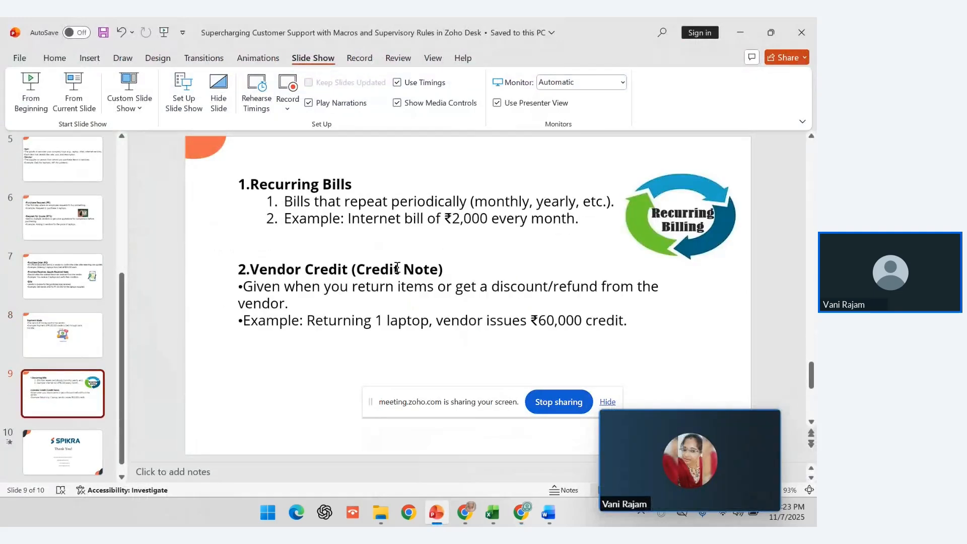